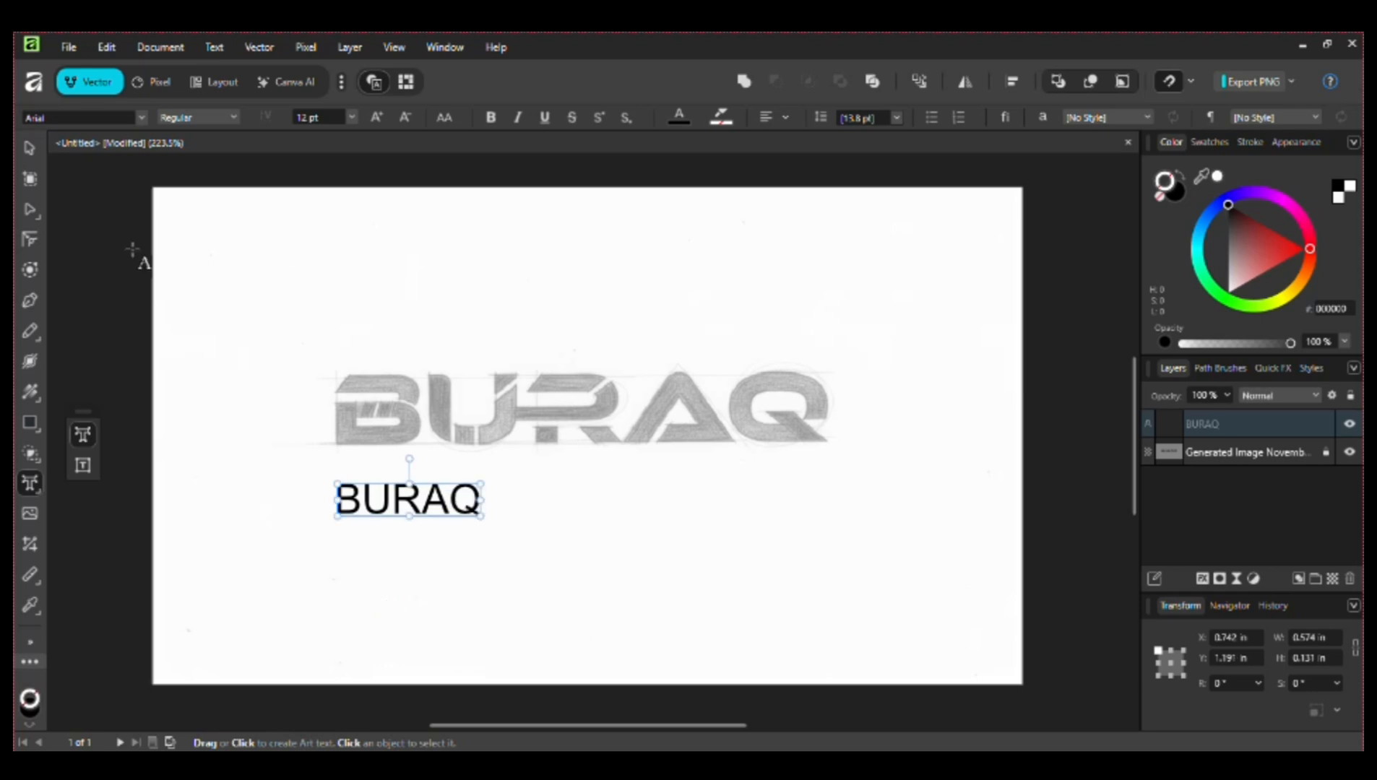
Step: Enlarge the BURAQ text to about 42 pt over the sketched logo and set its font to Ethnocentric
click(26, 150)
mouse_move(440, 507)
mouse_down()
mouse_move(600, 424)
mouse_move(787, 461)
mouse_move(827, 497)
mouse_up()
click(127, 118)
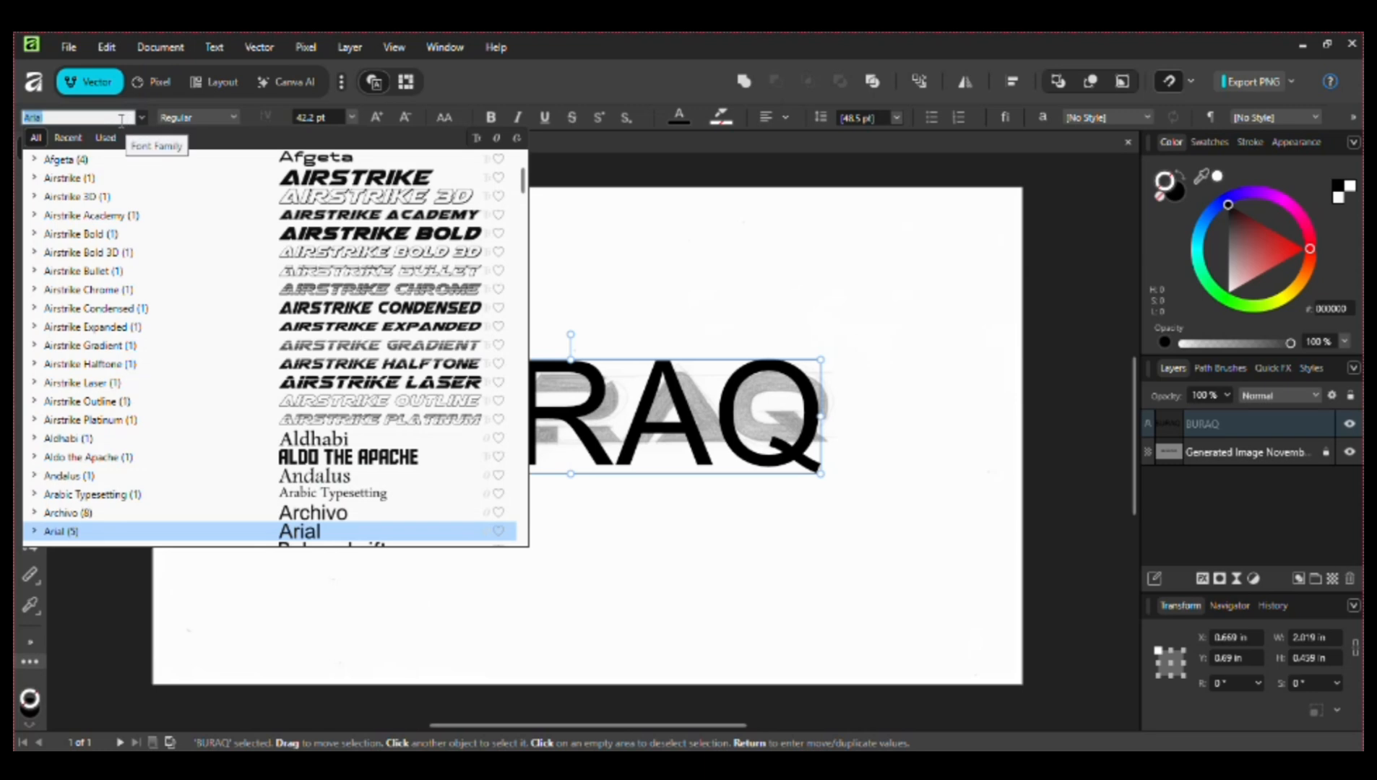
text(eth)
click(124, 164)
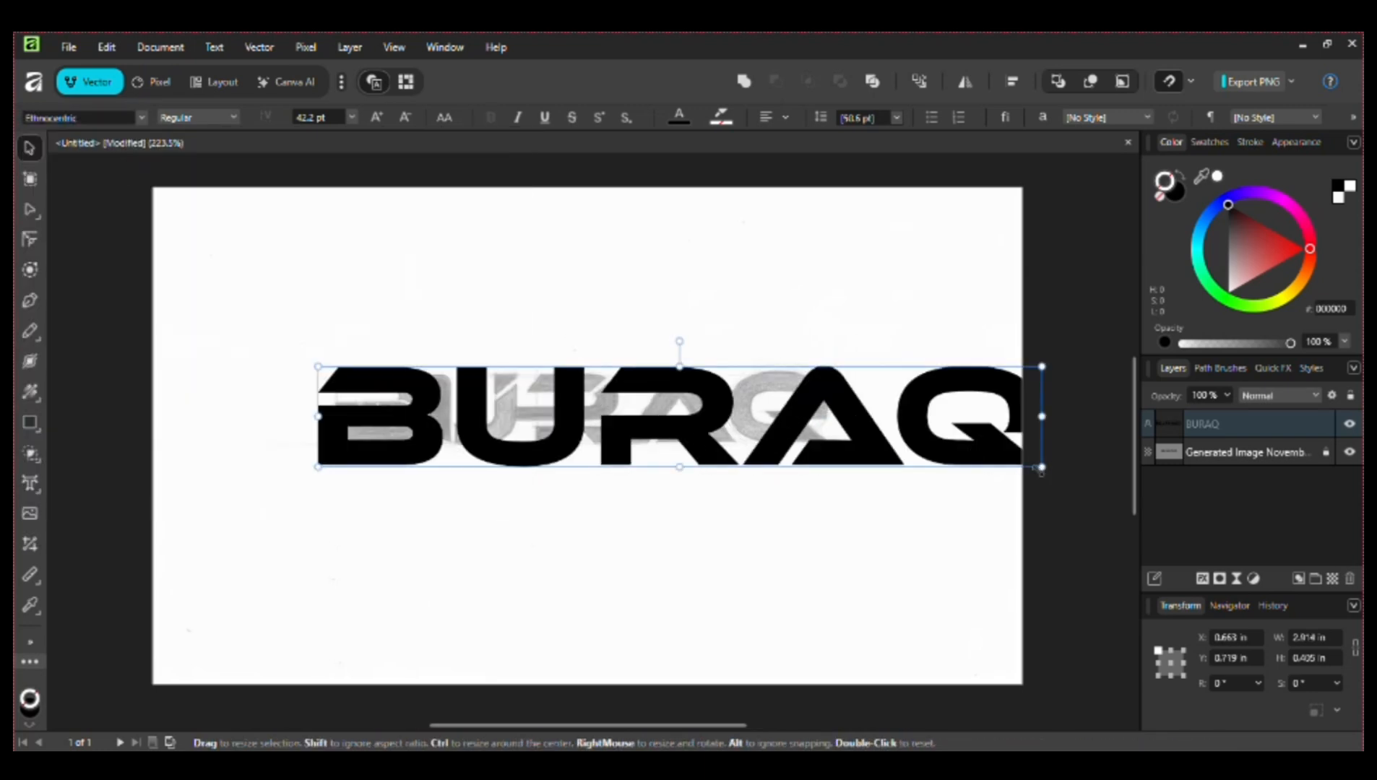
Step: Scale the BURAQ text to about 1.99 in wide to match the sketch and swap its black fill to an outline
drag(1041, 469, 831, 441)
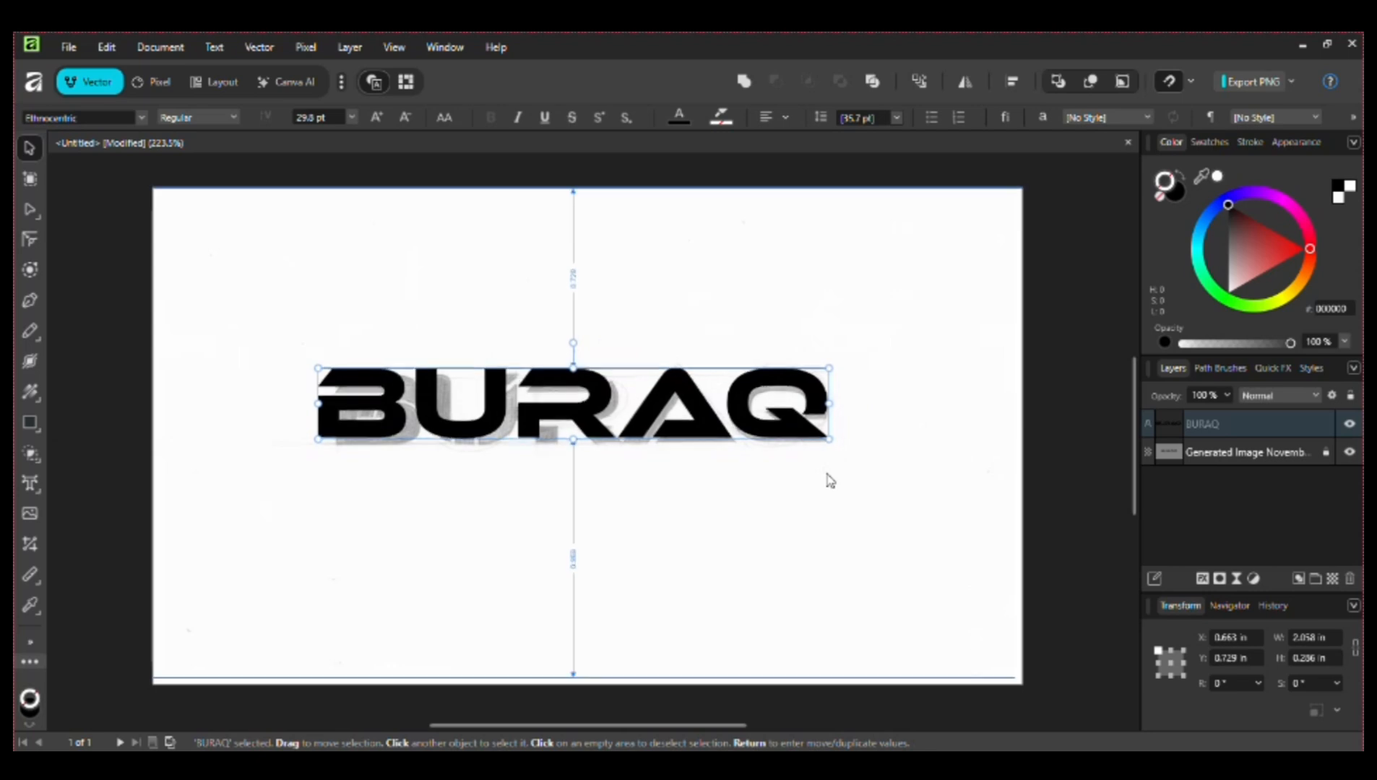
drag(317, 404, 332, 409)
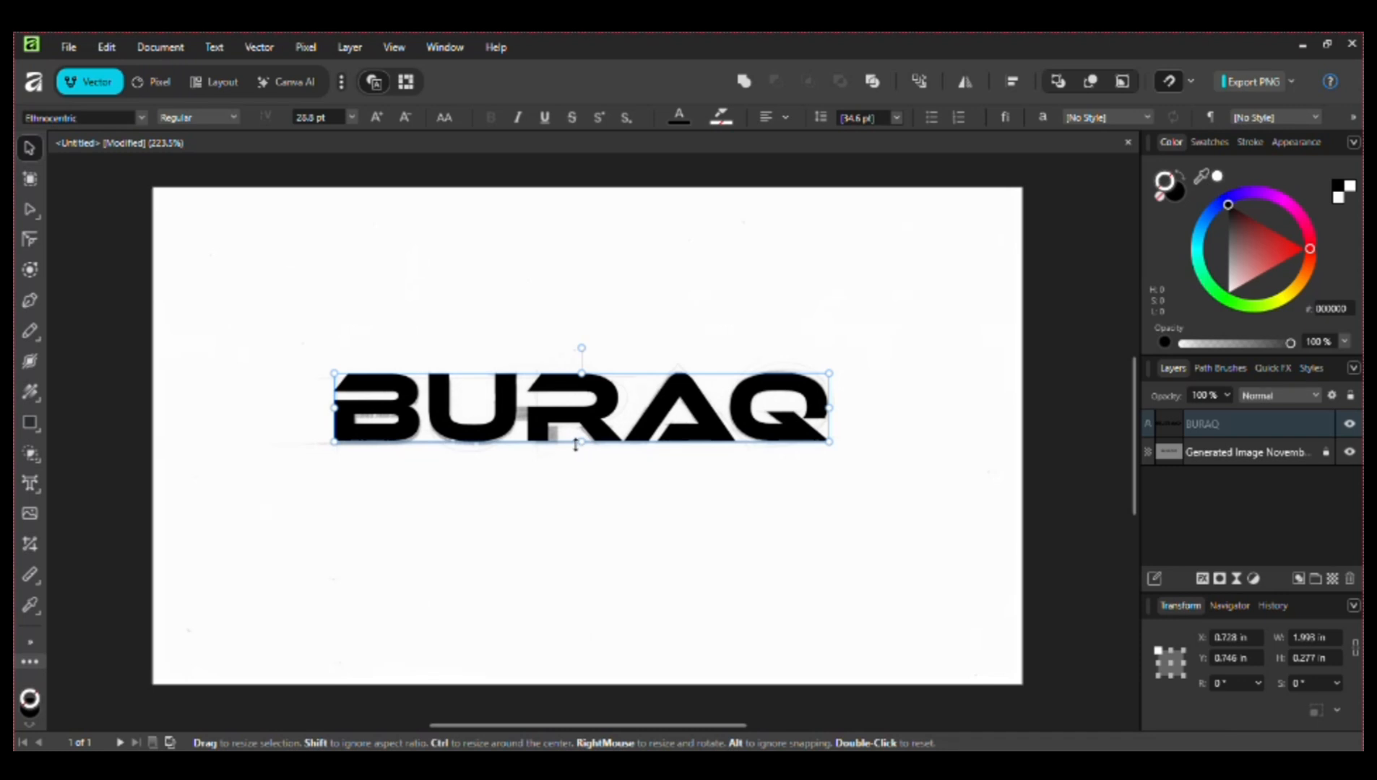
click(1161, 195)
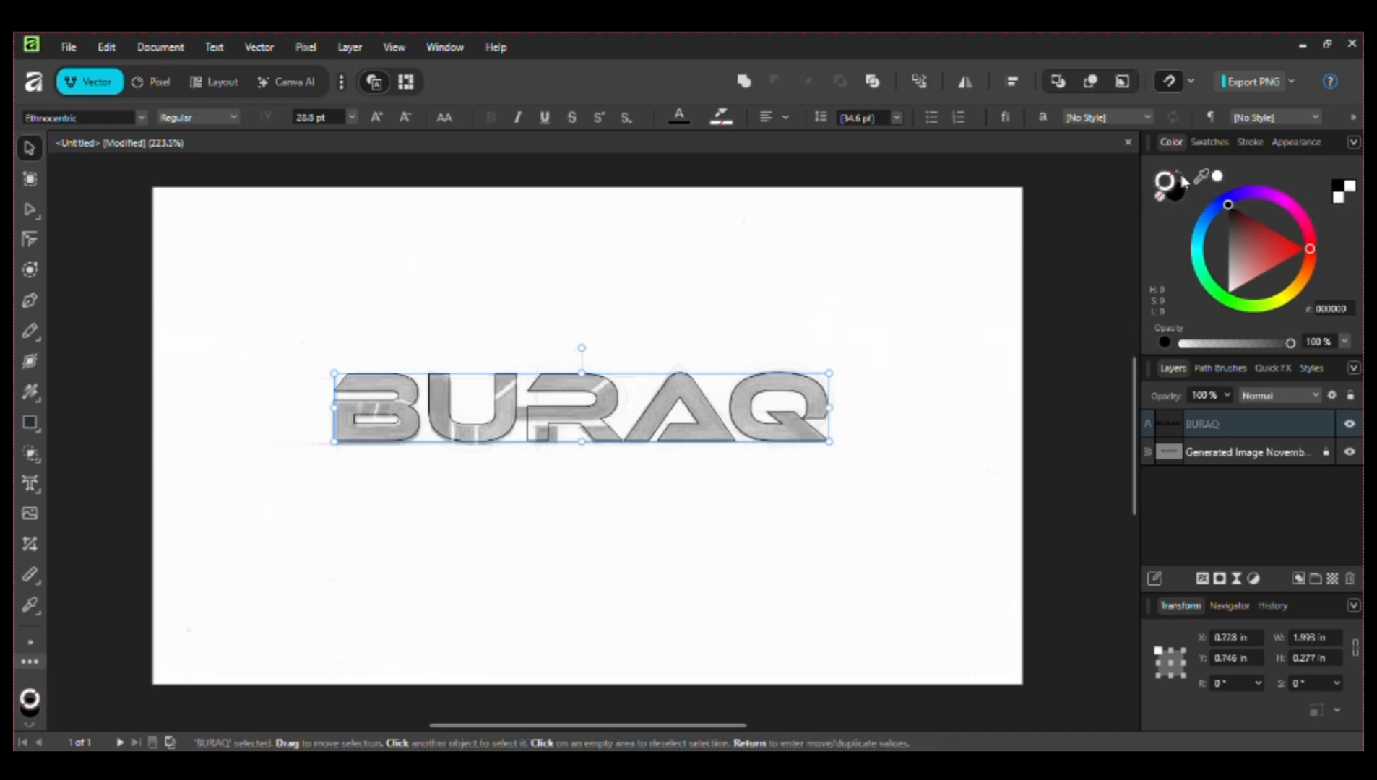
key(z)
drag(393, 392, 802, 633)
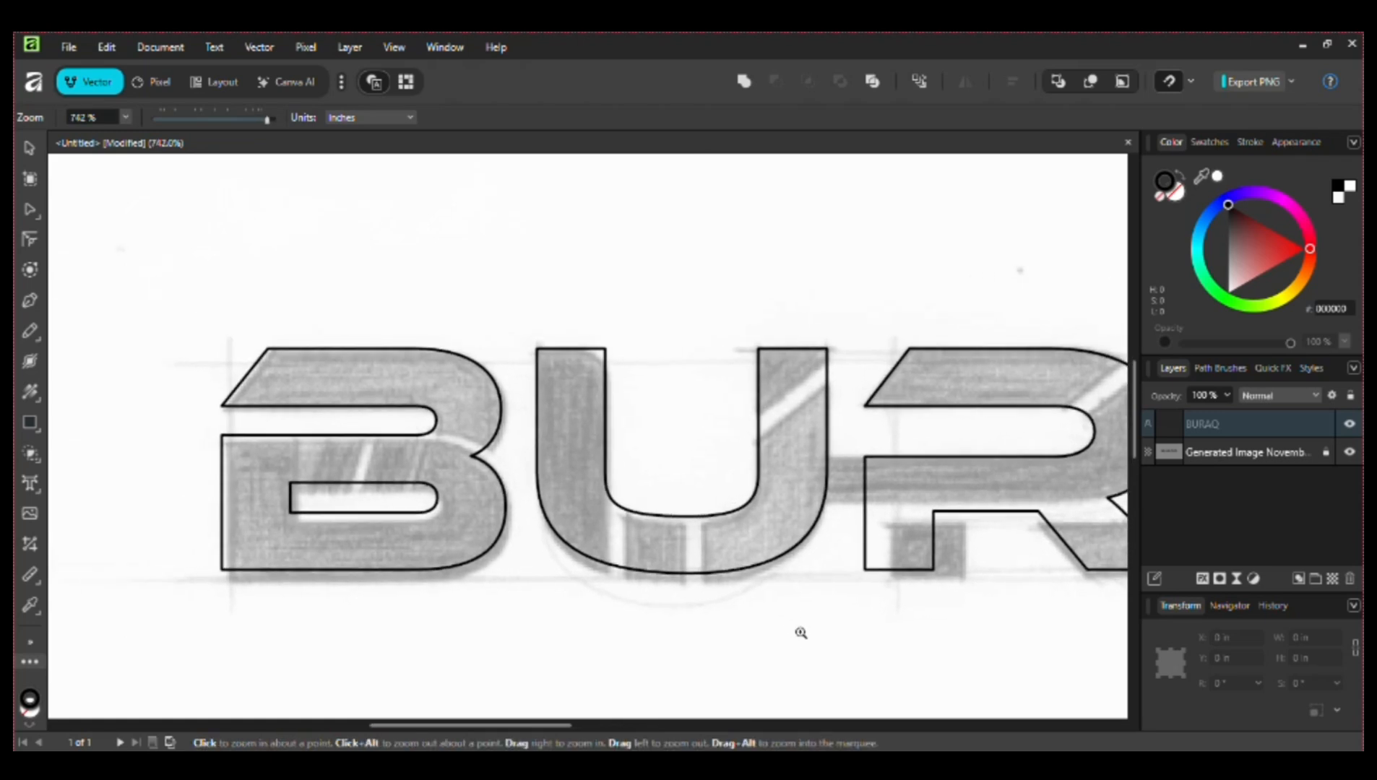
Step: Nudge the outlined BURAQ text down onto the sketched letters and convert it to curves
key(v)
drag(745, 578, 744, 580)
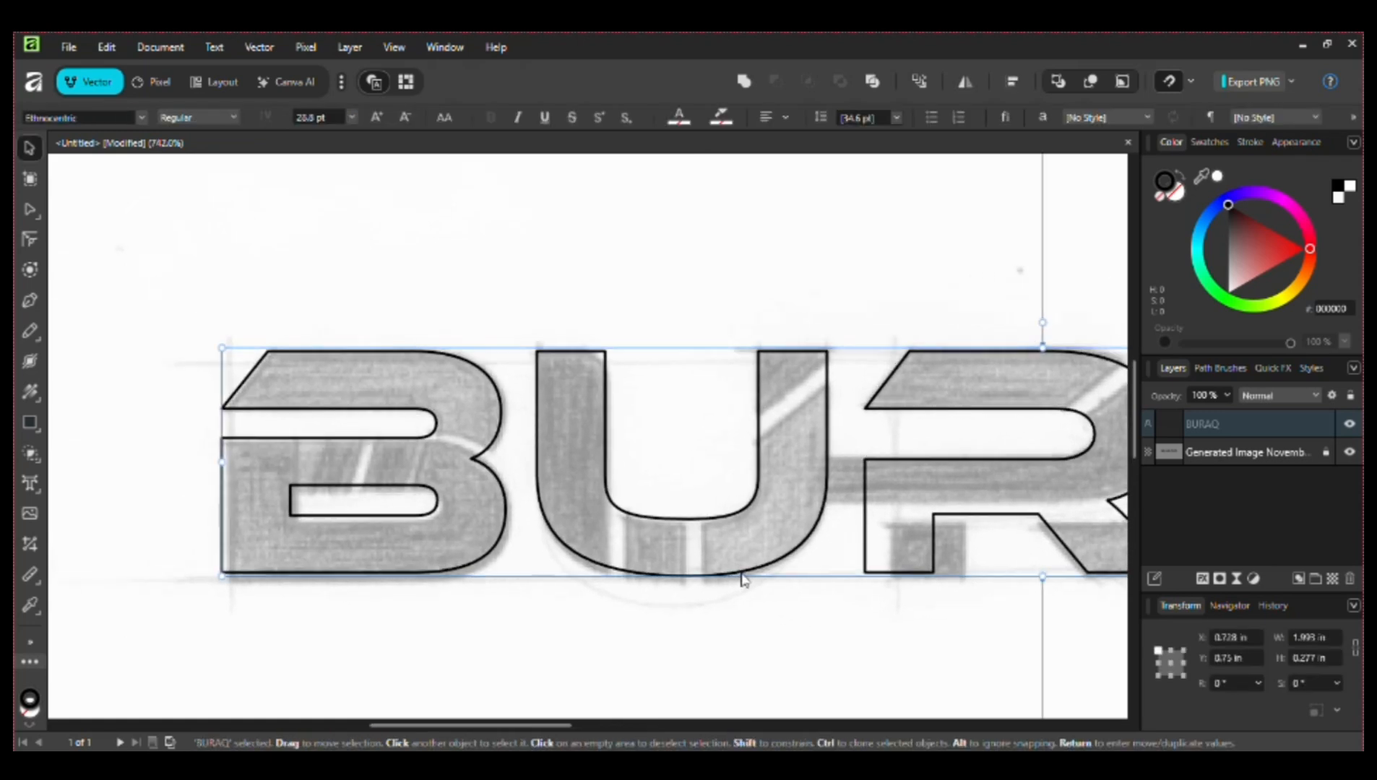
right_click(680, 573)
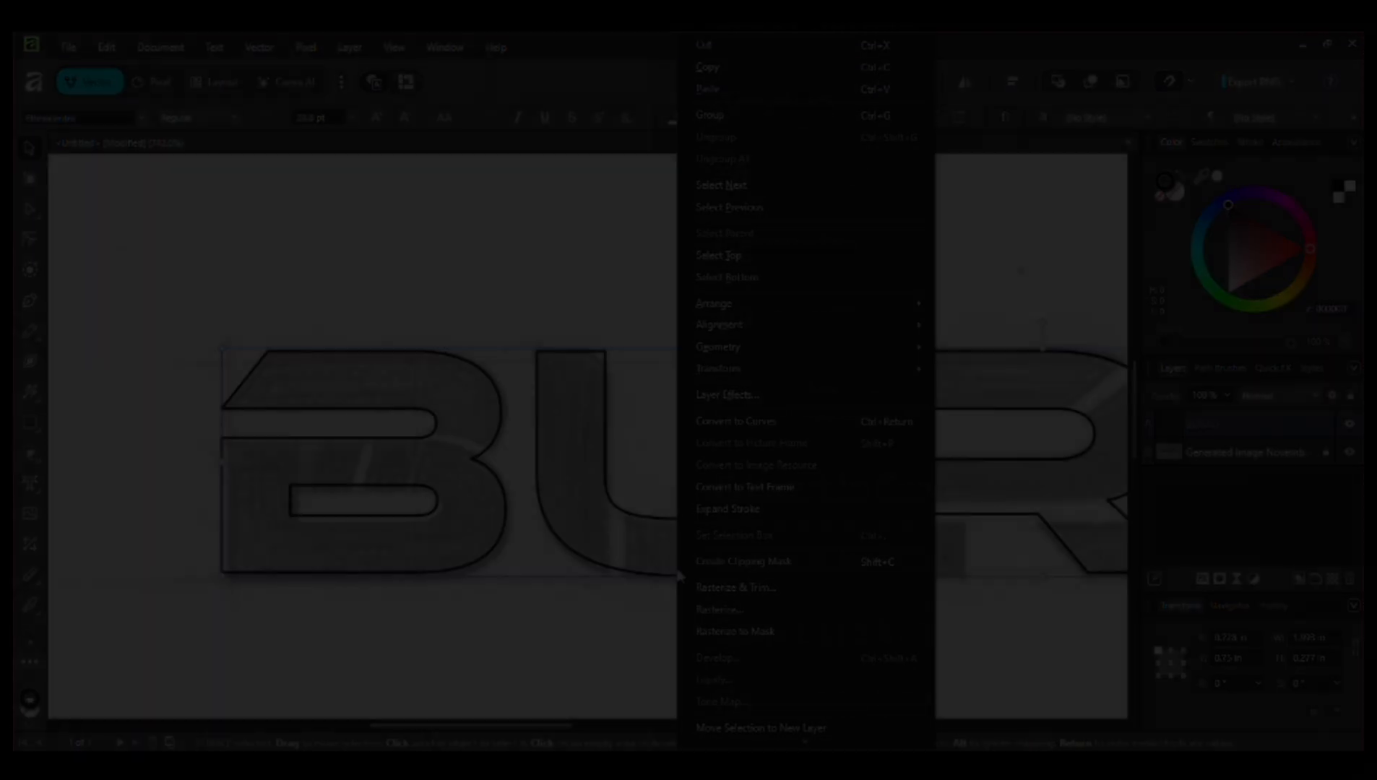
click(771, 425)
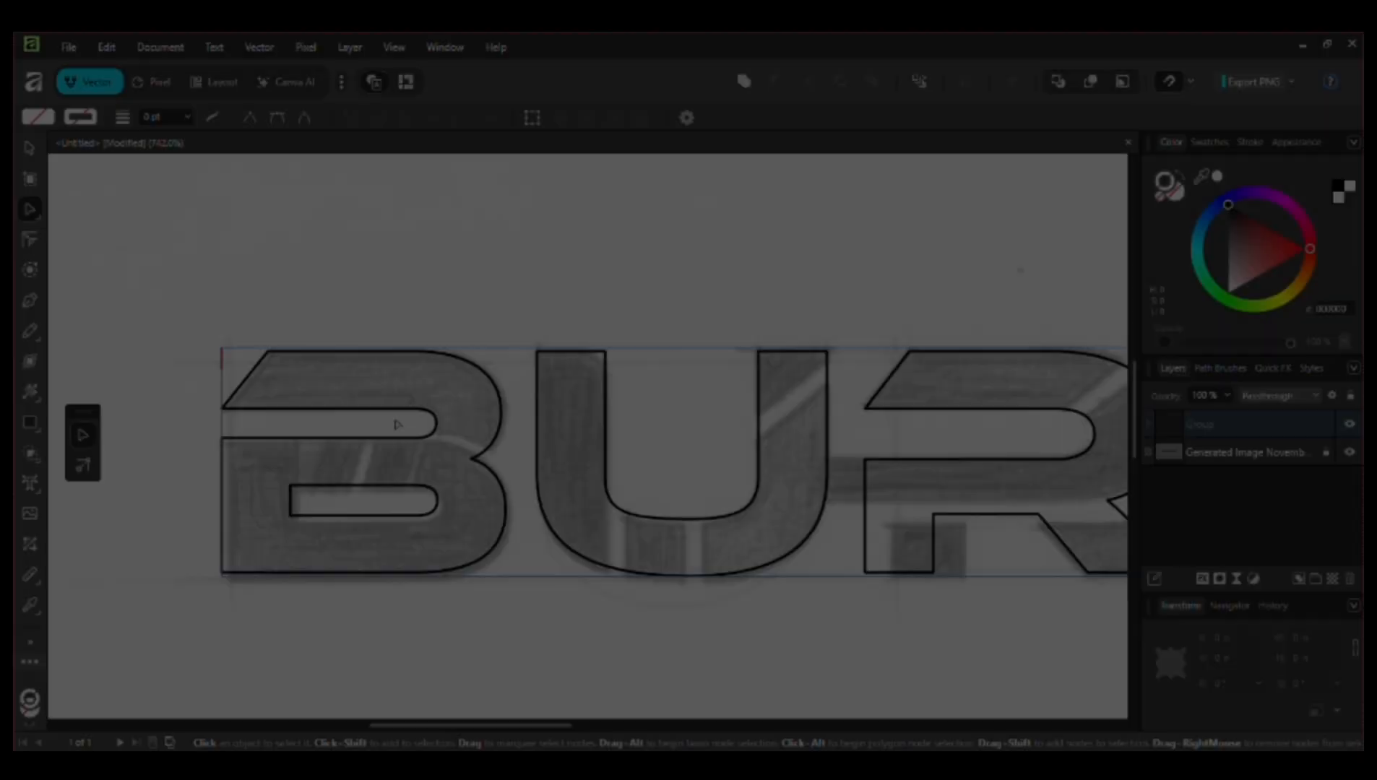
Step: Draw a closed Pen curve about 0.17 in wide along the sketched curved gap between the B's two bowls
key(z)
scroll(477, 446, up, 5)
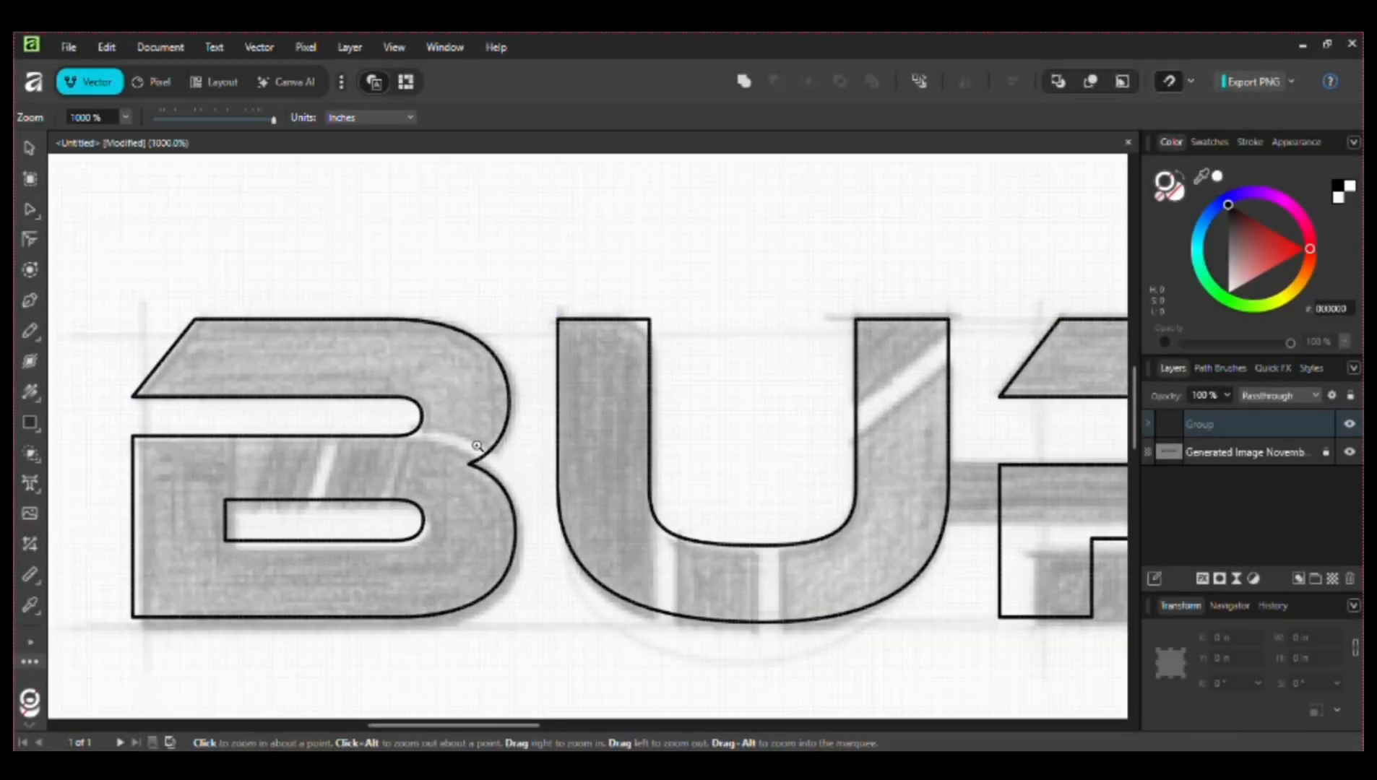
key(p)
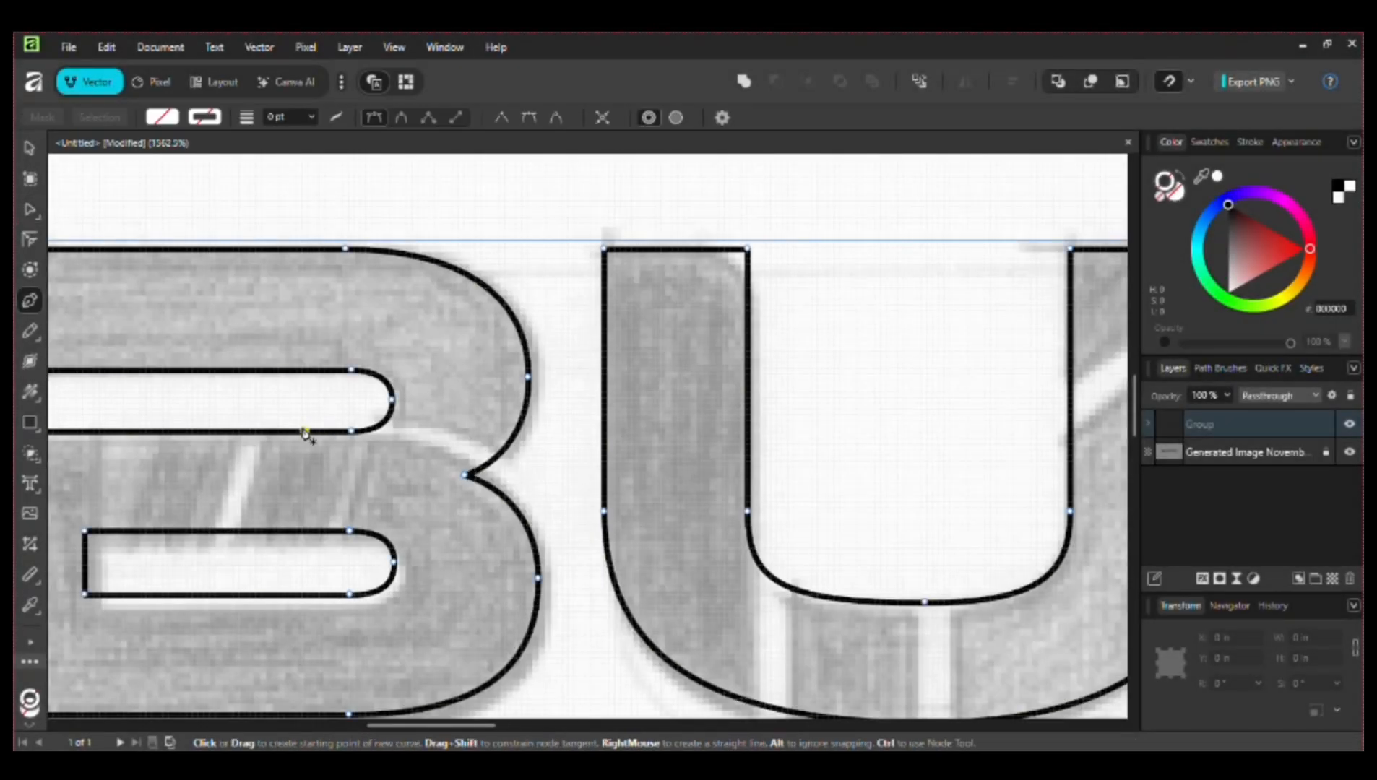
drag(351, 431, 425, 462)
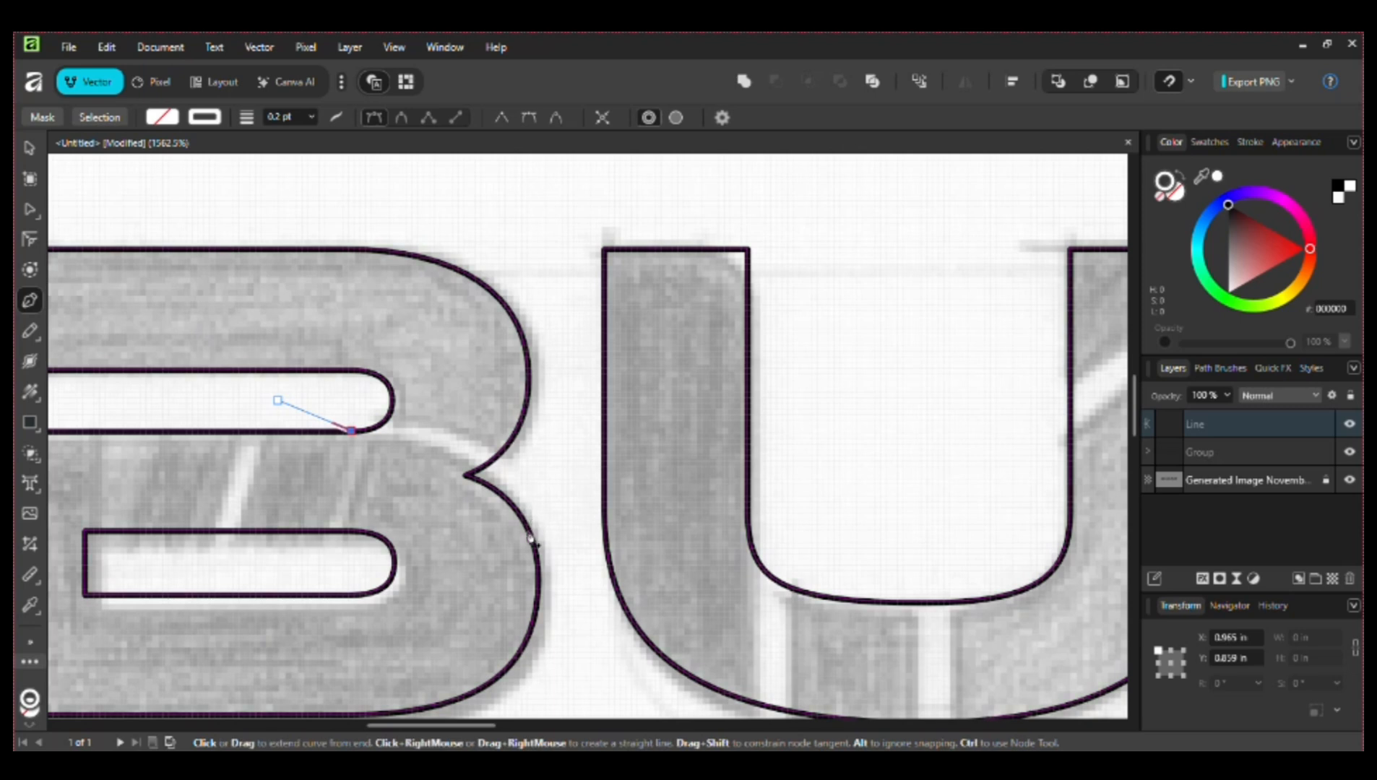
drag(529, 531, 570, 616)
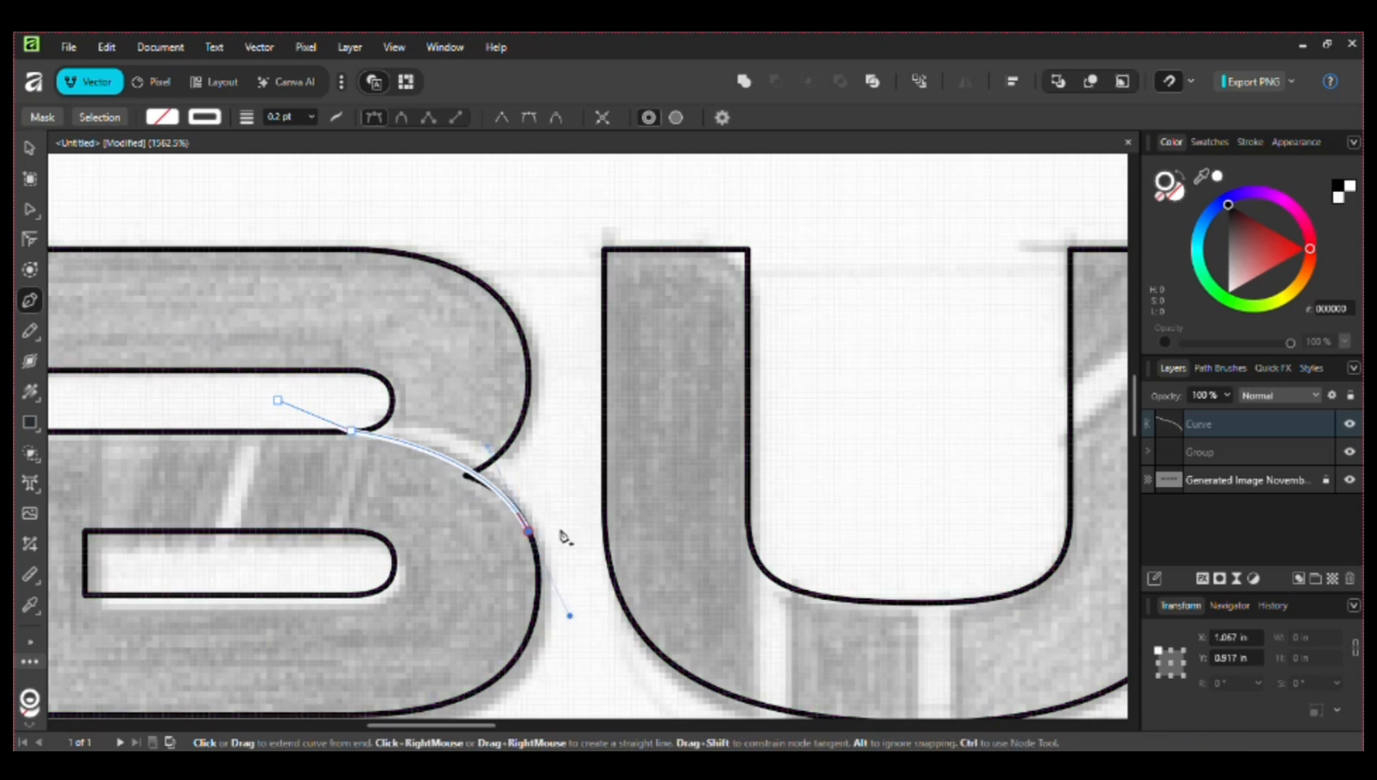
click(530, 533)
key(ctrl+z)
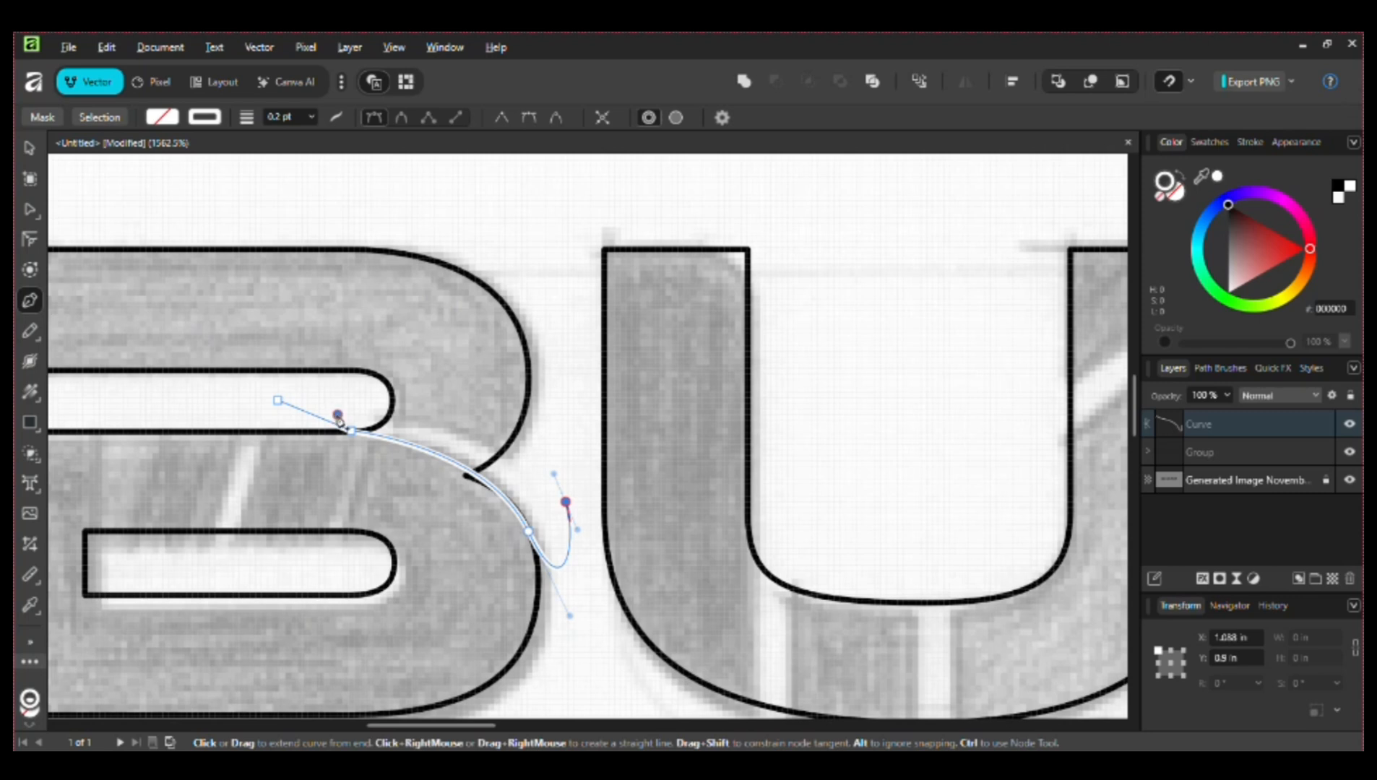
drag(337, 416, 237, 420)
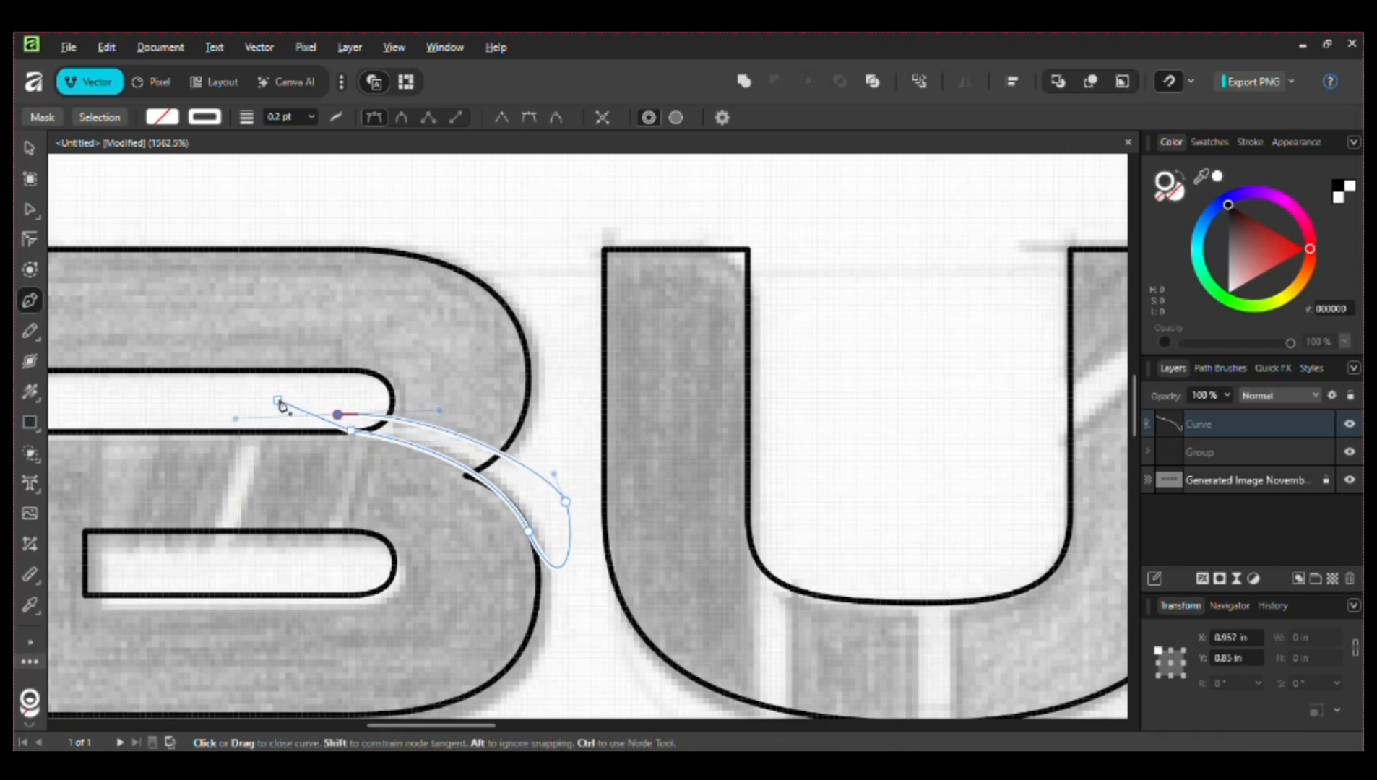
click(278, 401)
Step: Try to select the new curve together with the BURAQ lettering for a subtraction
key(v)
shift+click(359, 325)
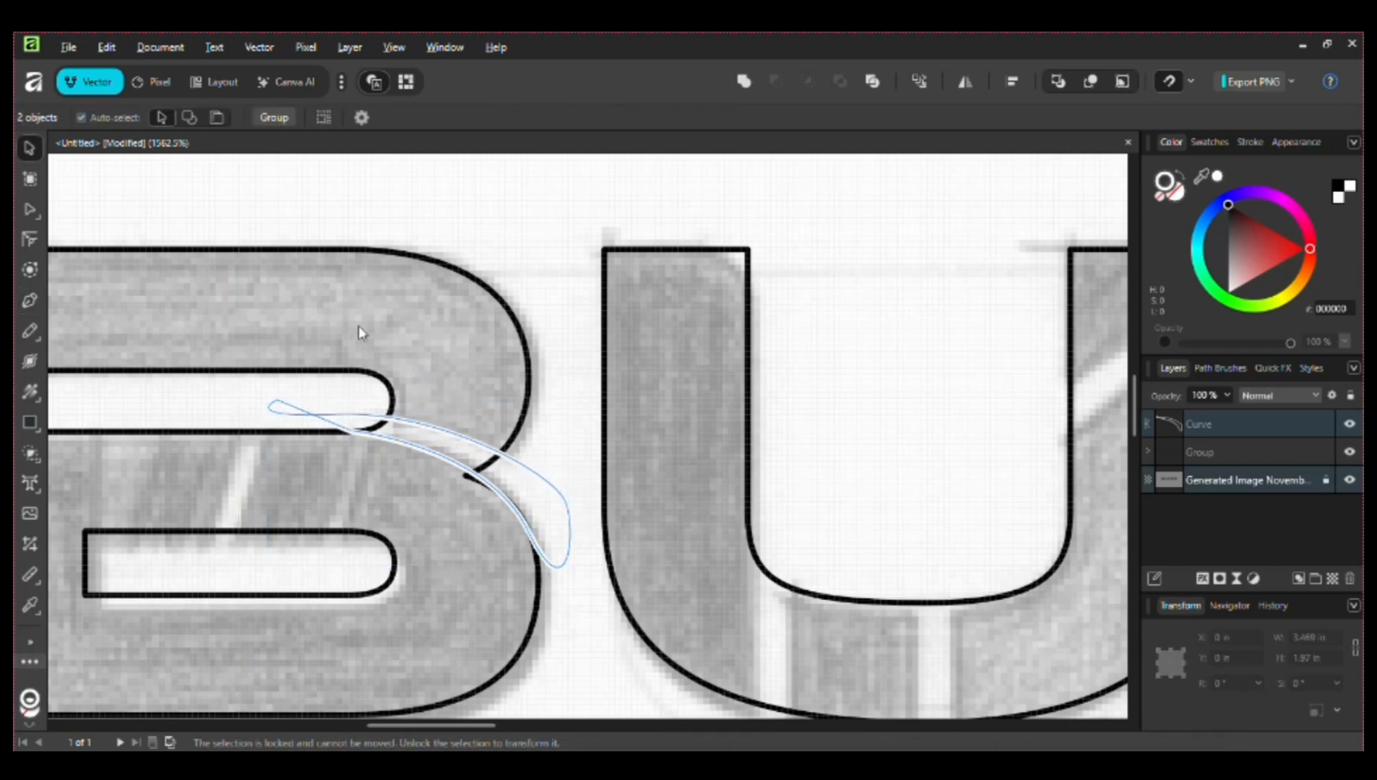
click(383, 423)
shift+click(532, 372)
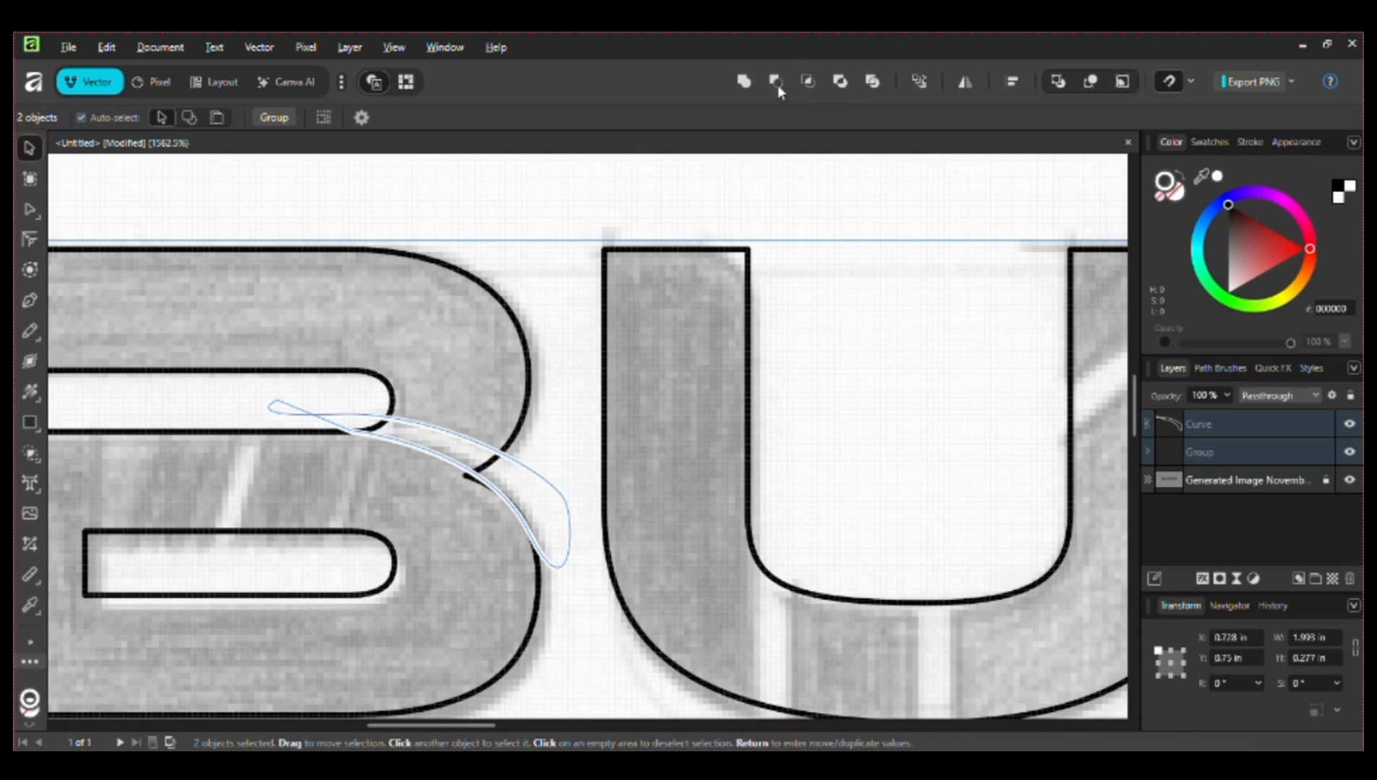
click(617, 189)
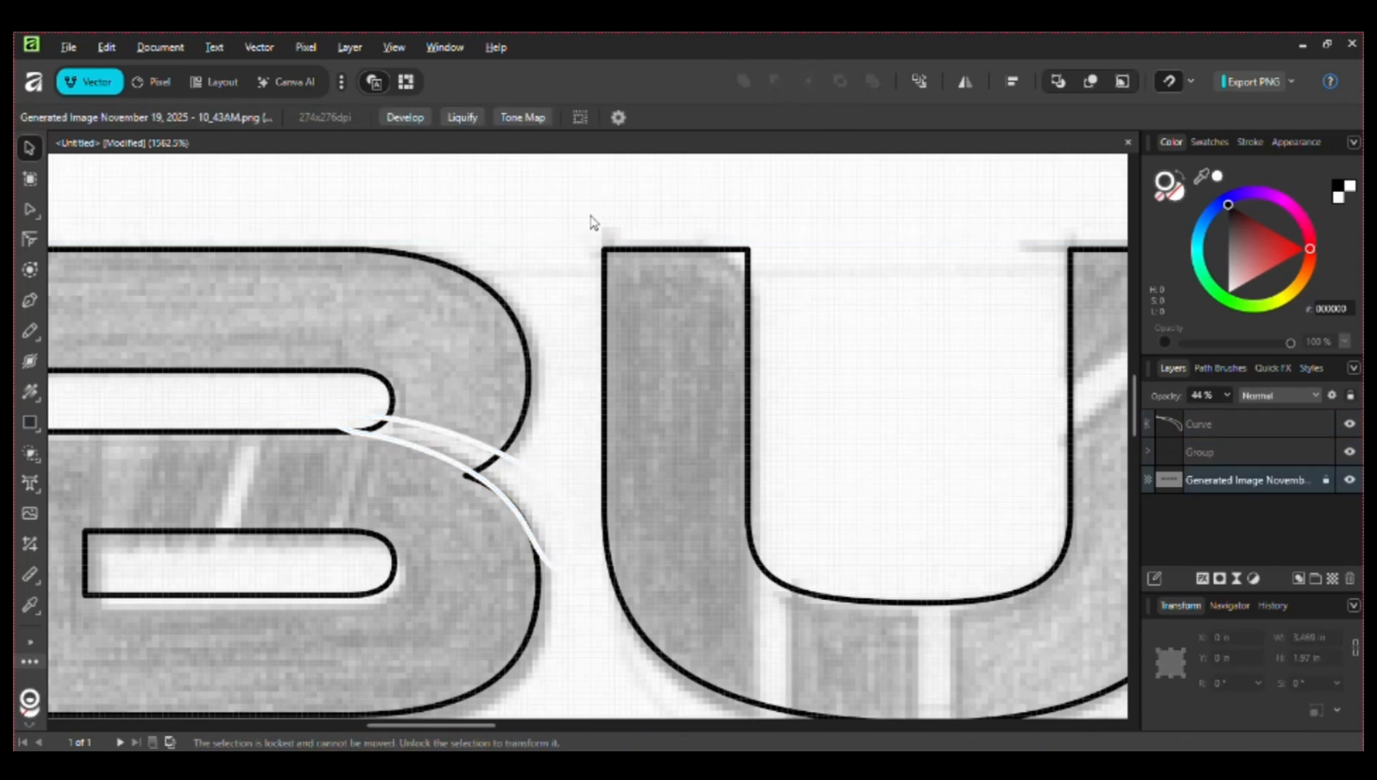
key(ctrl+0)
key(z)
key(v)
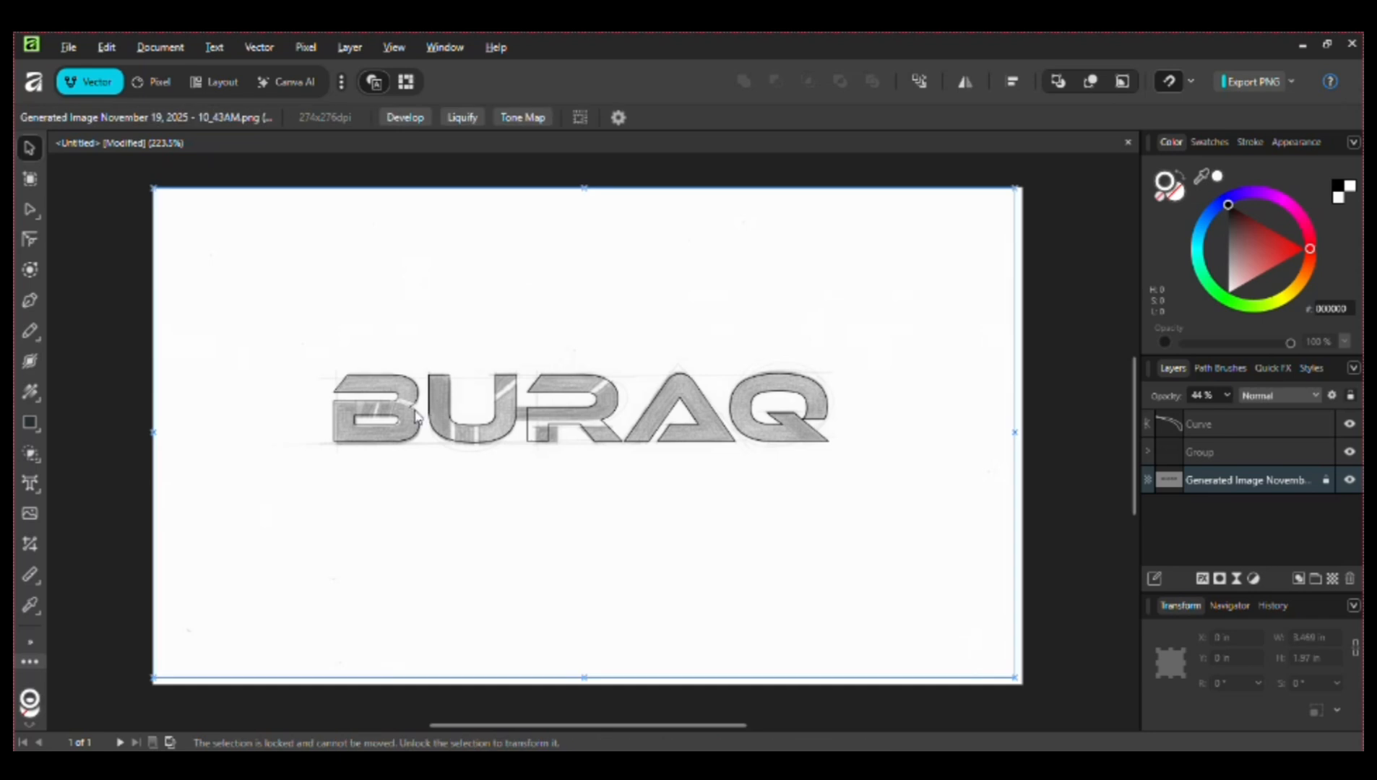
click(388, 392)
shift+click(378, 377)
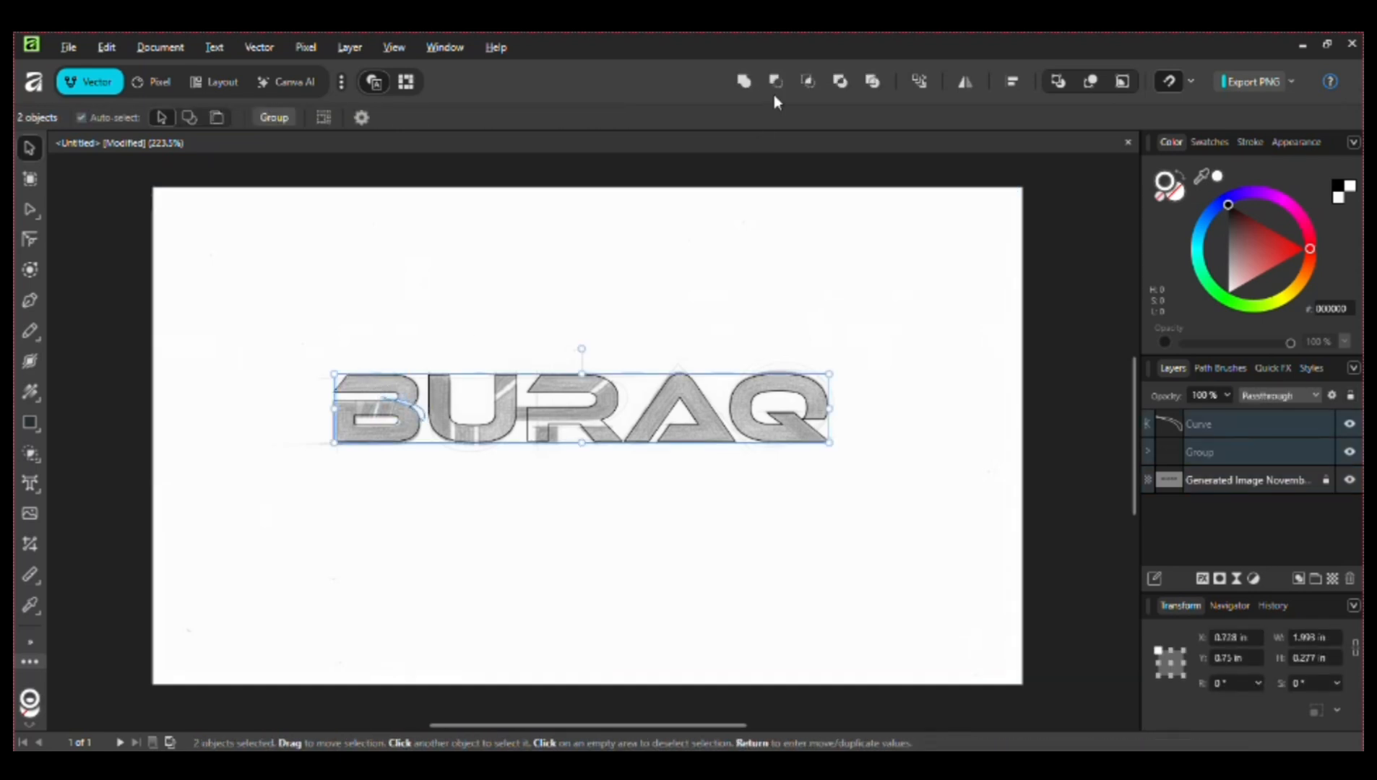
click(433, 385)
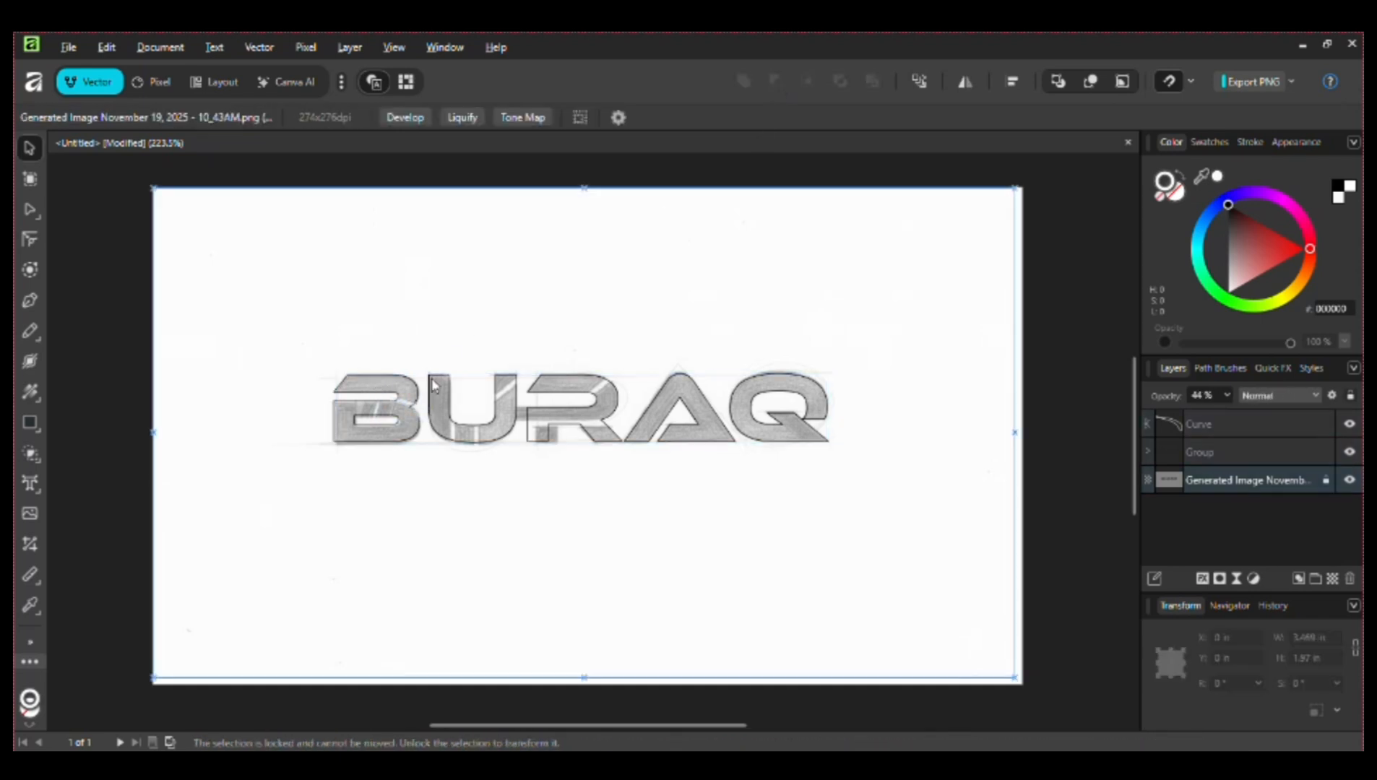
Step: Give the curved shape on the B a black stroke and no fill, then deselect it
click(412, 408)
key(z)
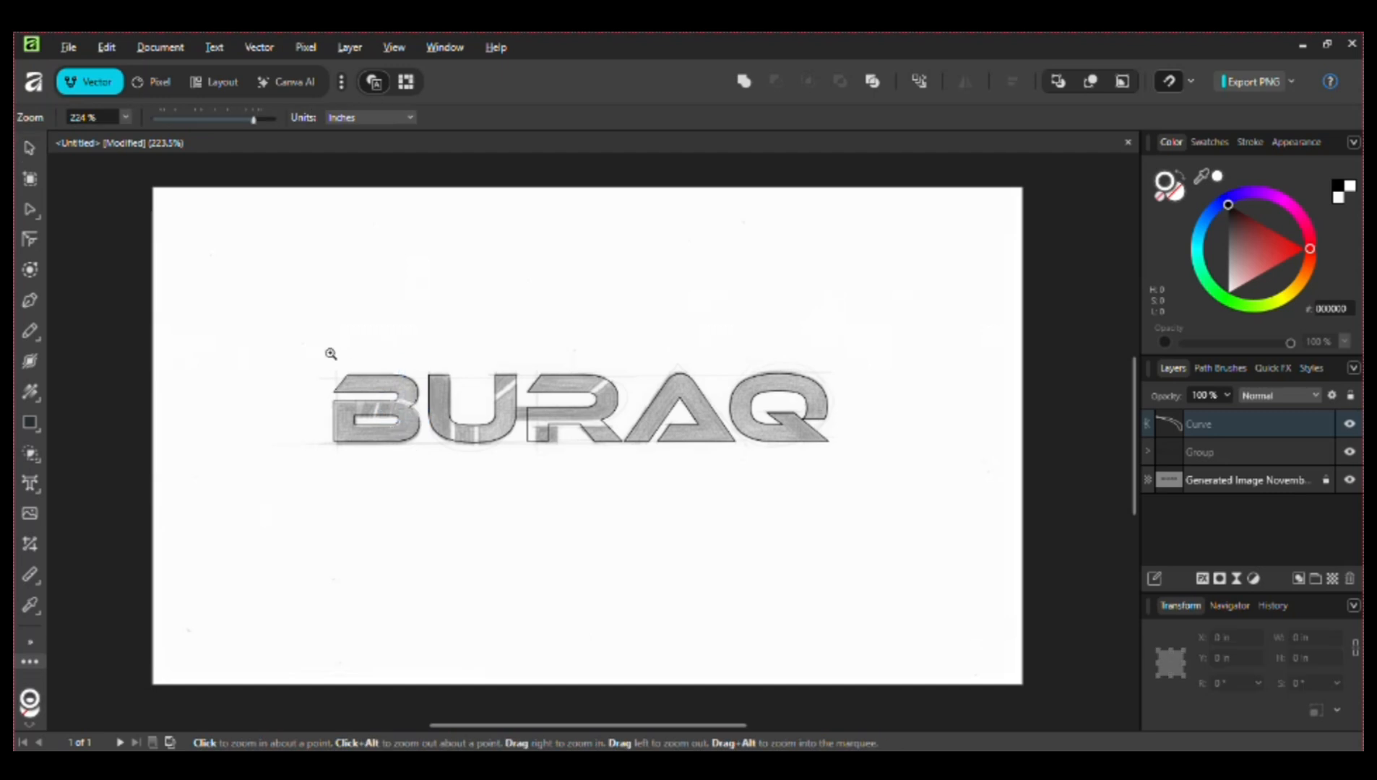
drag(332, 353, 791, 715)
key(v)
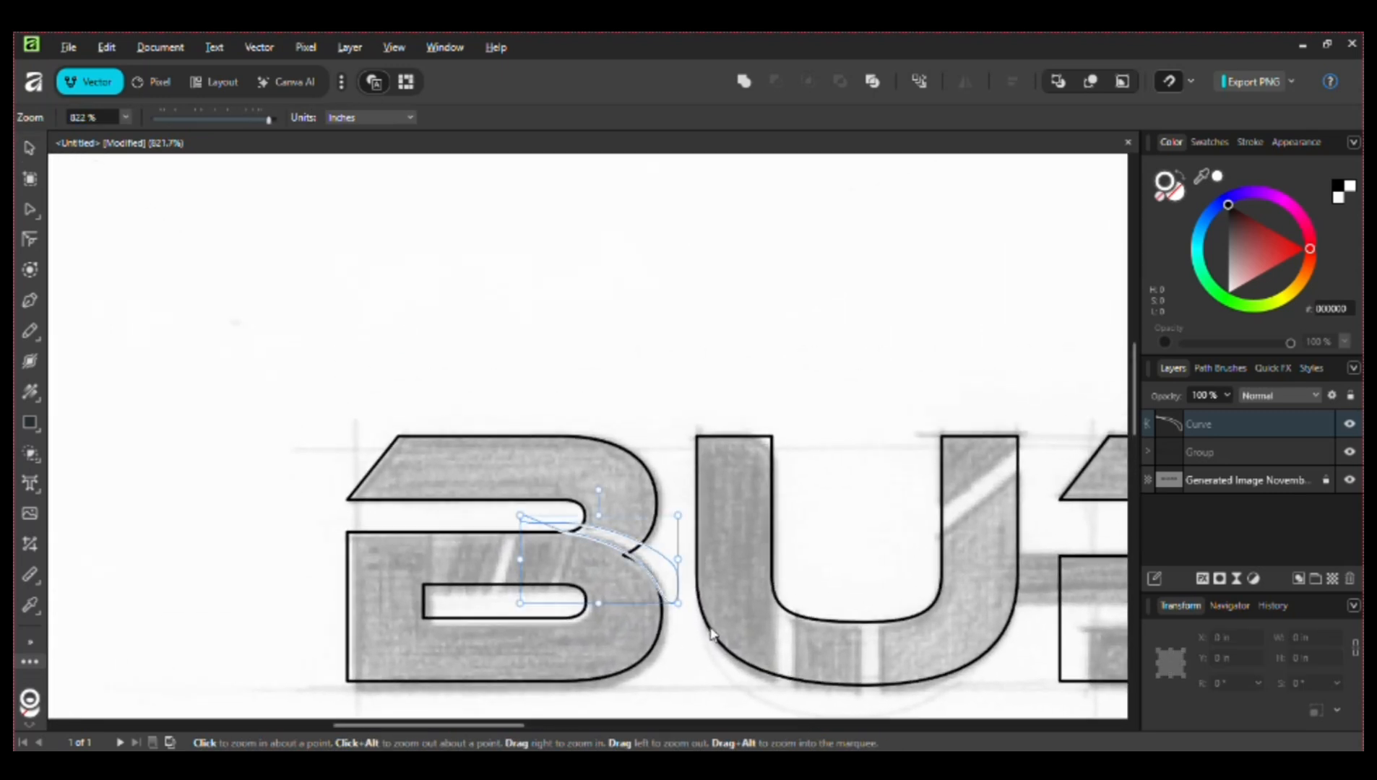
click(1340, 191)
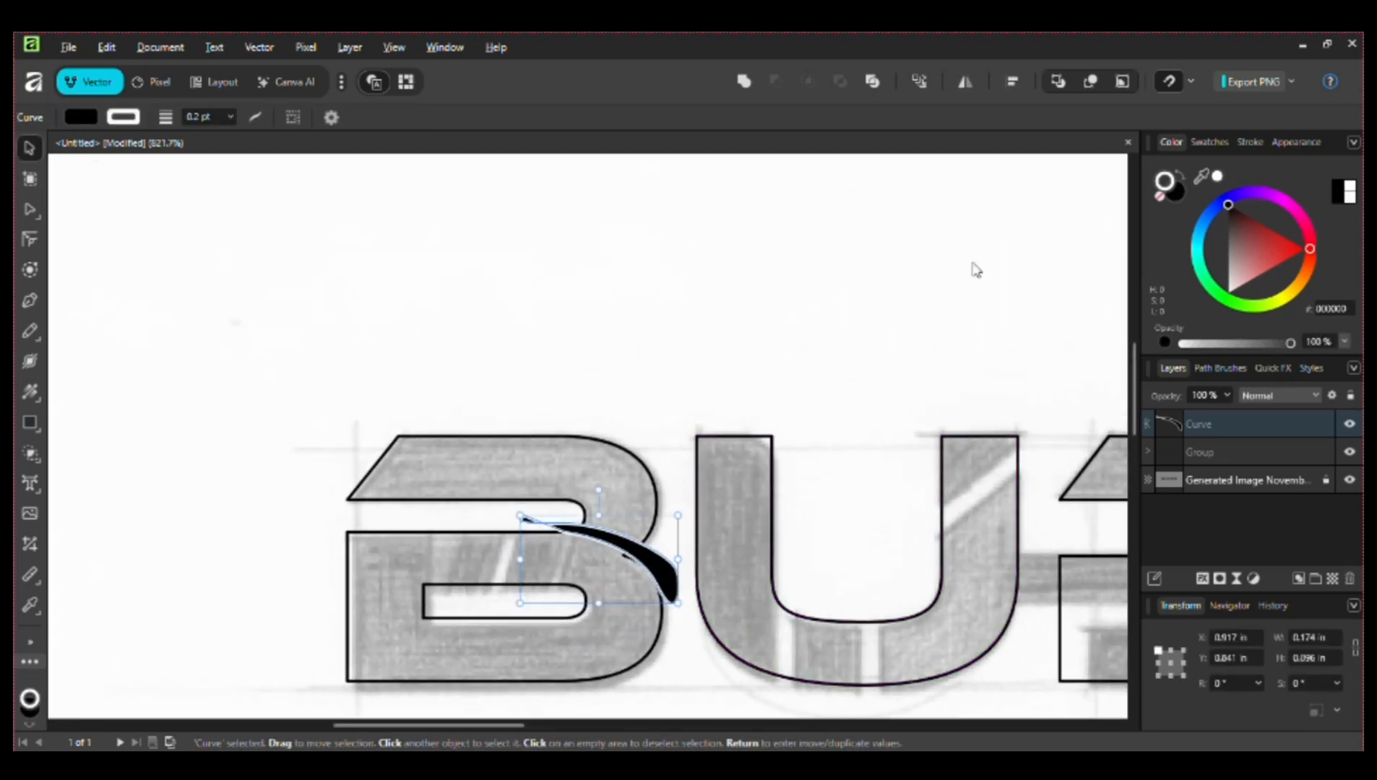
click(1185, 178)
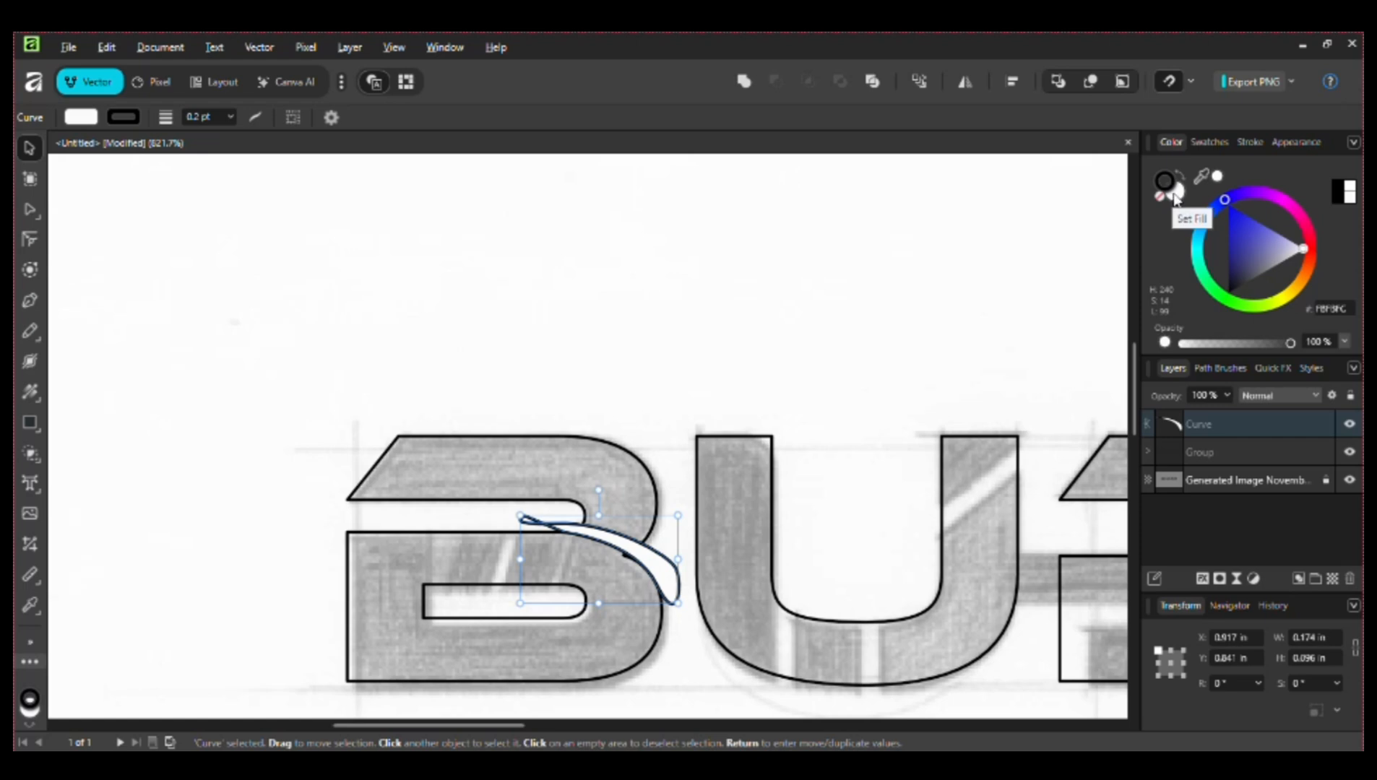
click(1162, 196)
key(ctrl+d)
Step: Draw a straight slanted line about 0.1 in long along the light stripe in the middle of the B
key(z)
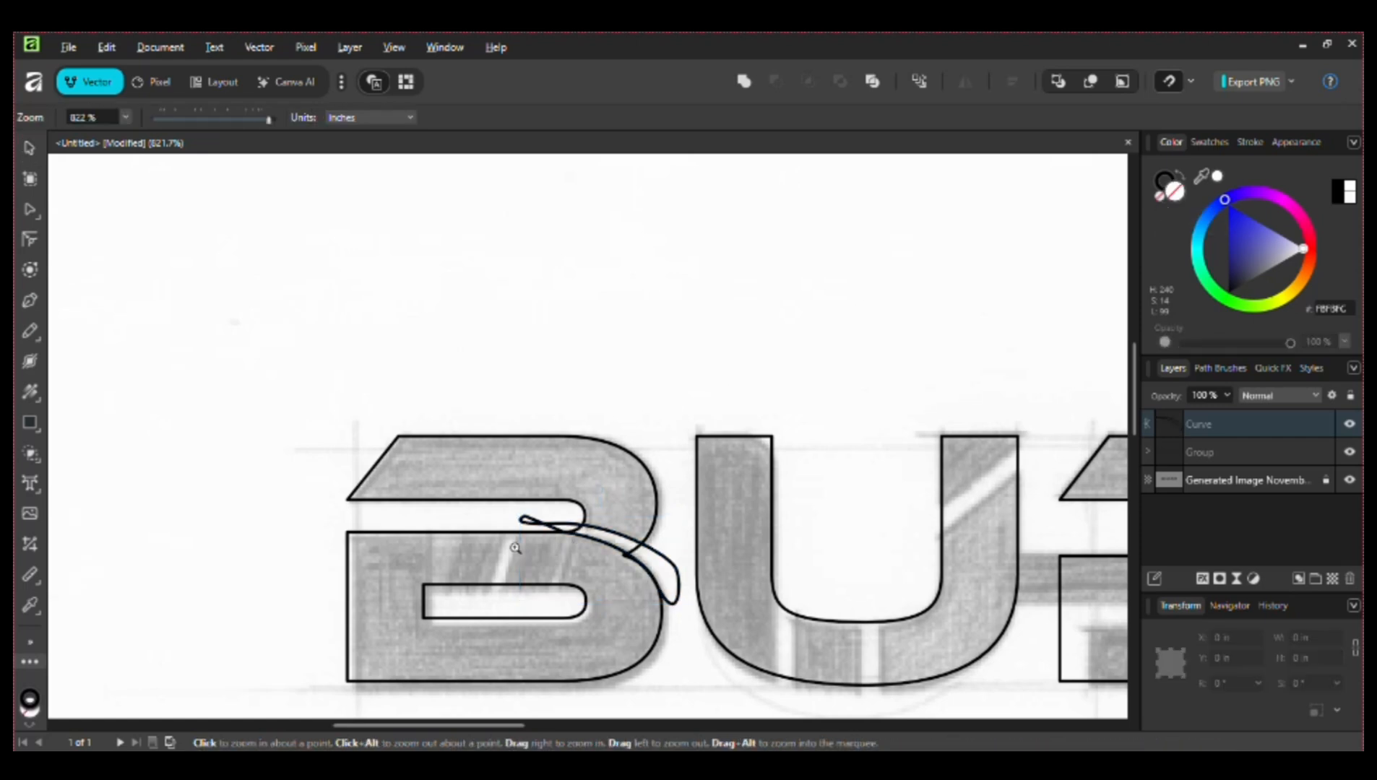
drag(468, 520, 544, 593)
key(p)
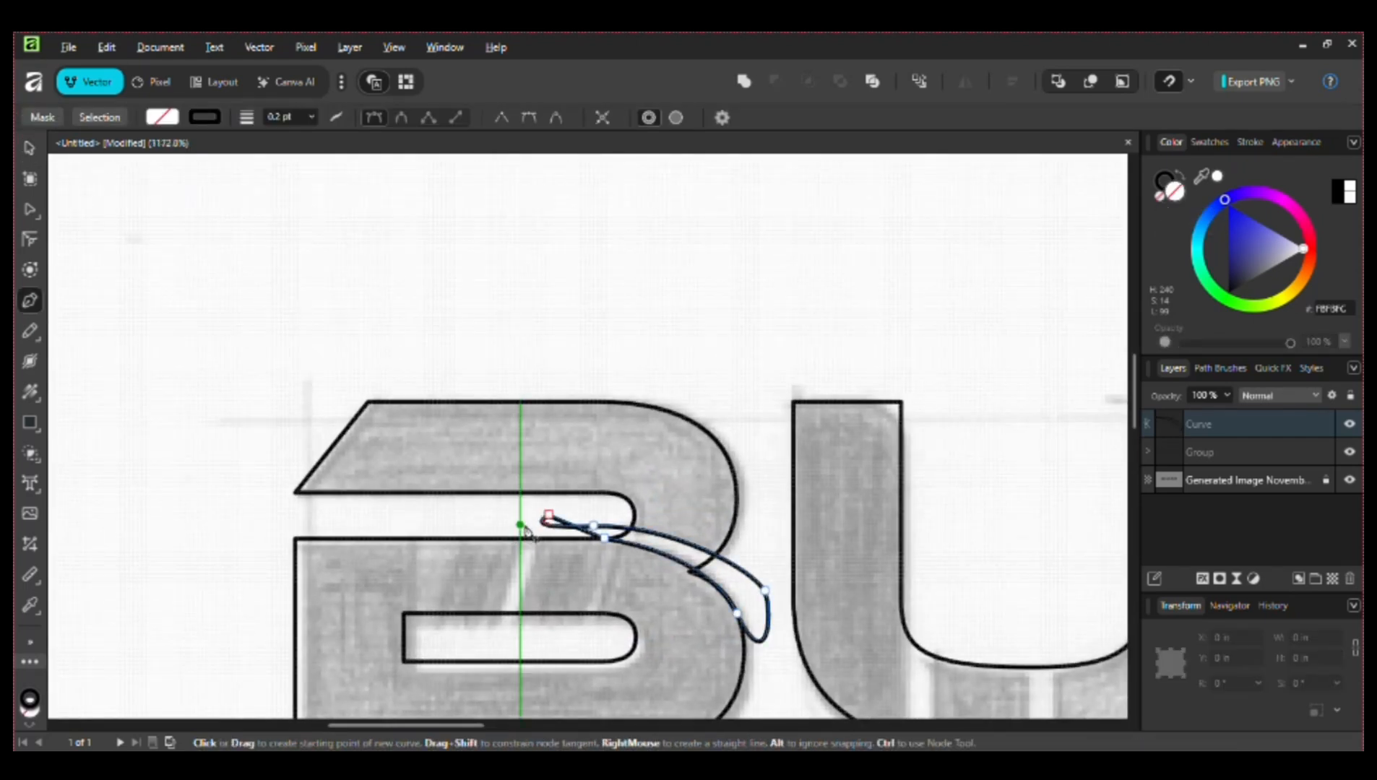
click(523, 528)
click(496, 641)
key(ctrl+z)
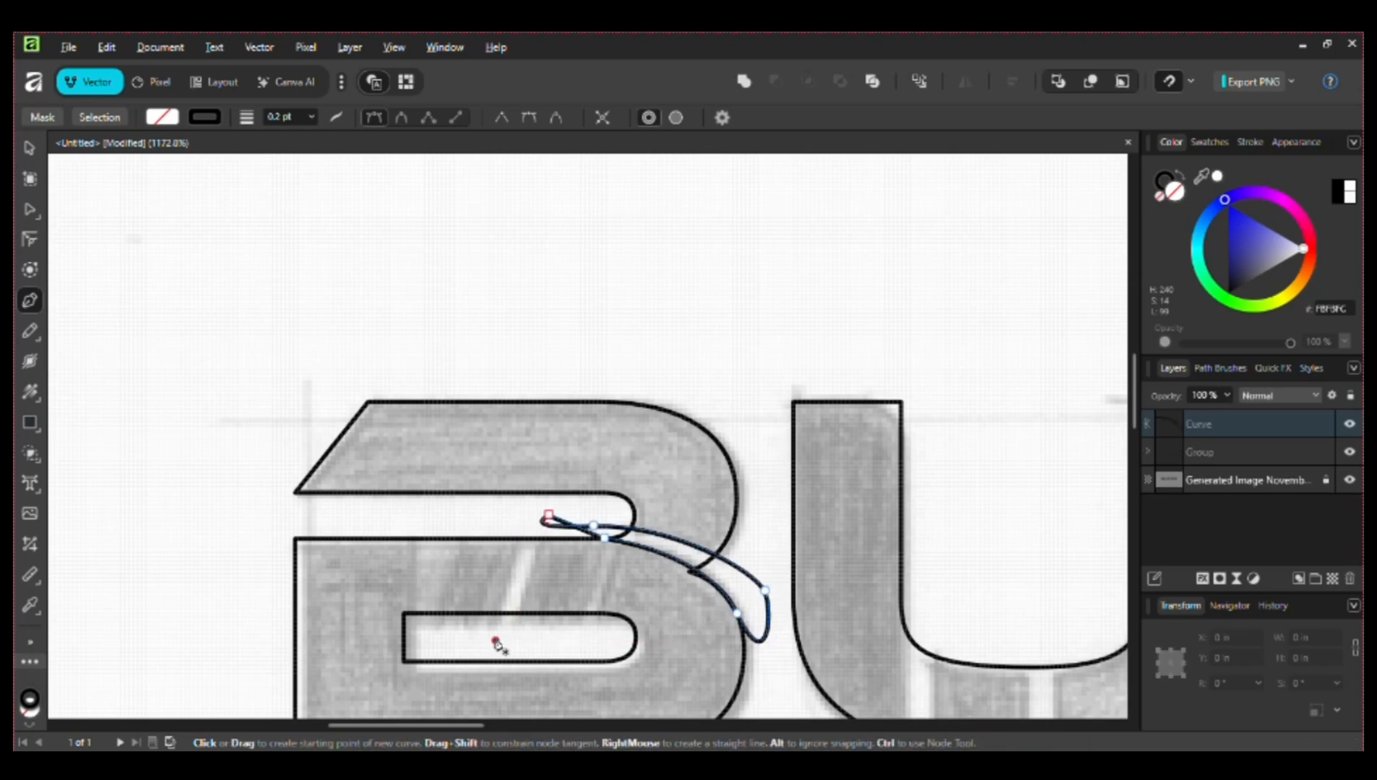
click(496, 641)
click(529, 515)
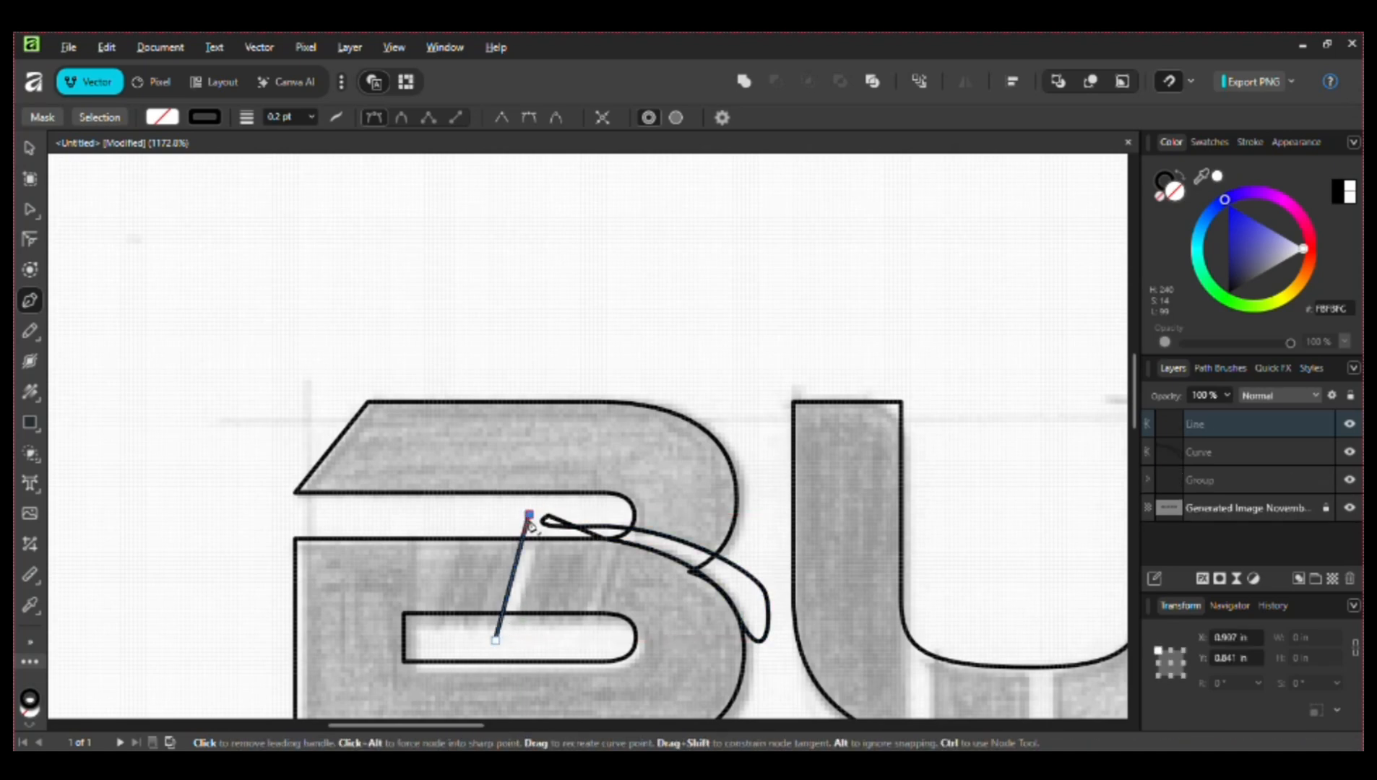
Step: Delete the two ungrouped slanted lines beside the grouped line pair in the B
key(v)
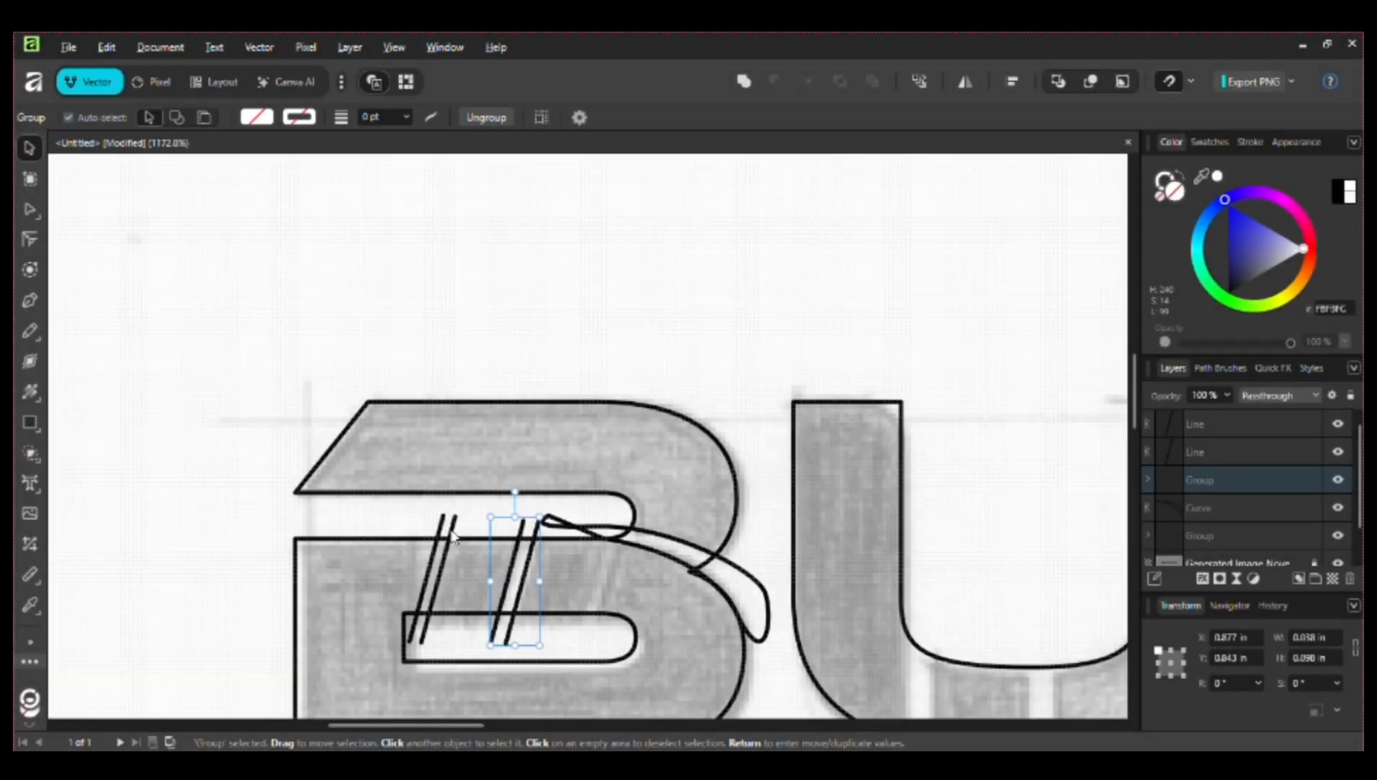
click(451, 539)
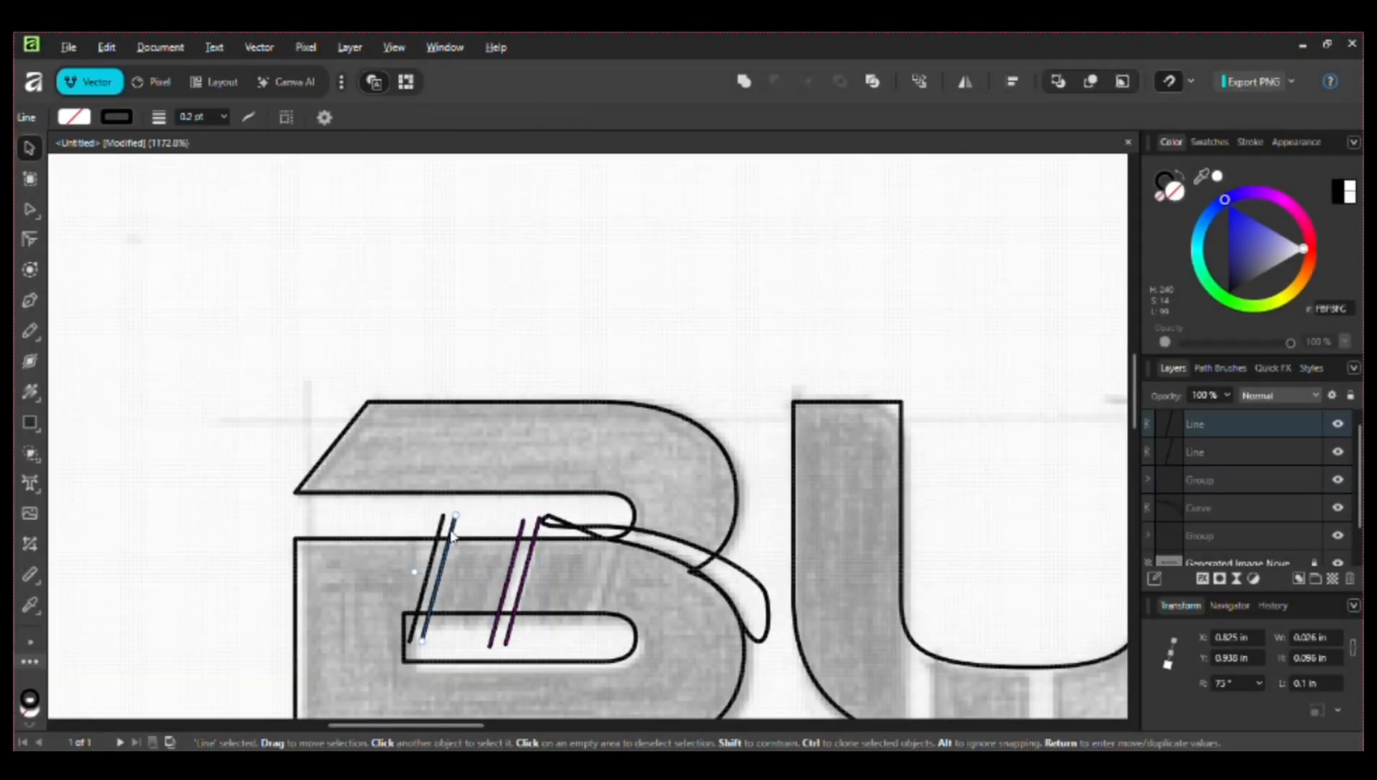
shift+click(441, 531)
key(Delete)
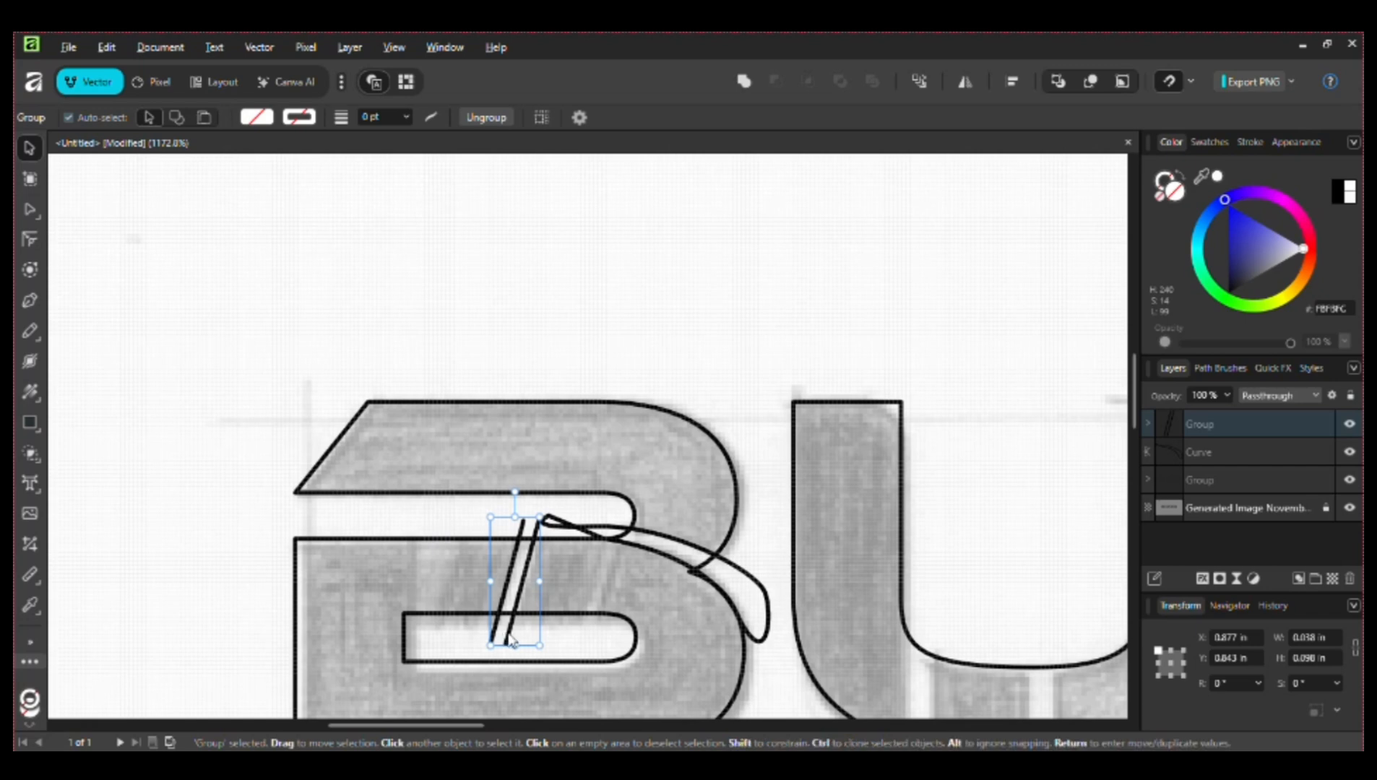
Step: Place copies of the grouped slanted line pair on both sides of the original, along the B's sketched stripes
mouse_move(504, 641)
mouse_down()
mouse_move(432, 641)
mouse_move(588, 654)
mouse_up()
key(ctrl+z)
drag(431, 638, 589, 631)
Step: Draw a narrow upright rectangle about 0.021 × 0.154 in over the light stripe at the middle of the U's base
ctrl+scroll(510, 381, down, 5)
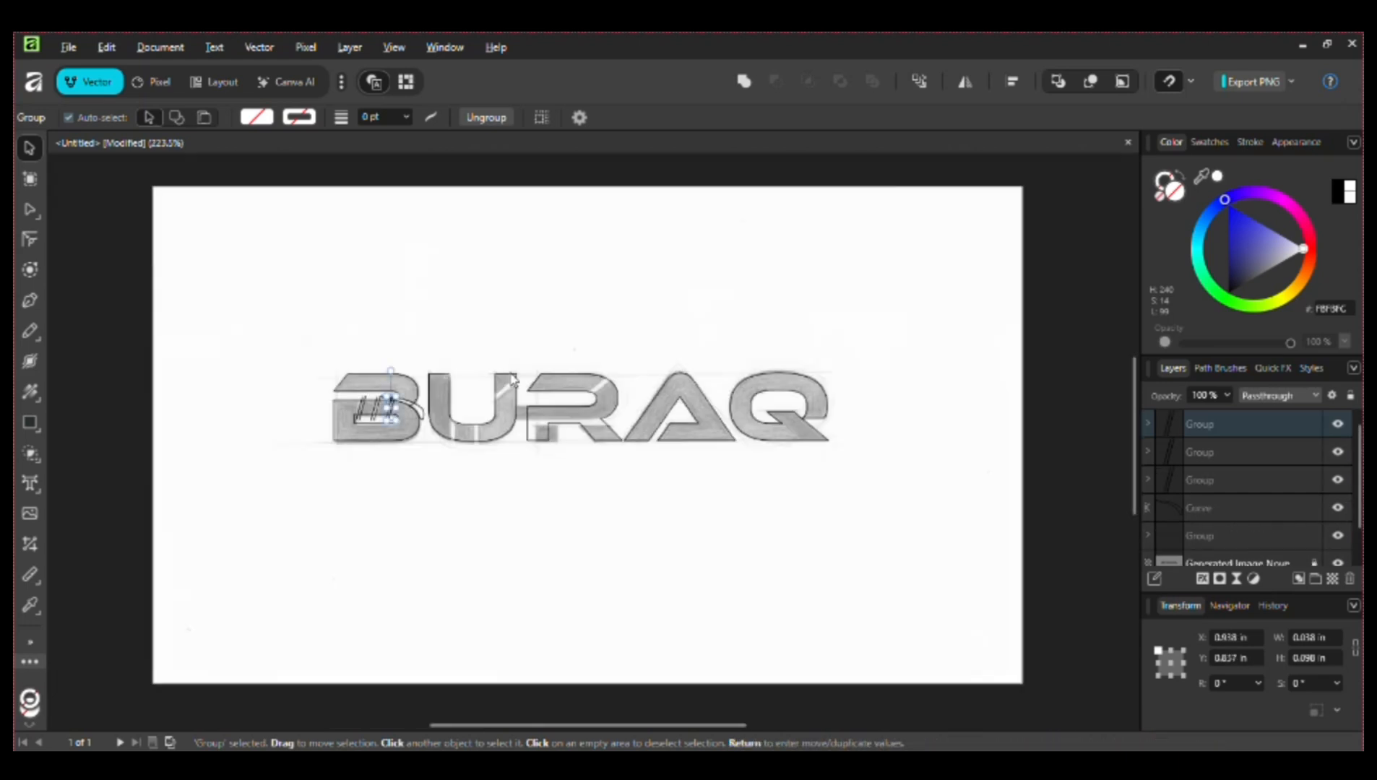
key(z)
drag(471, 427, 581, 578)
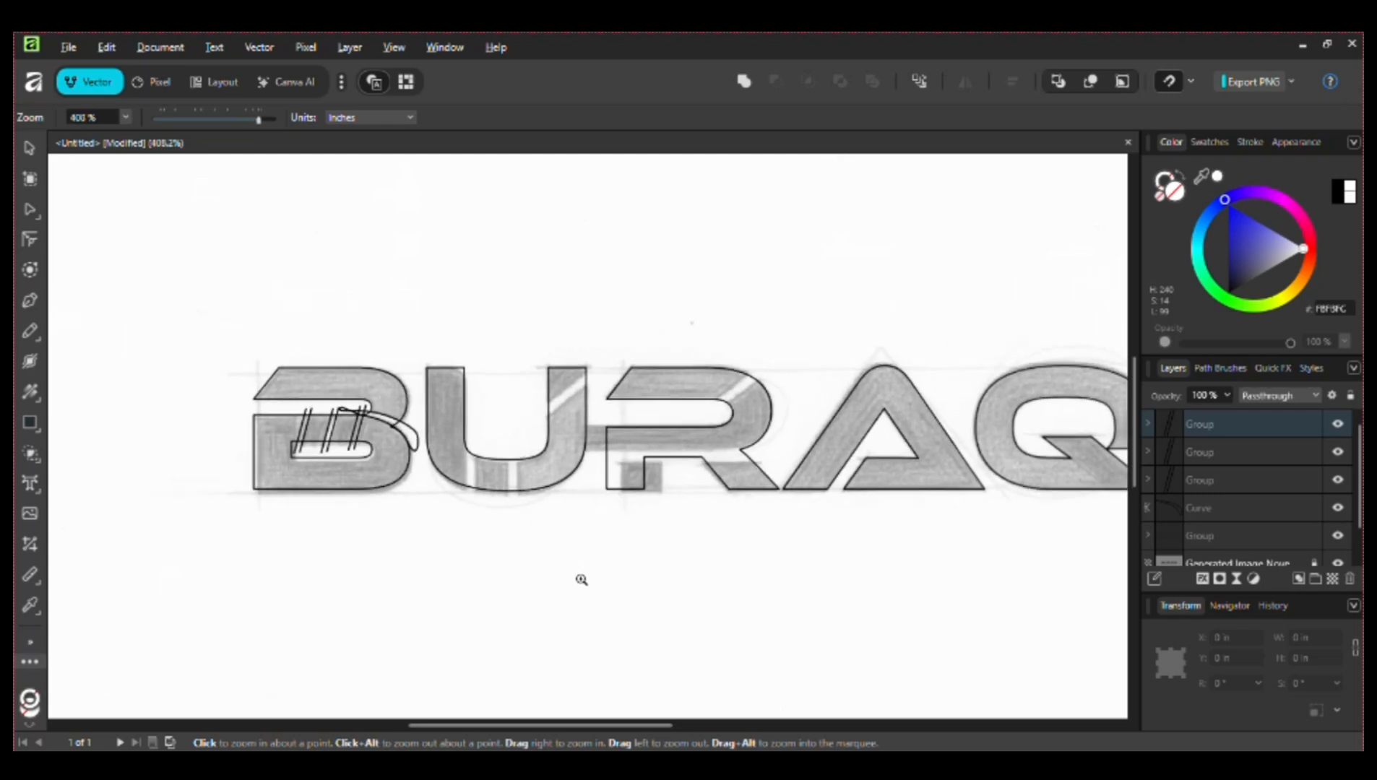
click(29, 422)
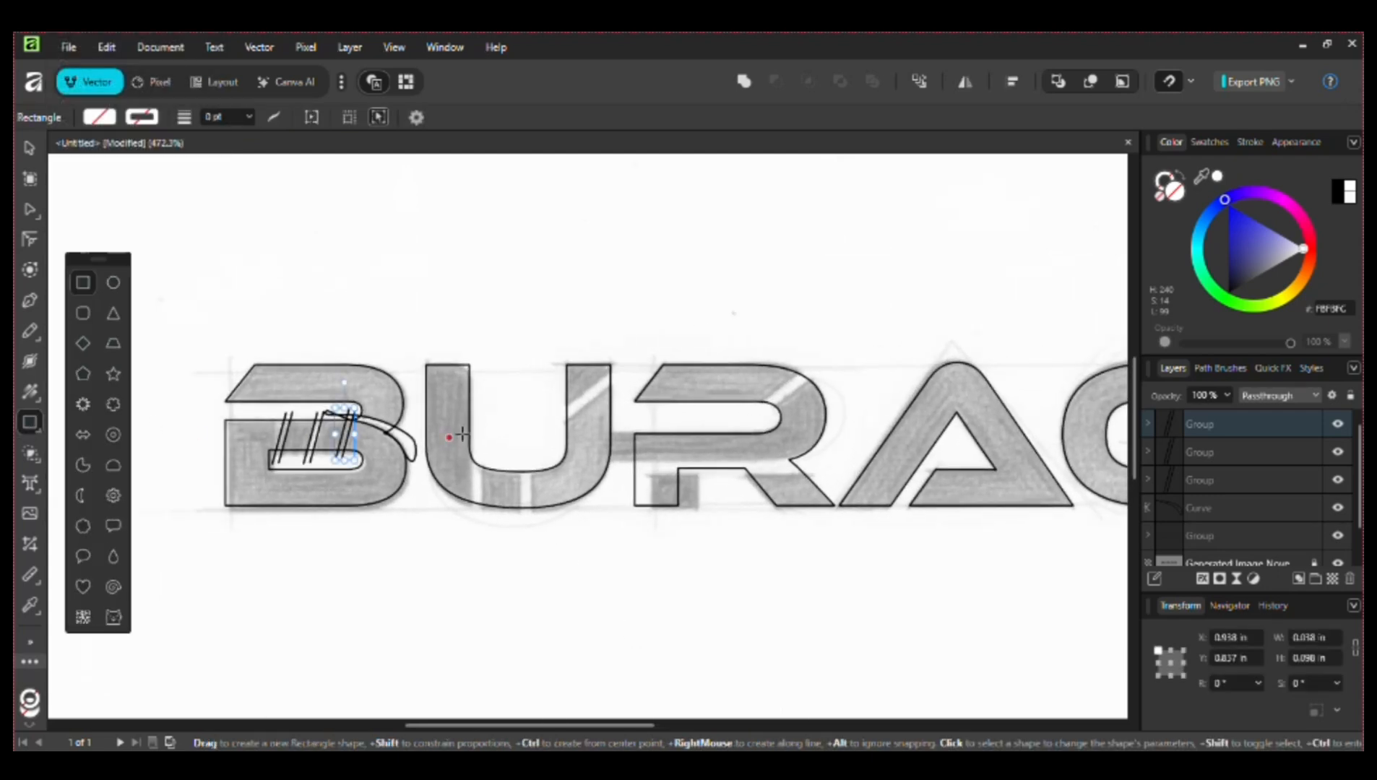
drag(520, 460, 533, 542)
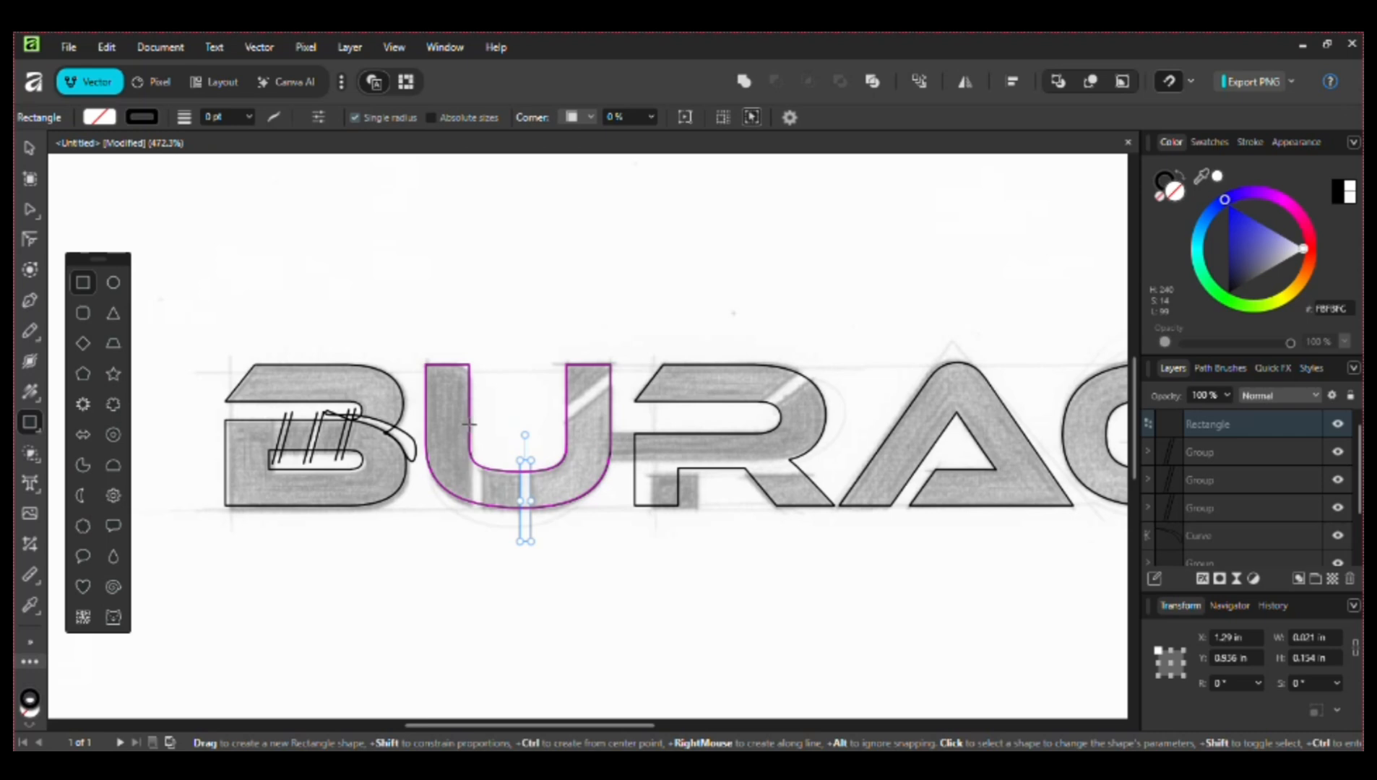
drag(470, 424, 482, 542)
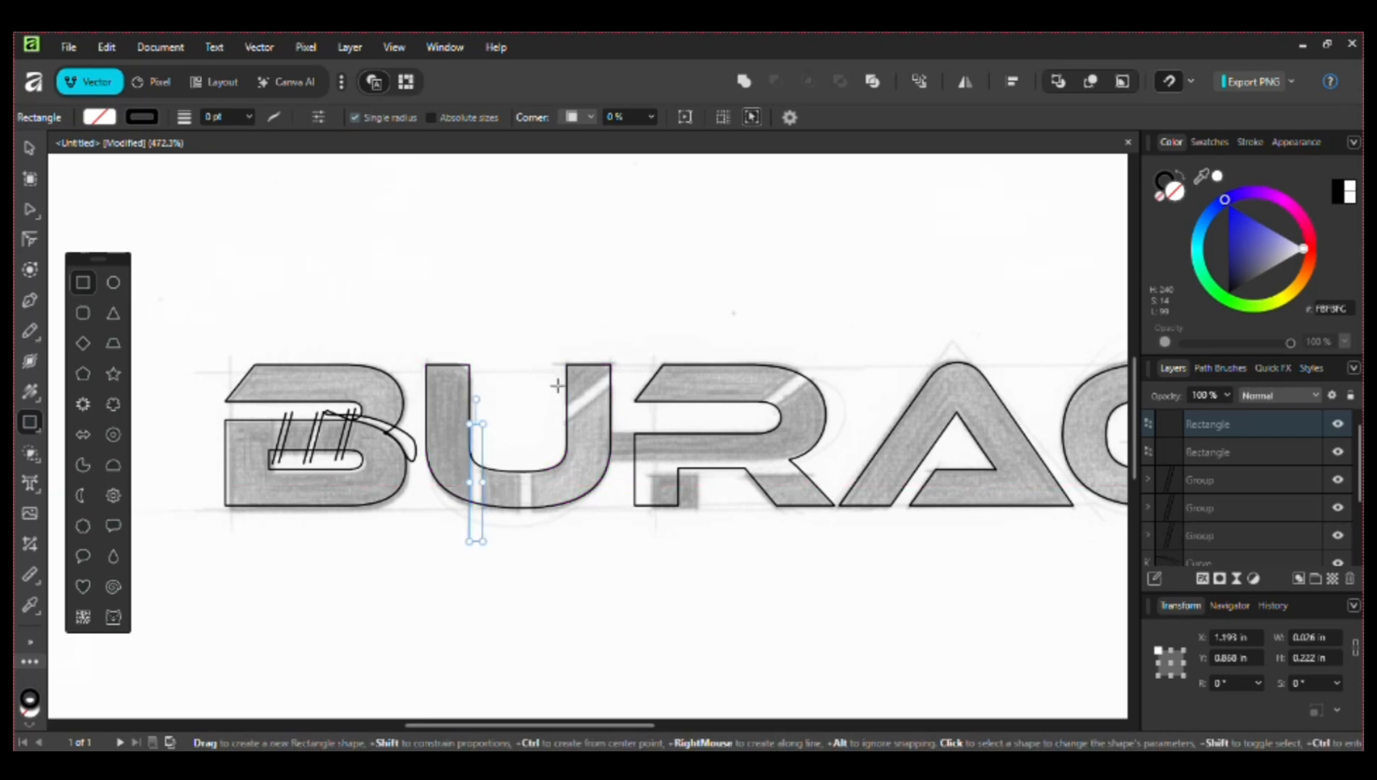
key(z)
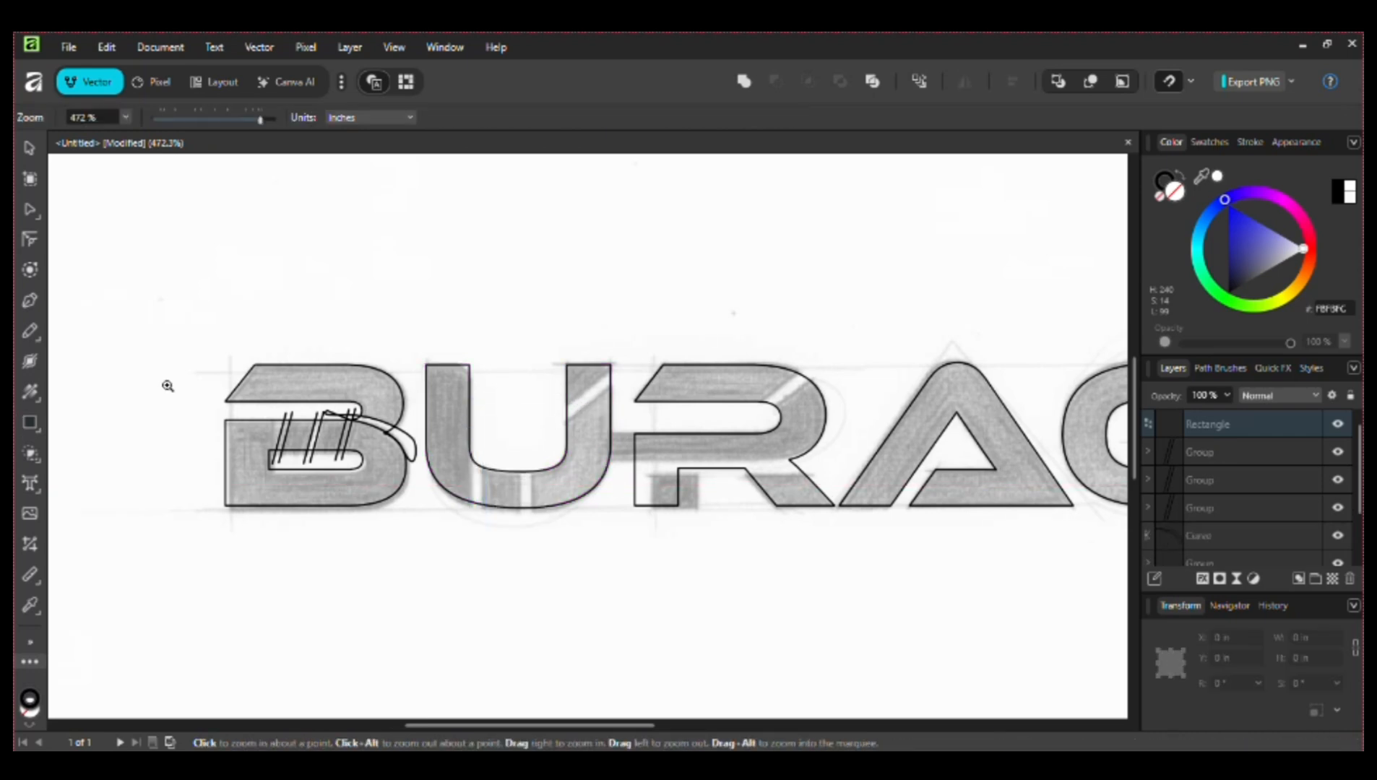
click(30, 423)
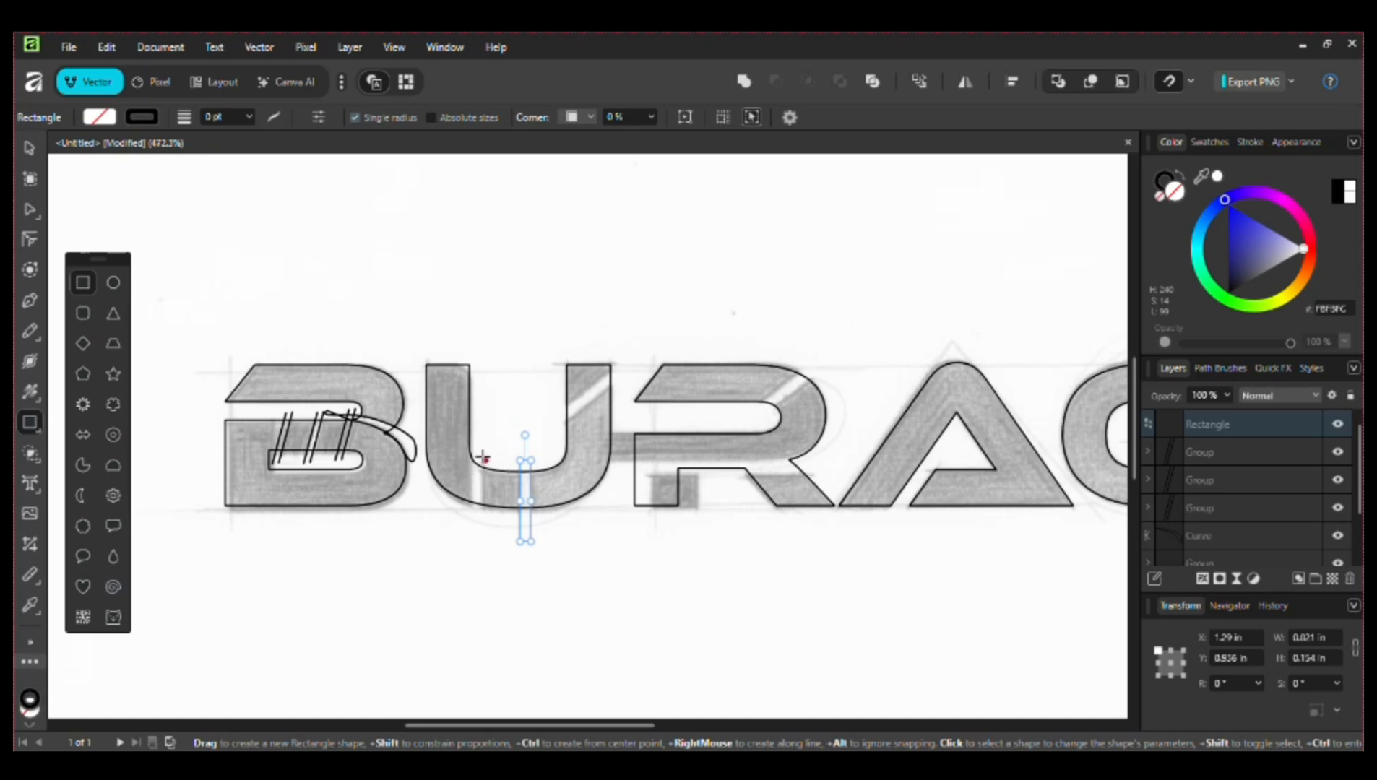
Step: Fill the upright rectangle with black and draw a taller black one over the other light stripe of the U
click(1184, 176)
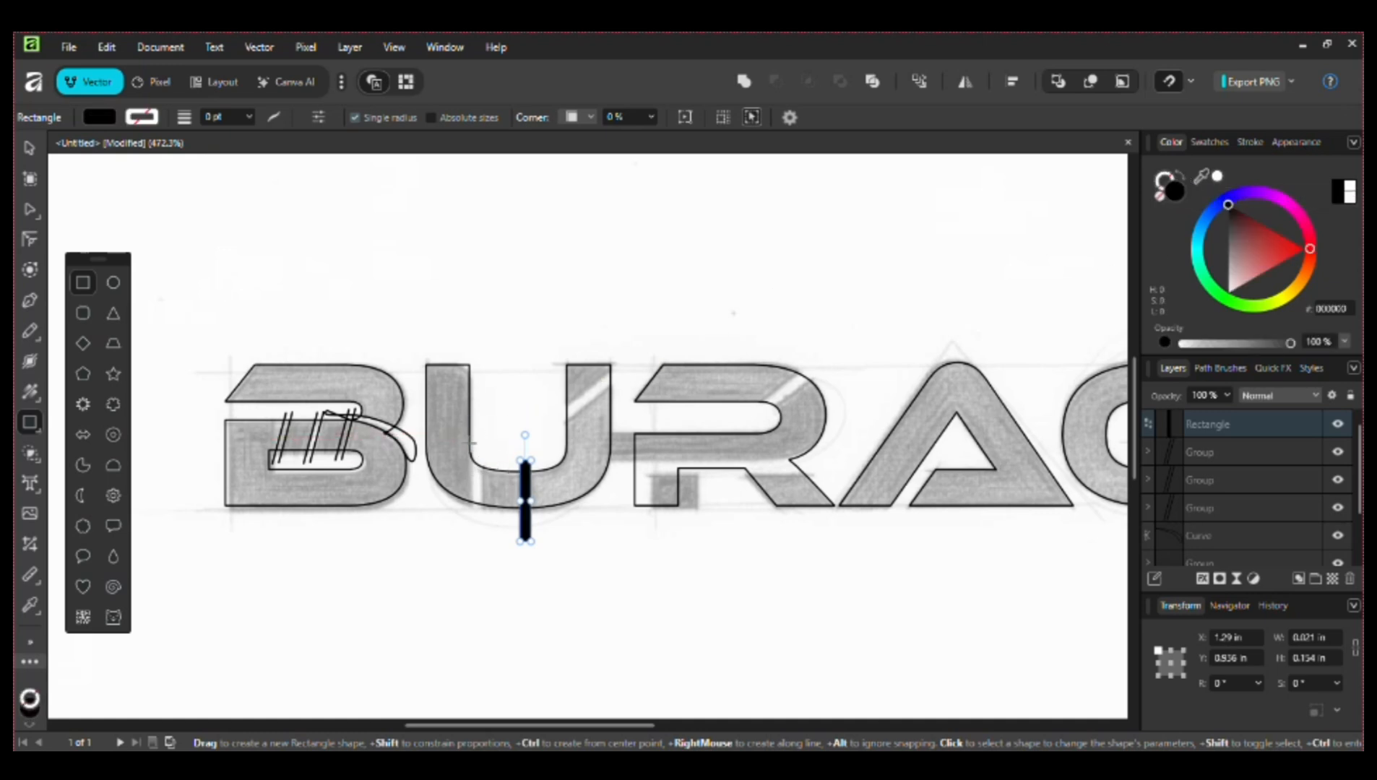
drag(470, 421, 483, 555)
key(z)
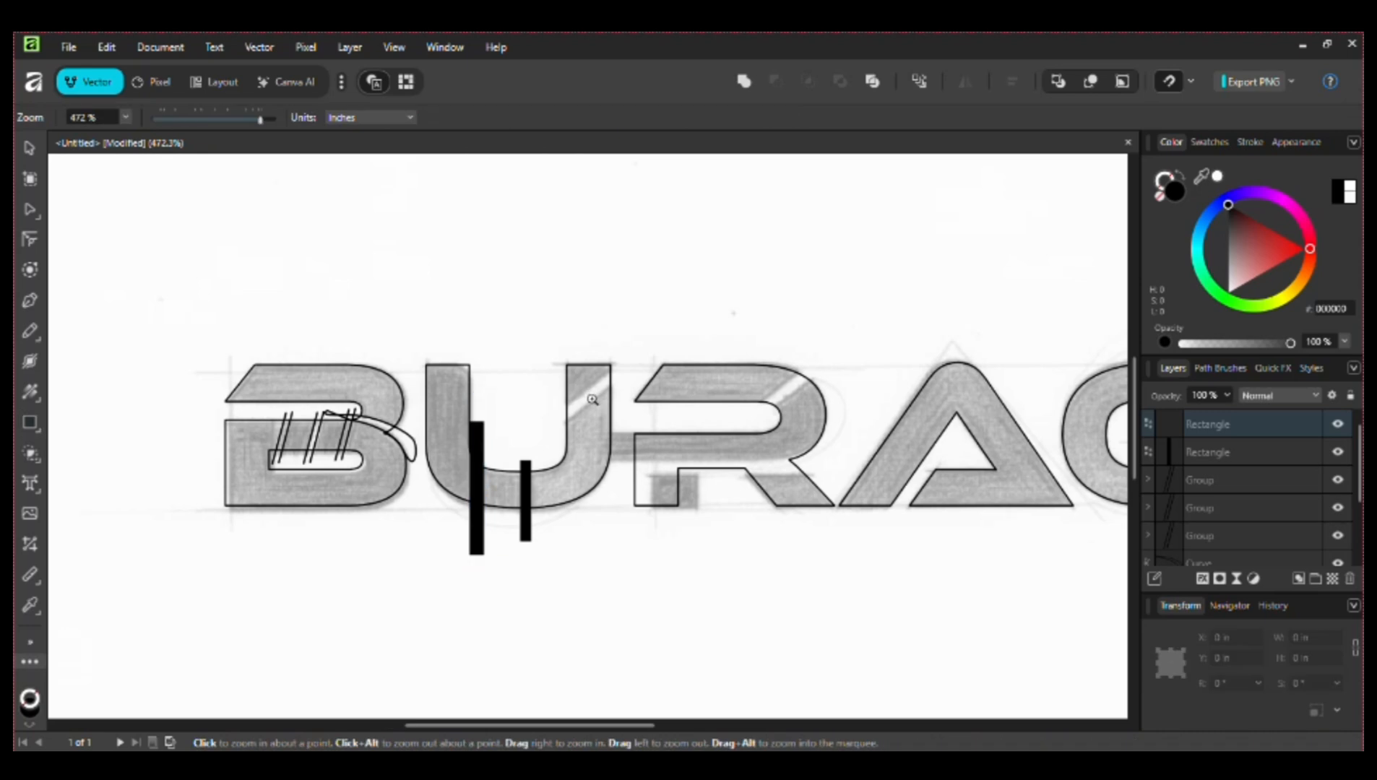
click(593, 399)
key(p)
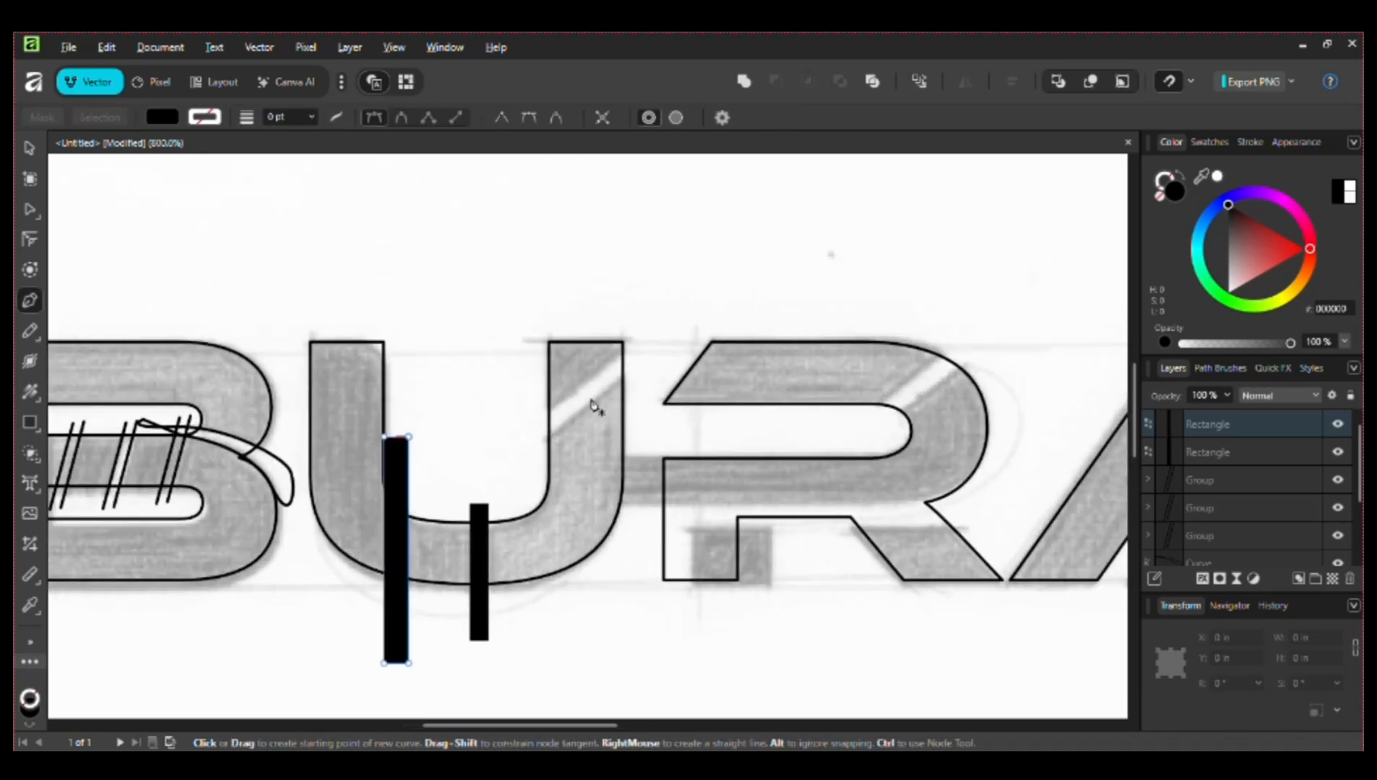
click(663, 329)
click(522, 437)
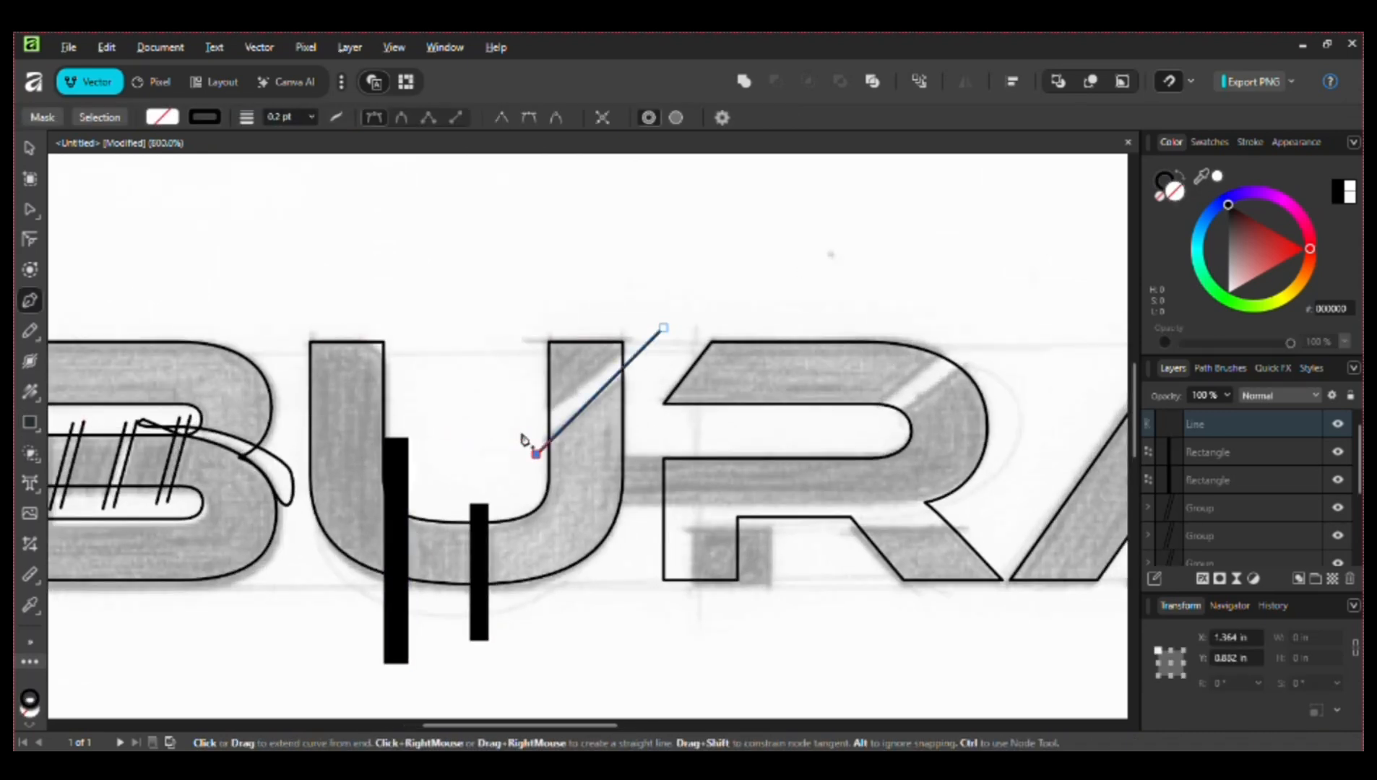
key(ctrl+z)
Step: Move the rightmost slanted line pair from the B onto the U's diagonal light stripe, rotated to -36° and sized about 0.056 × 0.144 in
key(v)
drag(180, 481, 448, 439)
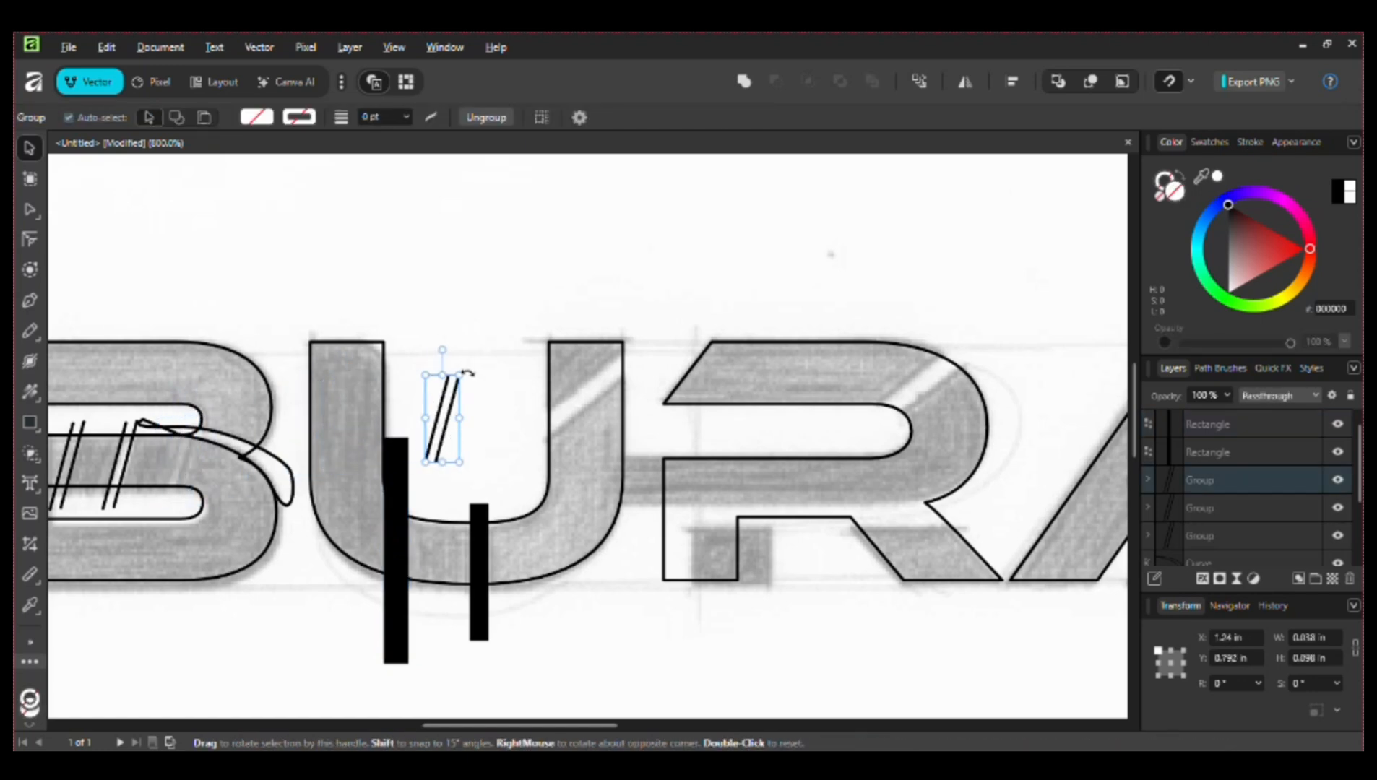
drag(442, 350, 484, 370)
drag(457, 421, 661, 356)
key(Left)
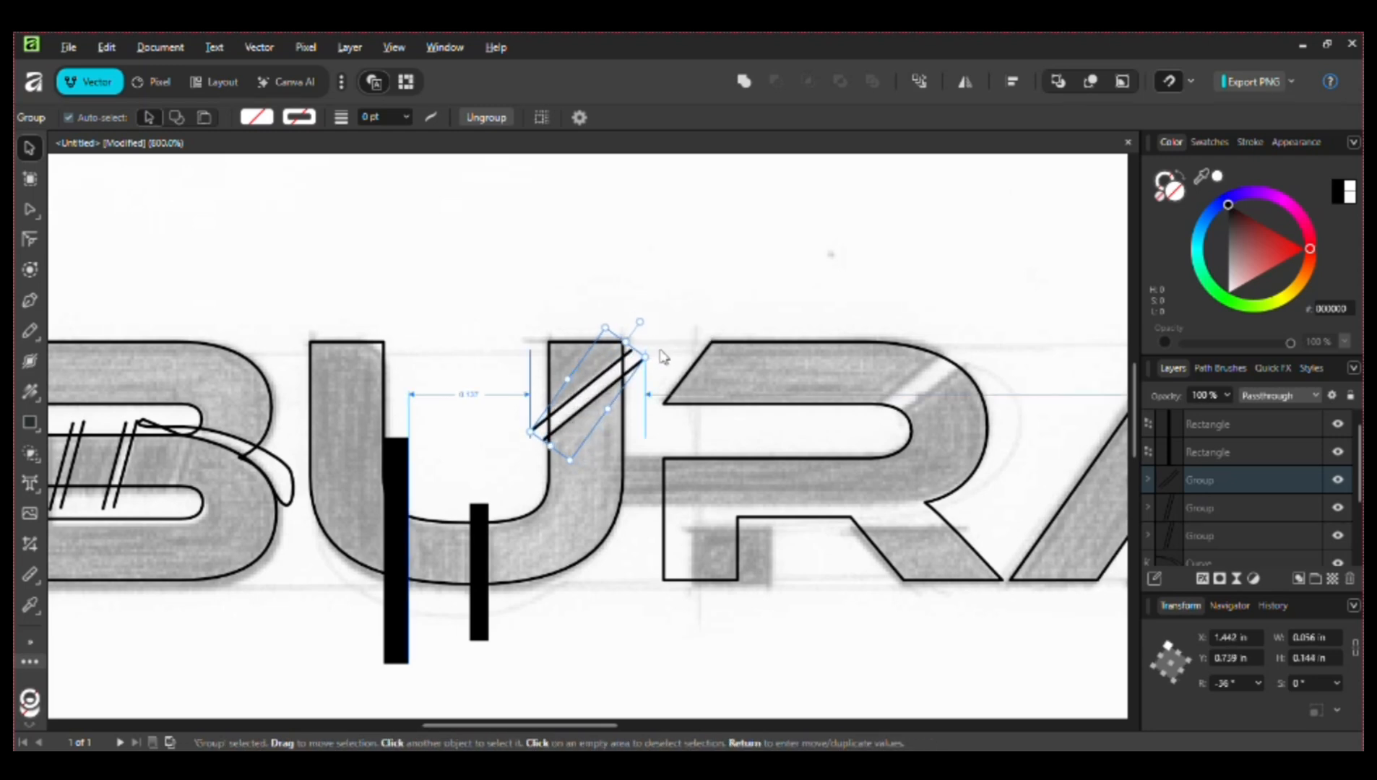
key(Up)
key(Left)
key(Right)
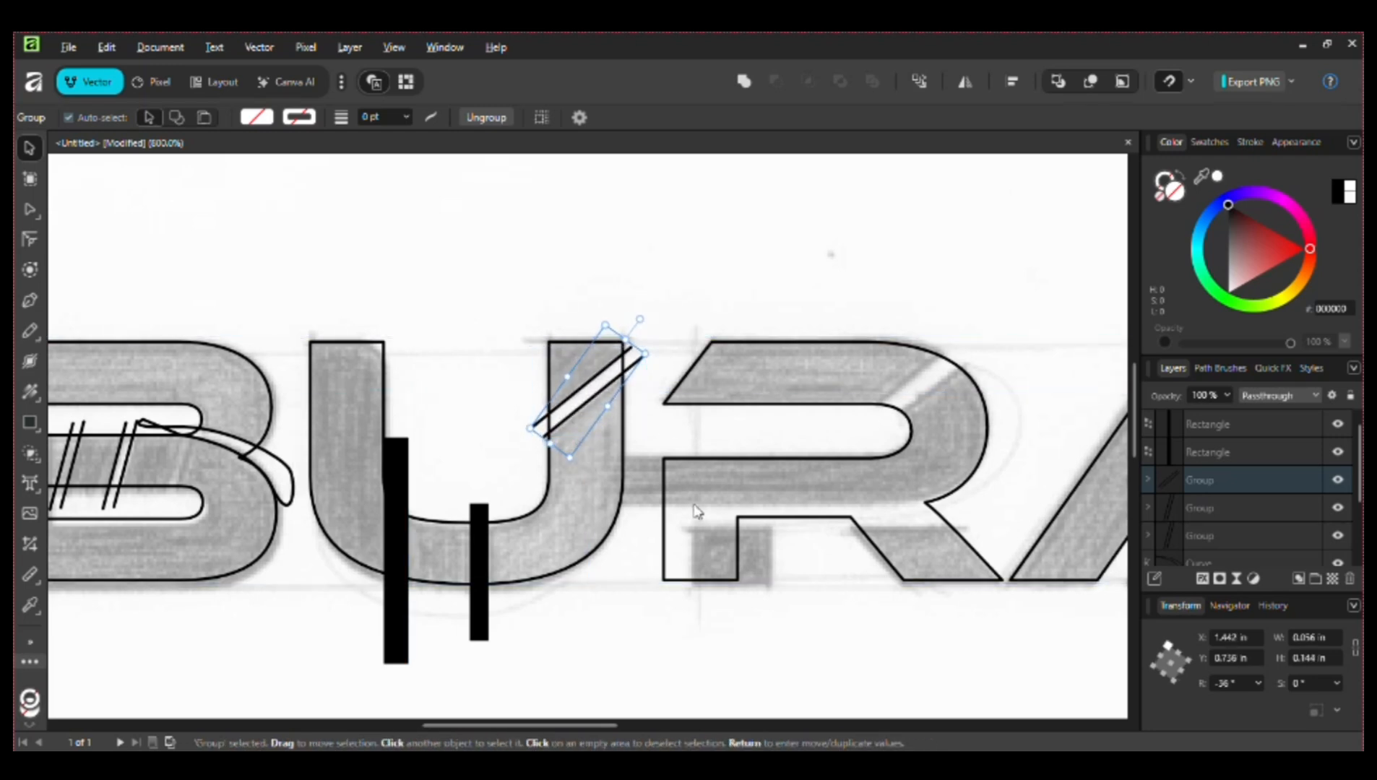
Step: Draw a long, thin black horizontal rectangle over the light gap across the lower part of the R
click(30, 425)
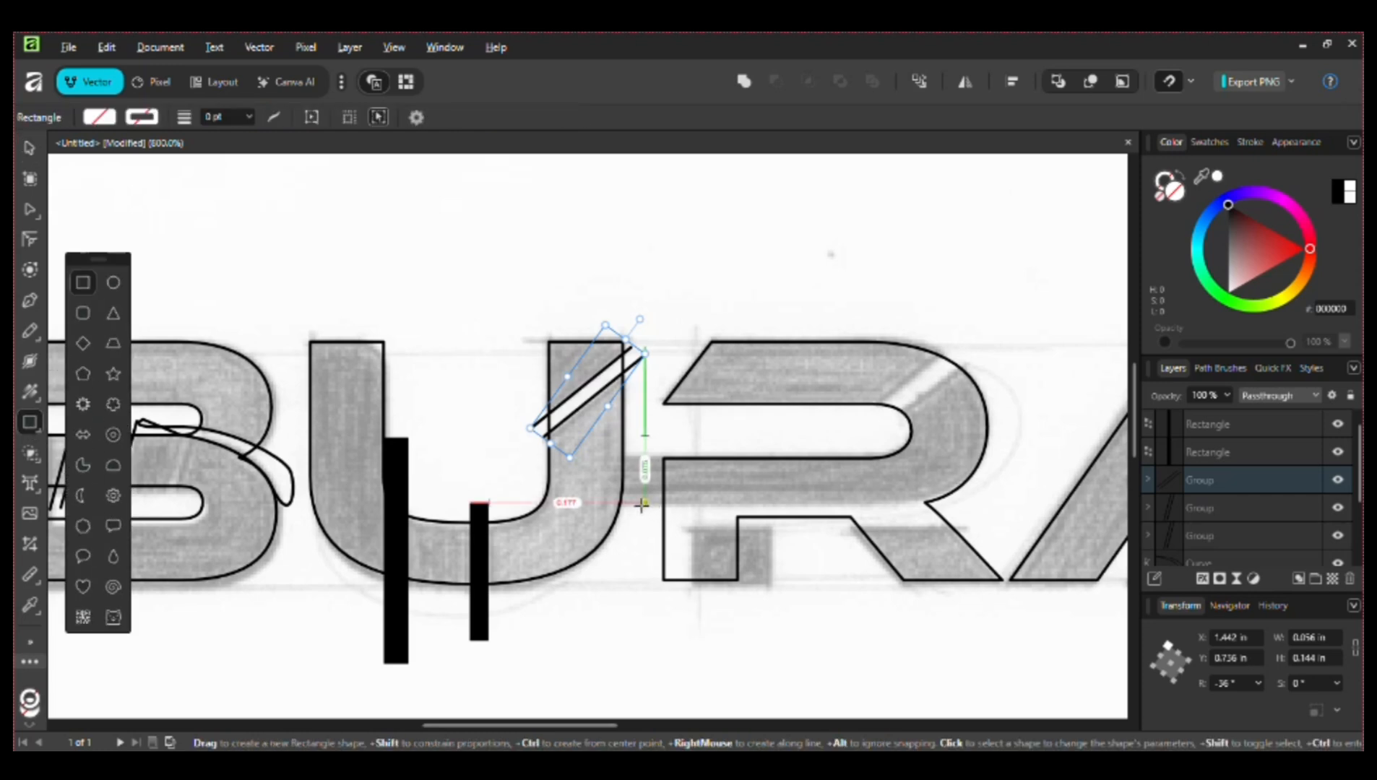
drag(641, 505, 971, 533)
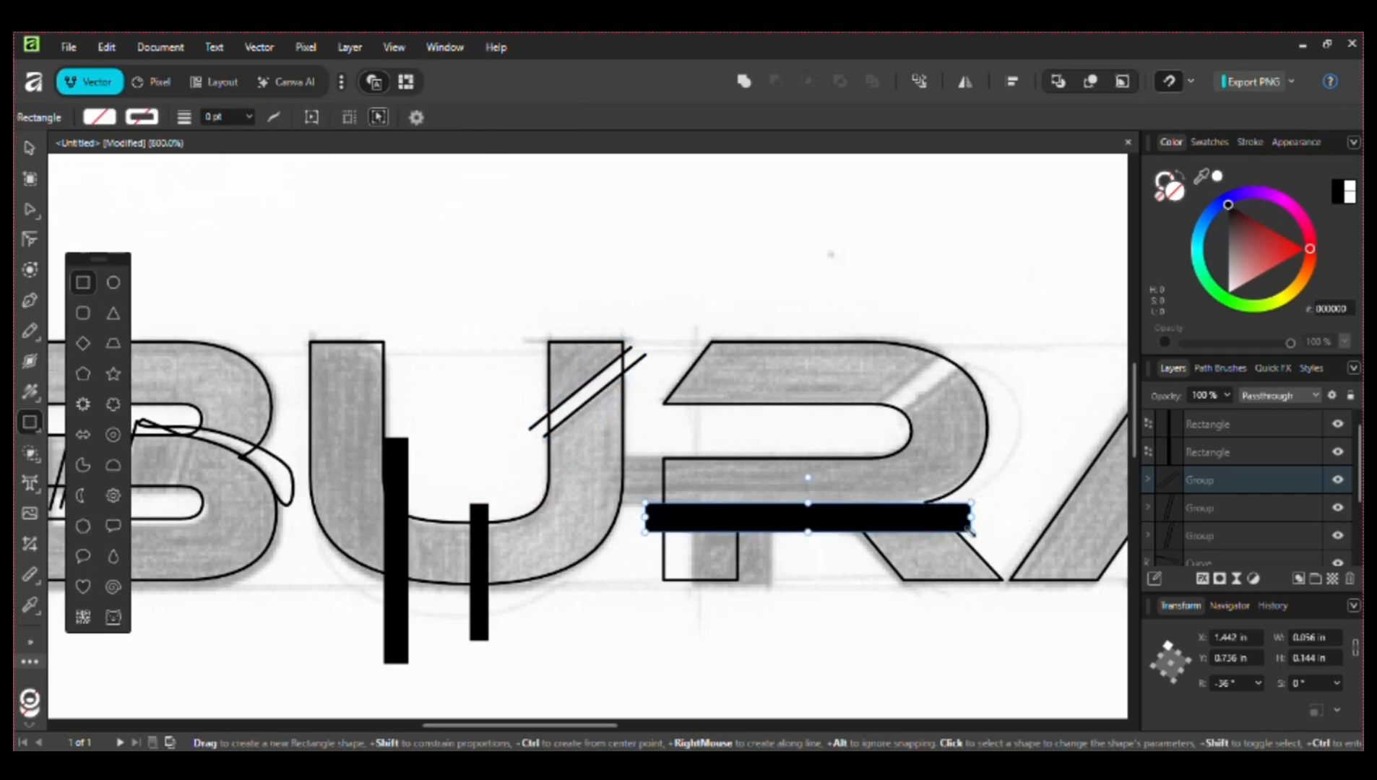
key(ctrl+0)
Step: Place a copy of the U's diagonal line pair over the light diagonal stripe in the R
key(z)
drag(466, 361, 705, 411)
key(v)
click(584, 416)
key(ctrl+z)
alt+drag(585, 408, 789, 411)
click(671, 333)
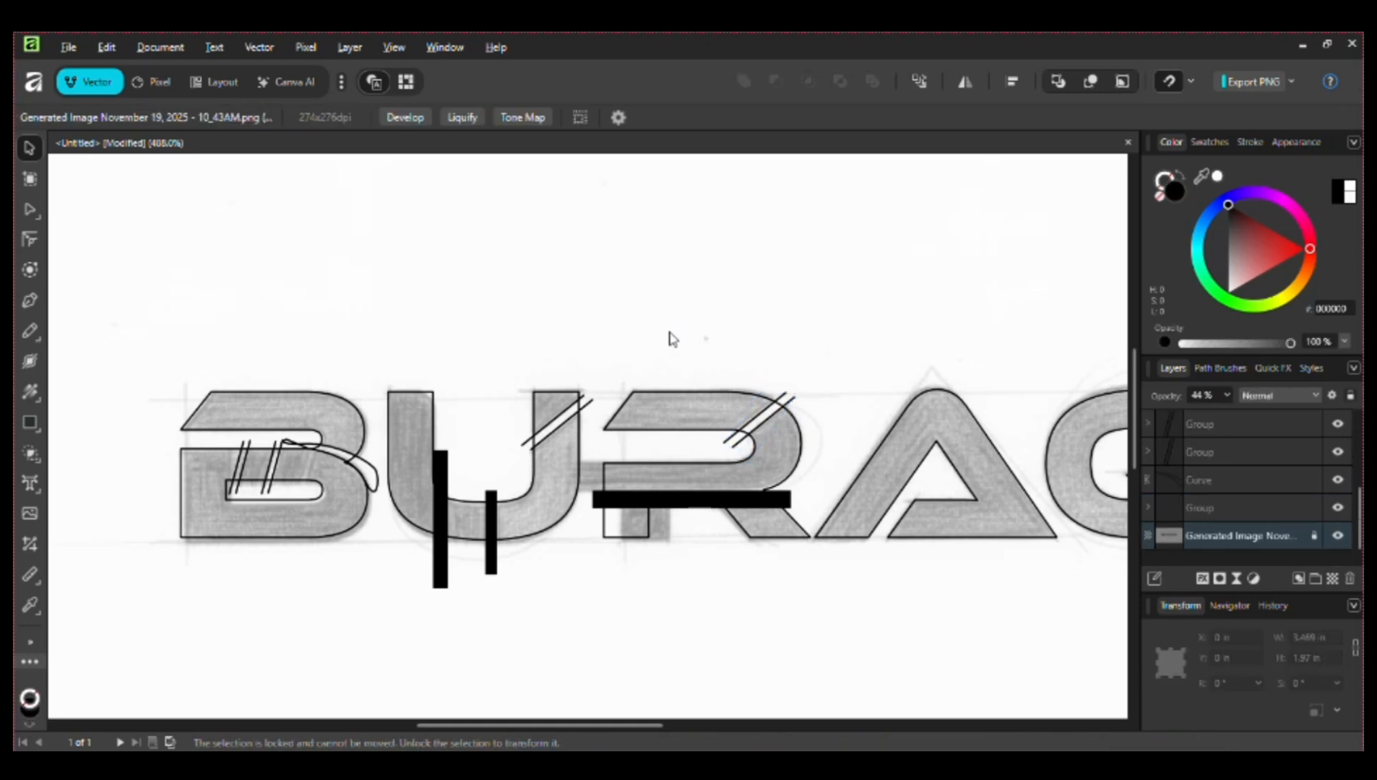
Step: Select all the letters and traced shapes and cut the slanted stripe areas out of the letters with Shape Builder
key(ctrl+0)
drag(276, 314, 874, 488)
key(z)
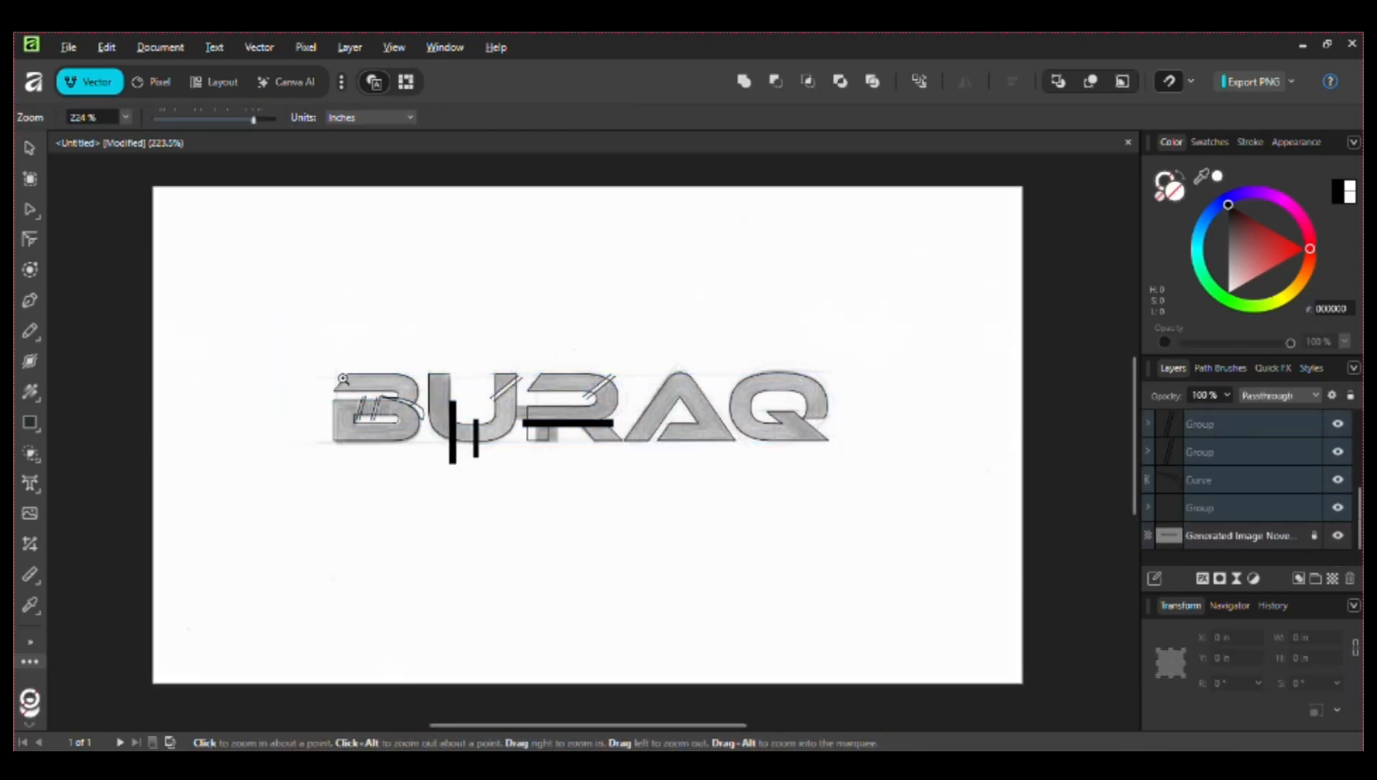
drag(341, 376, 627, 583)
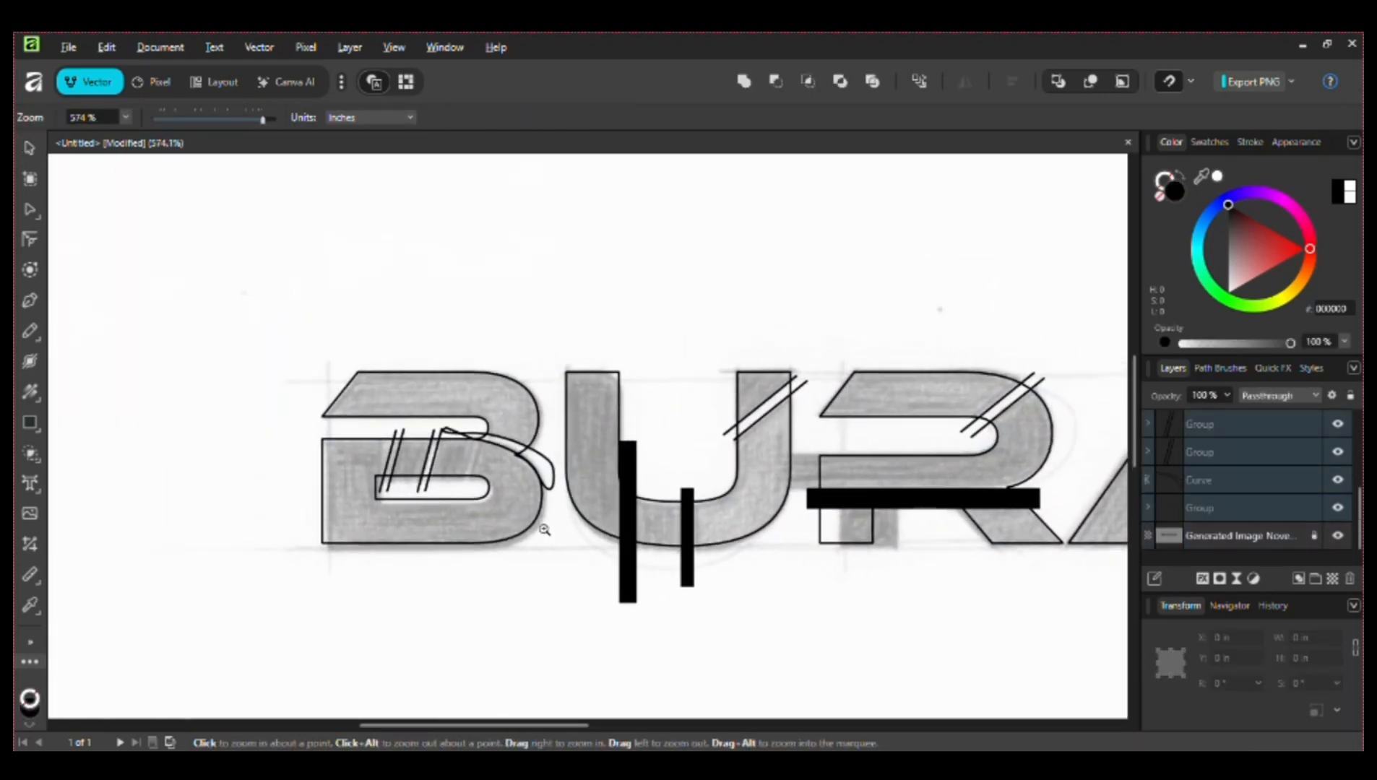
key(v)
click(30, 455)
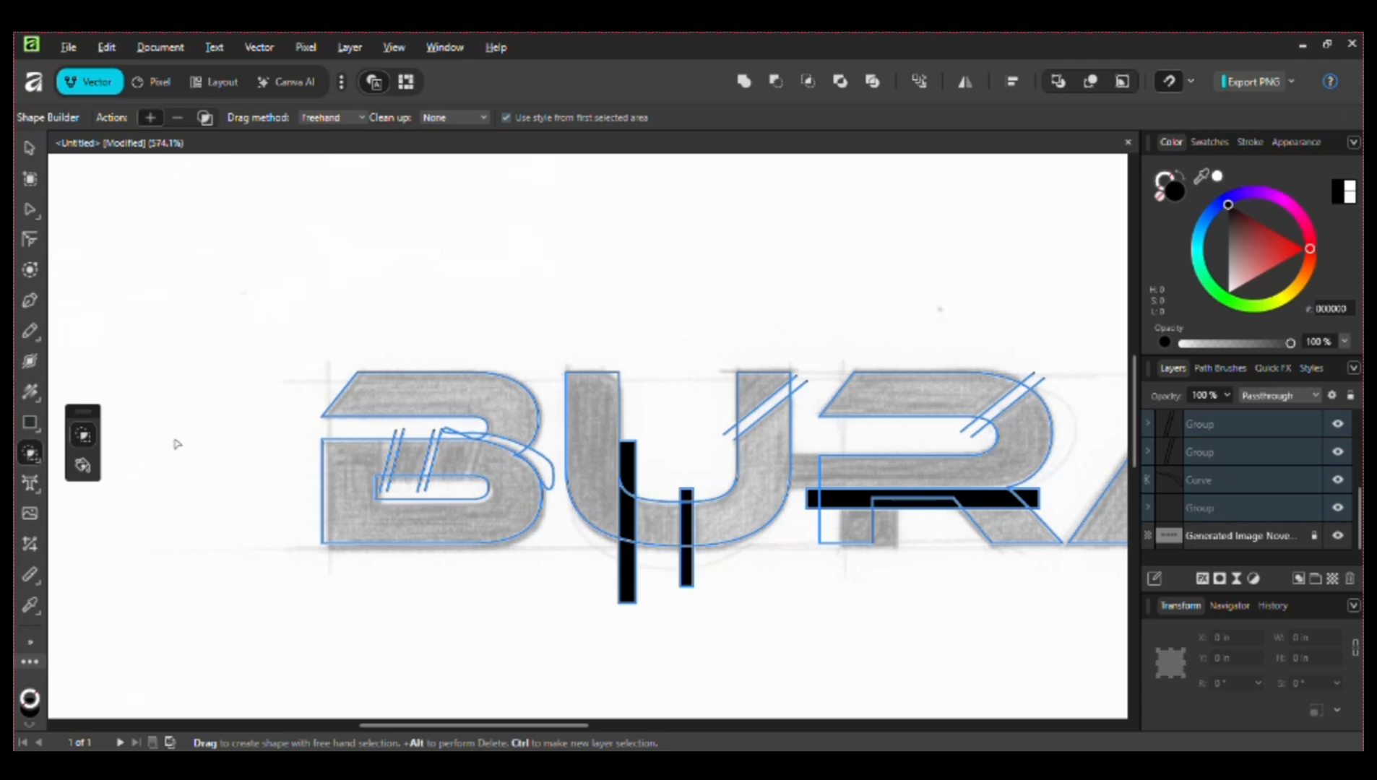
drag(399, 441, 390, 488)
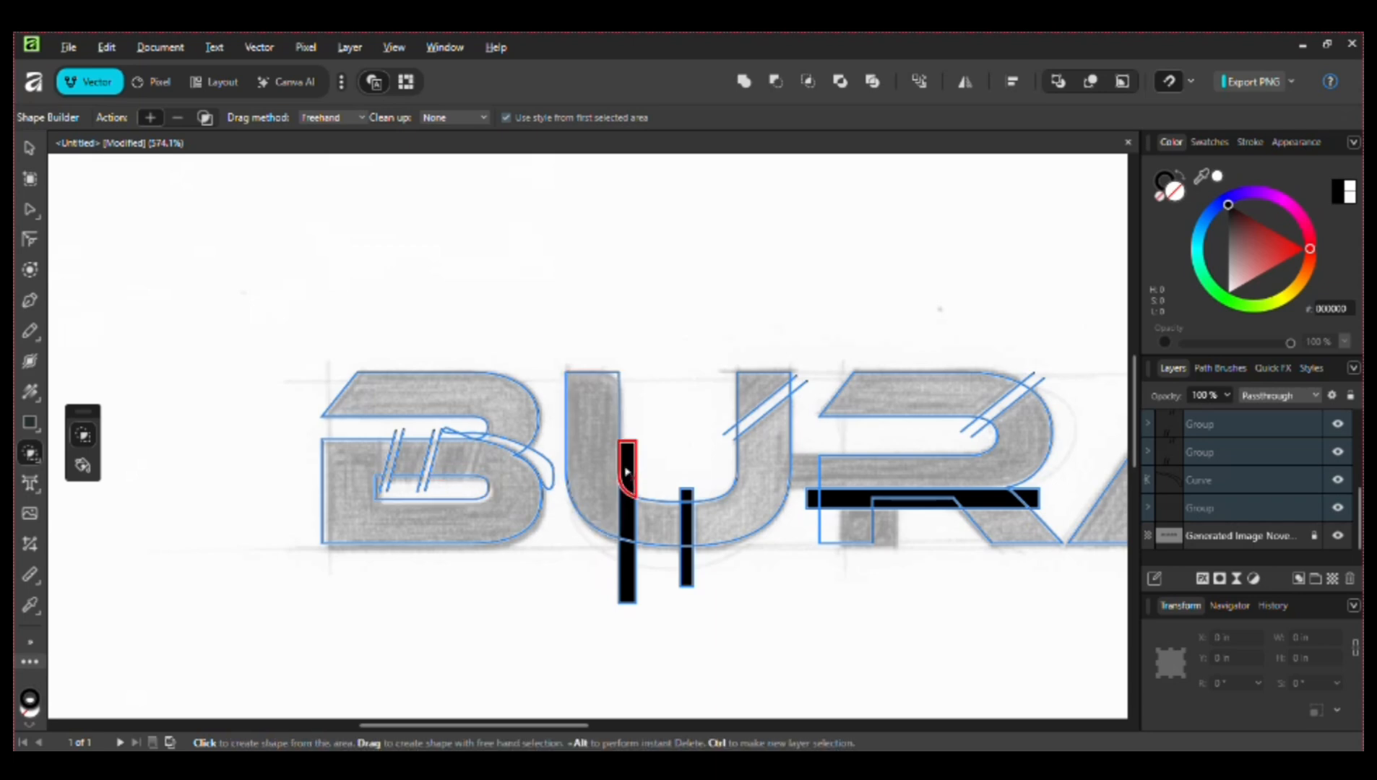
Step: Cut the two upright rectangles out of the U and the horizontal rectangle out of the R with Shape Builder
drag(630, 463, 625, 589)
drag(690, 508, 691, 581)
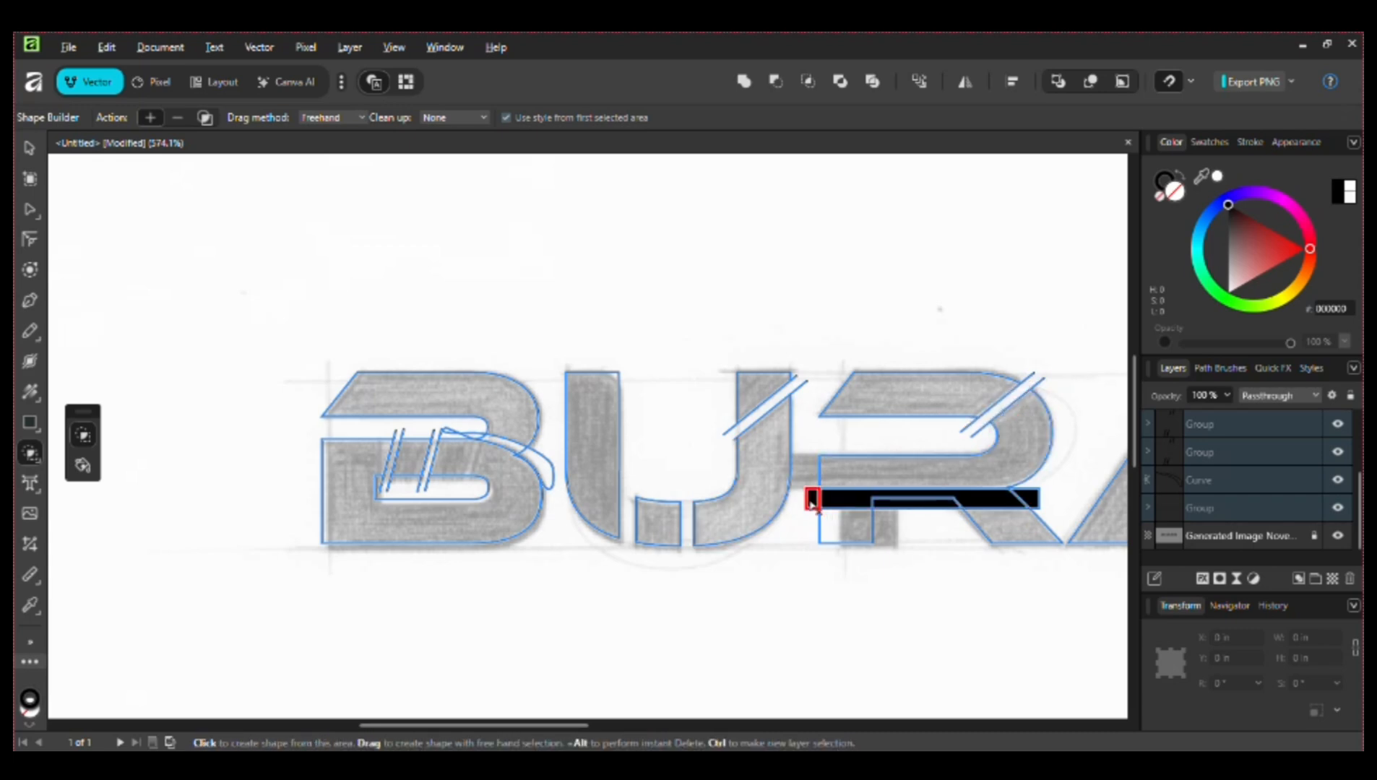
drag(813, 499, 894, 509)
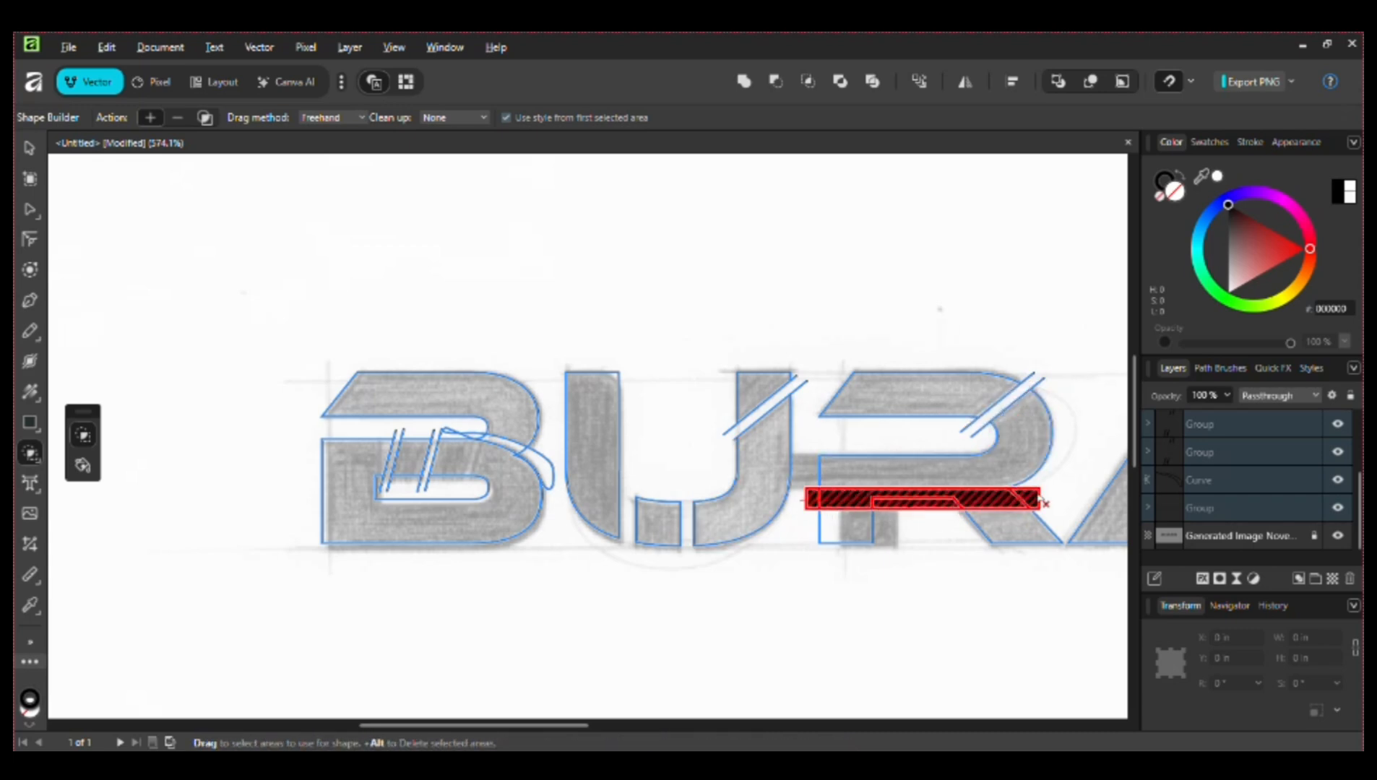
drag(1039, 497, 1041, 498)
key(ctrl+0)
key(v)
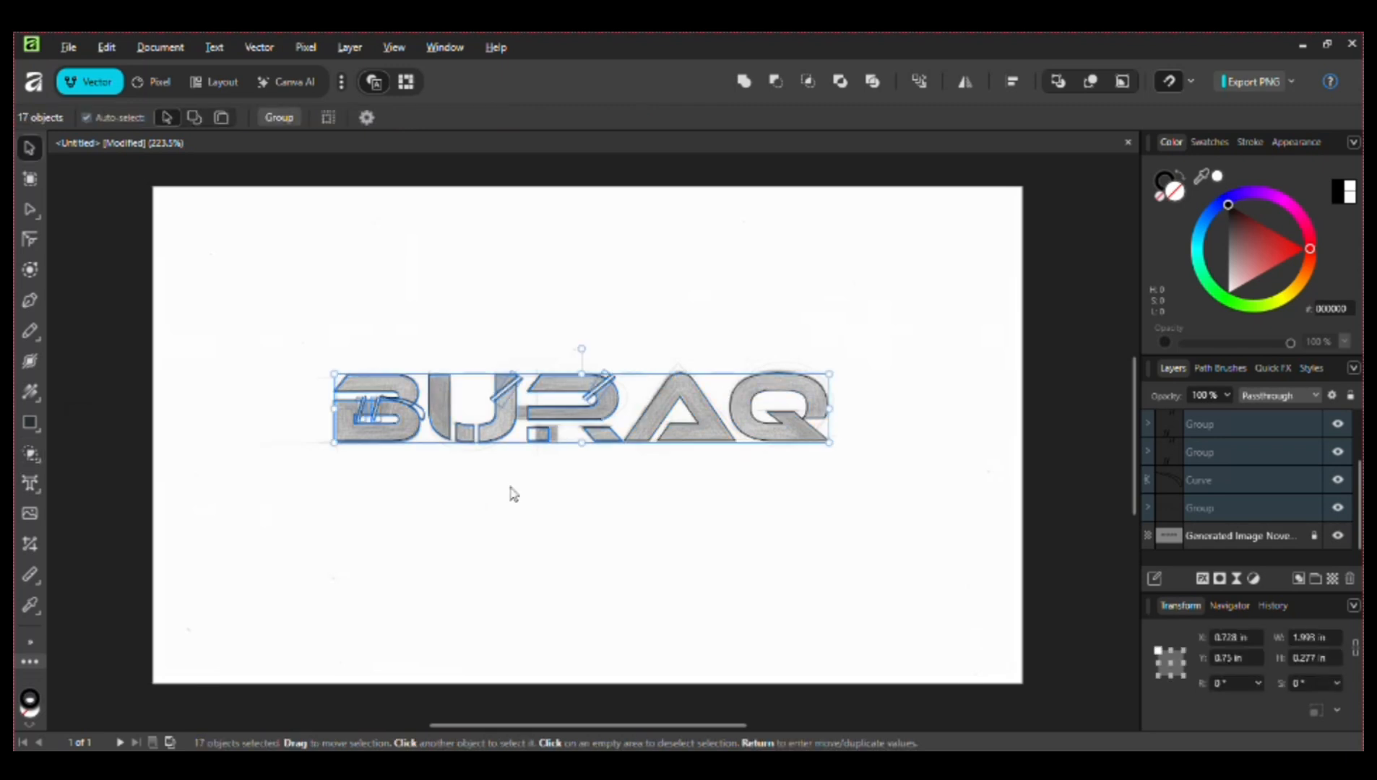
Step: Fill the curved shape on the B with red (D33131)
click(426, 480)
click(423, 425)
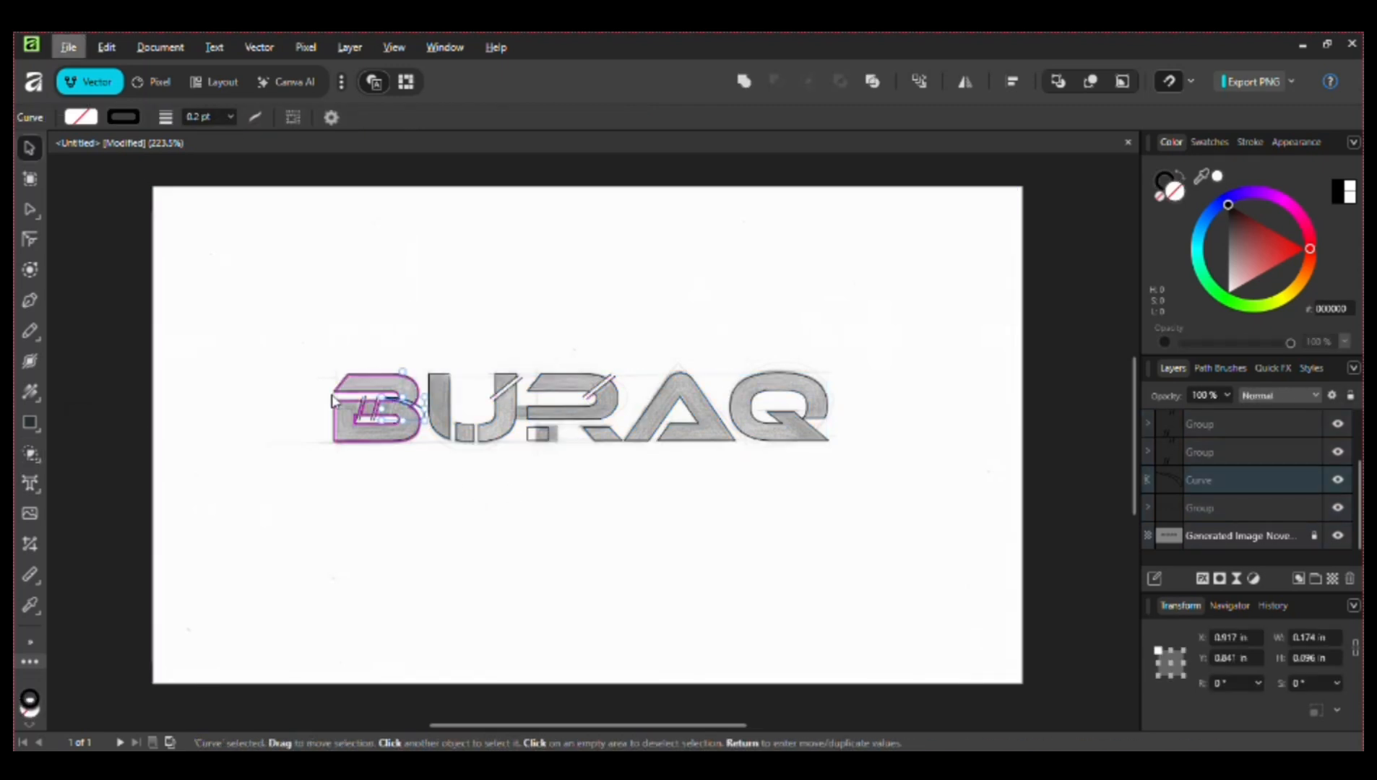
click(1276, 250)
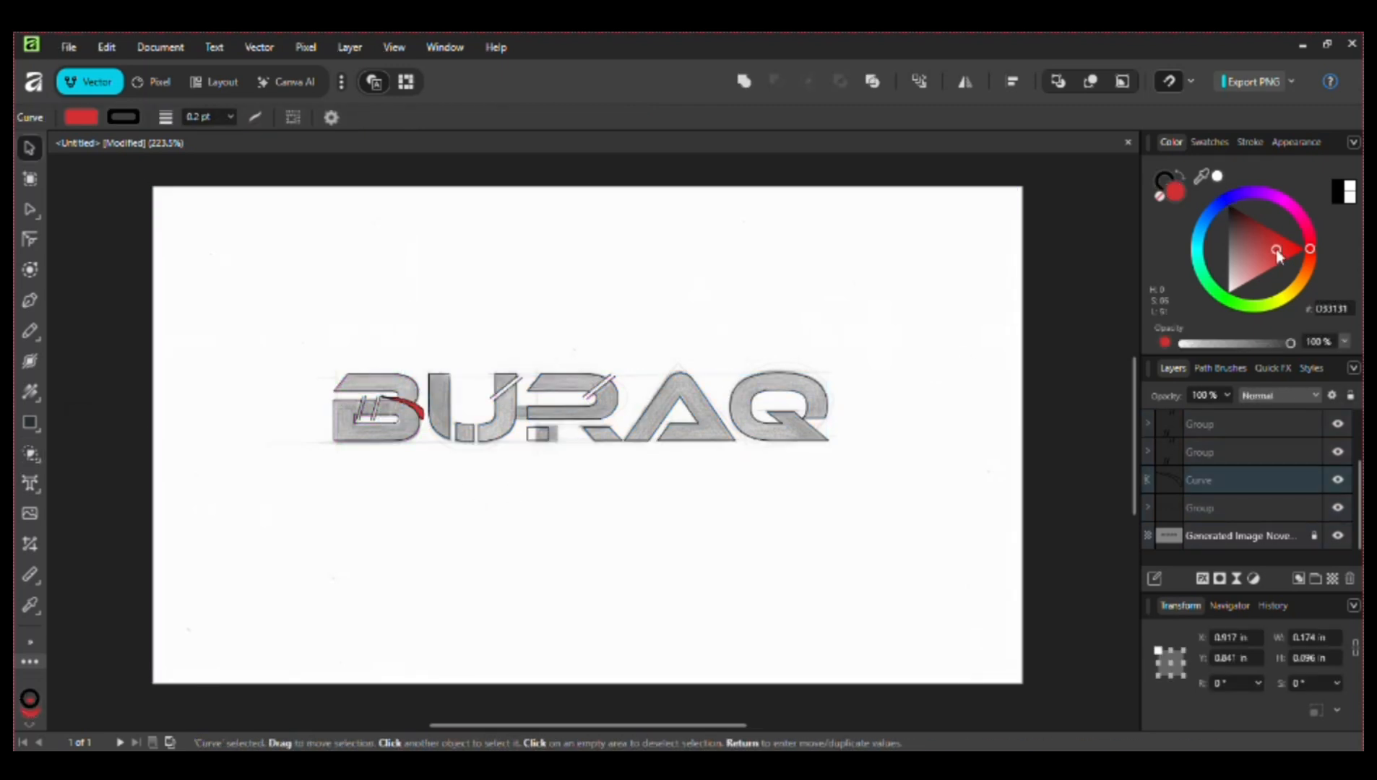
Step: Fill all the letters and traced shapes with the dark brown 2C1818
drag(238, 300, 920, 483)
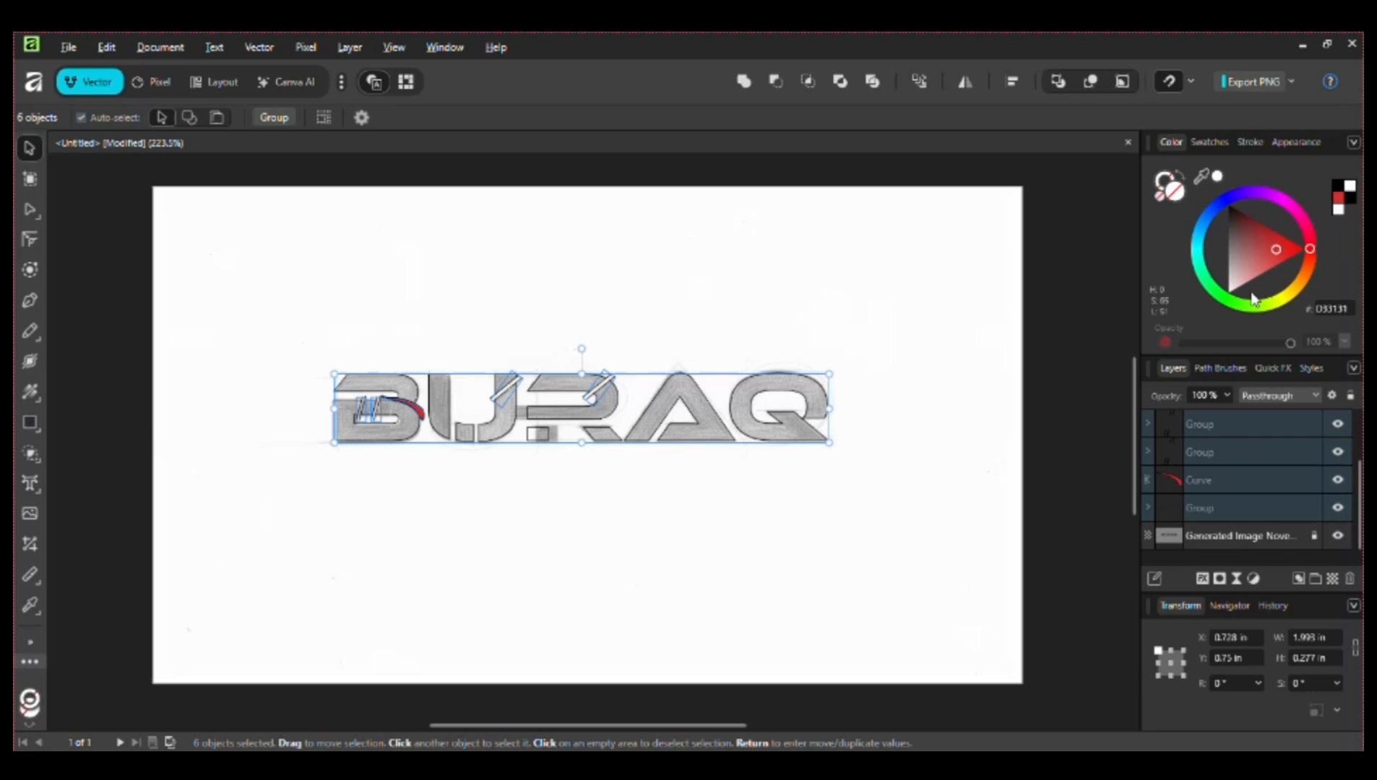
click(1235, 216)
Step: Delete the two leftover slanted line pairs on the B
key(z)
drag(393, 491, 573, 513)
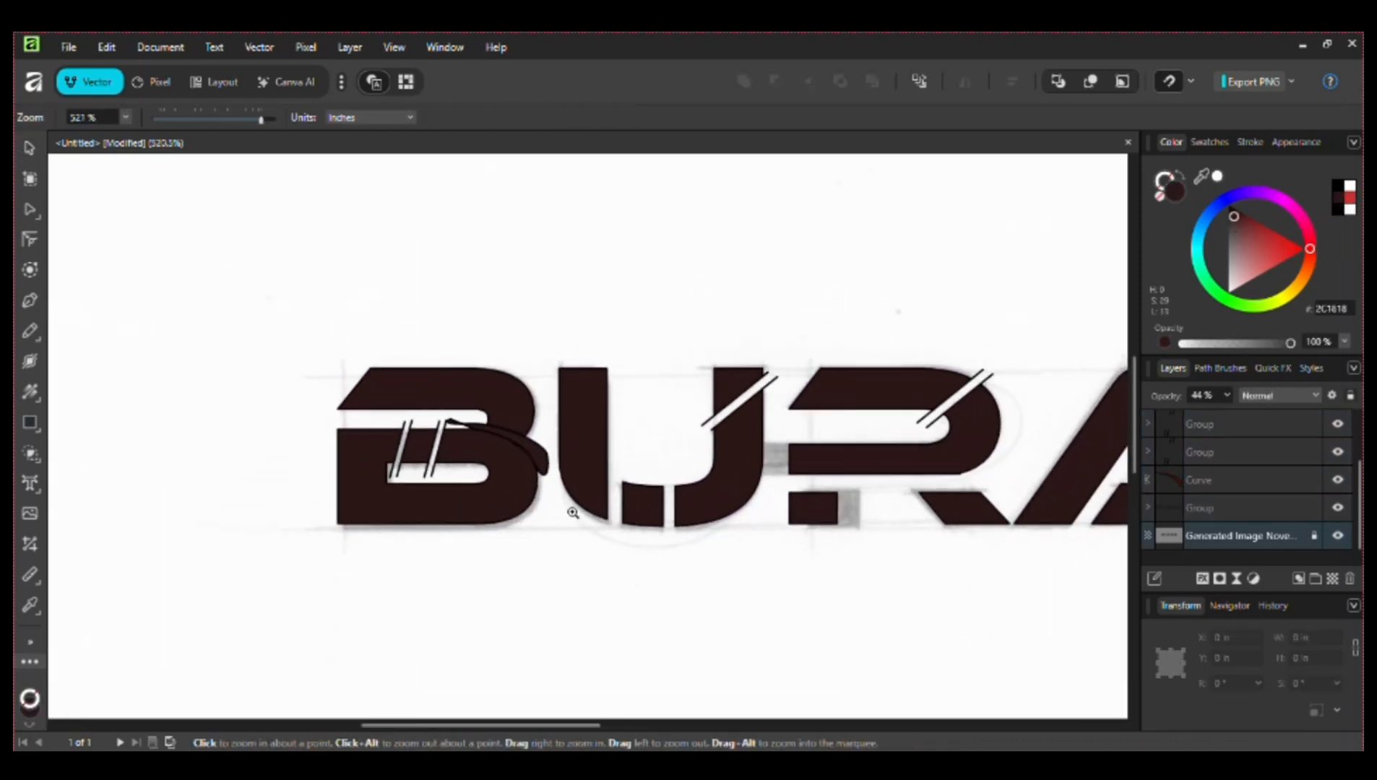
key(v)
click(436, 470)
shift+click(396, 476)
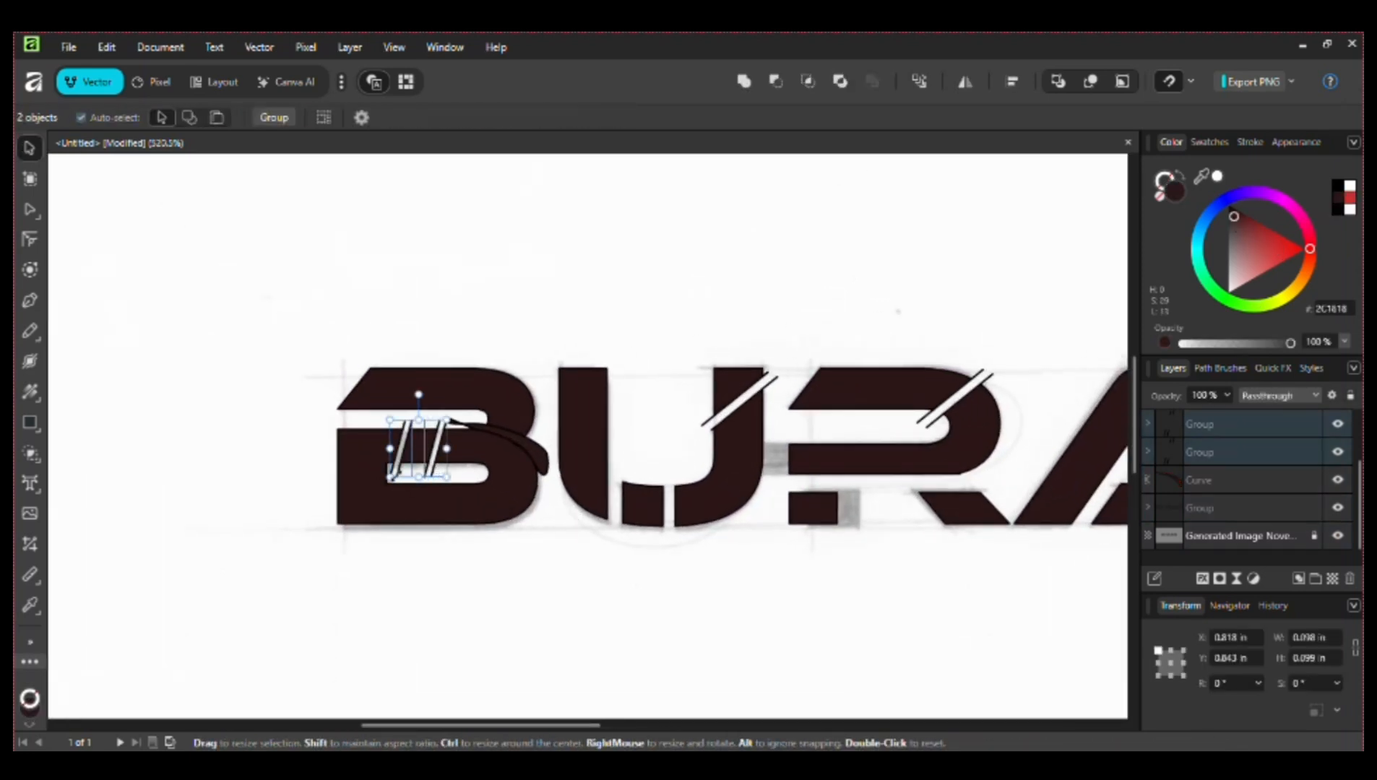
key(Delete)
Step: Cut the curved shape out of the B with Shape Builder and remove its leftover tip
shift+click(534, 412)
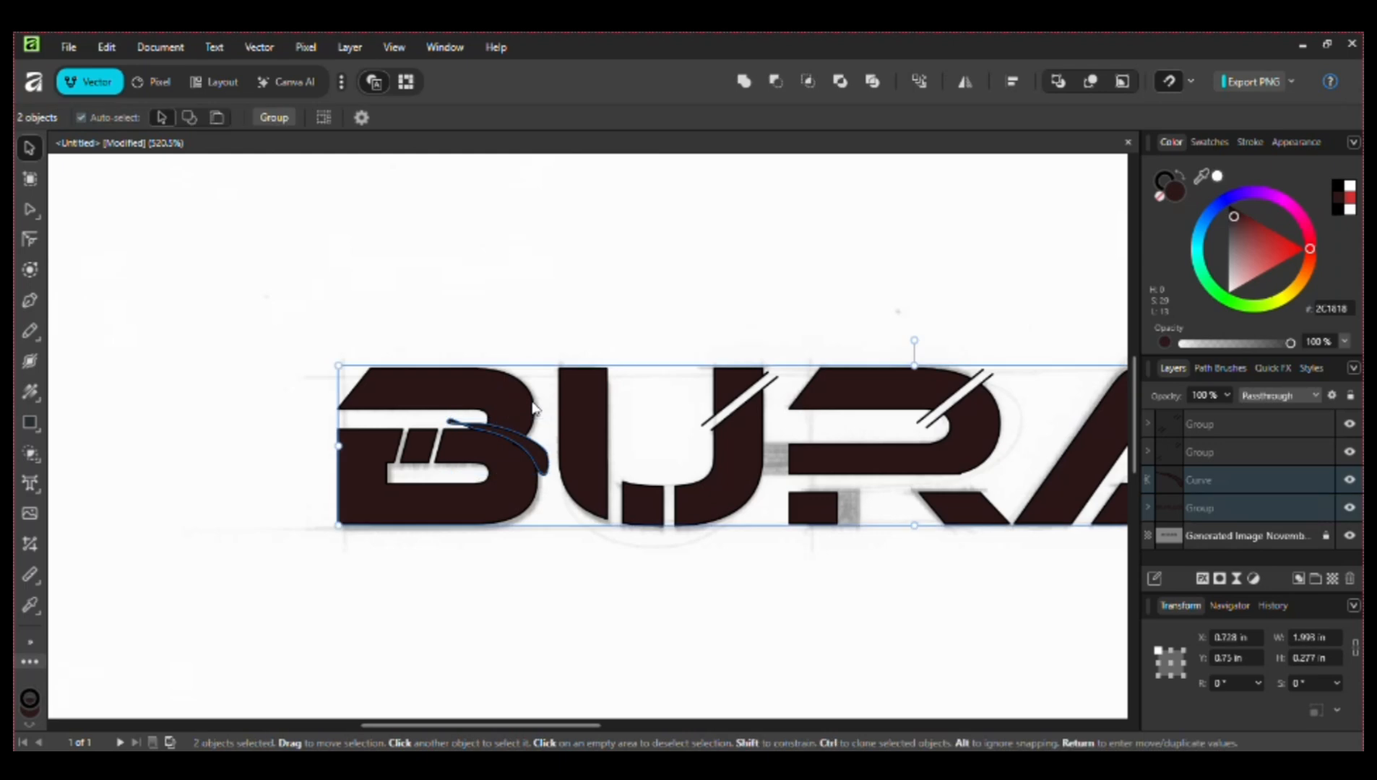
click(31, 455)
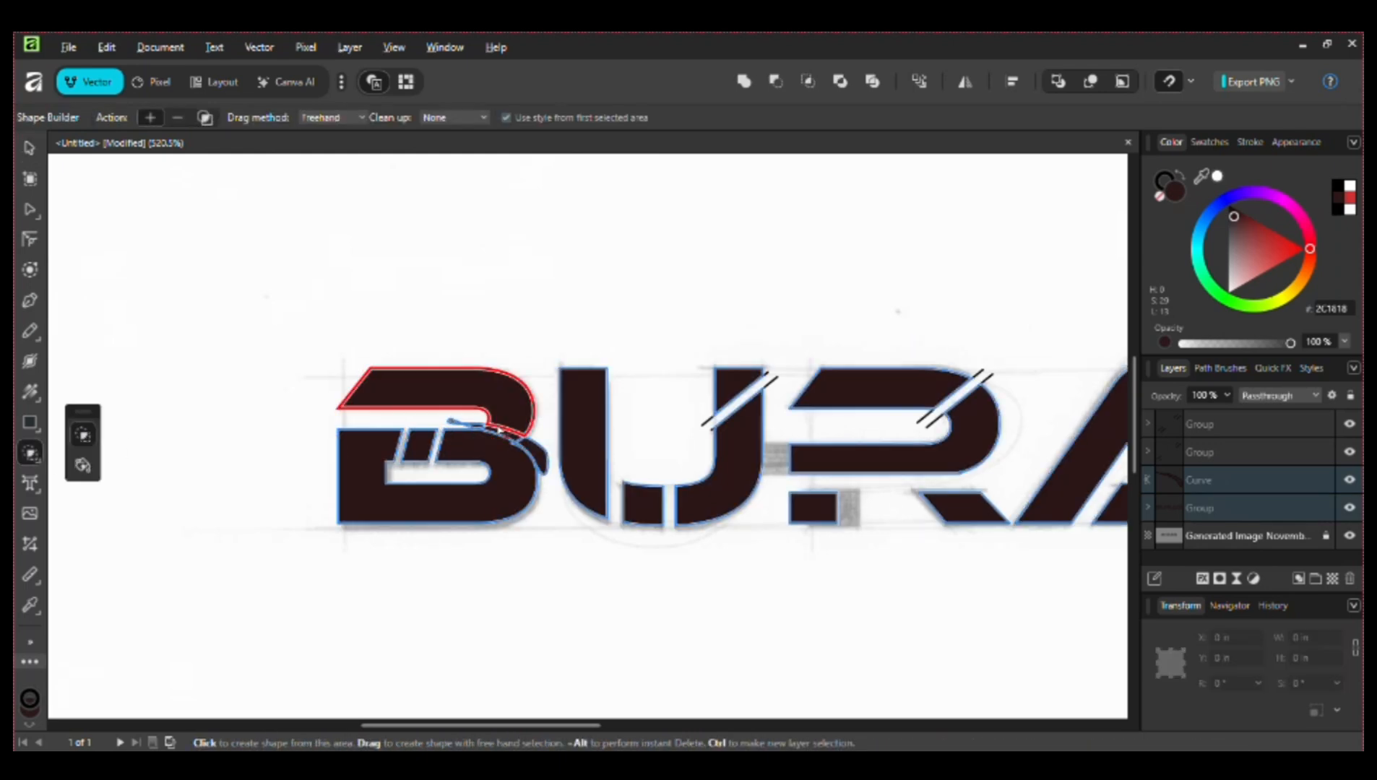
drag(499, 432, 543, 462)
alt+click(474, 426)
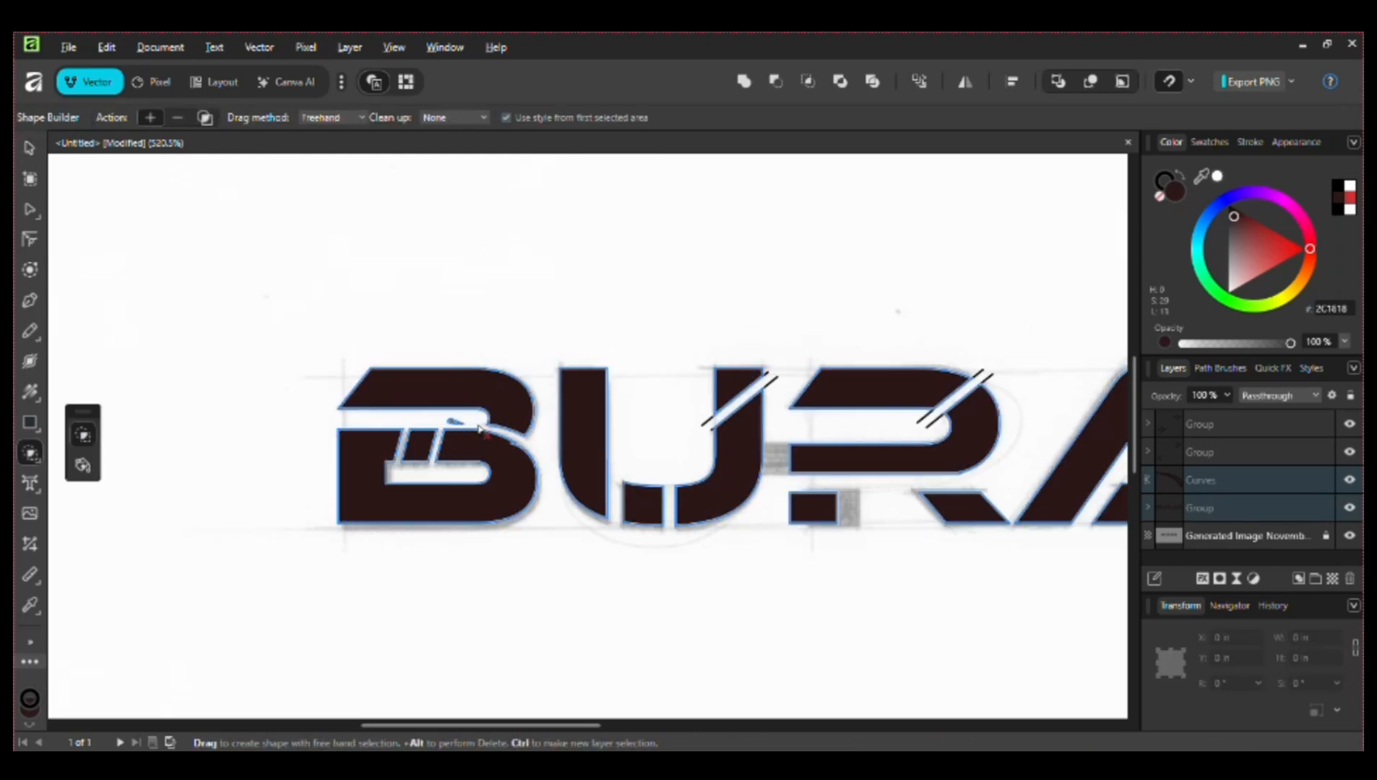
drag(448, 418, 455, 428)
key(v)
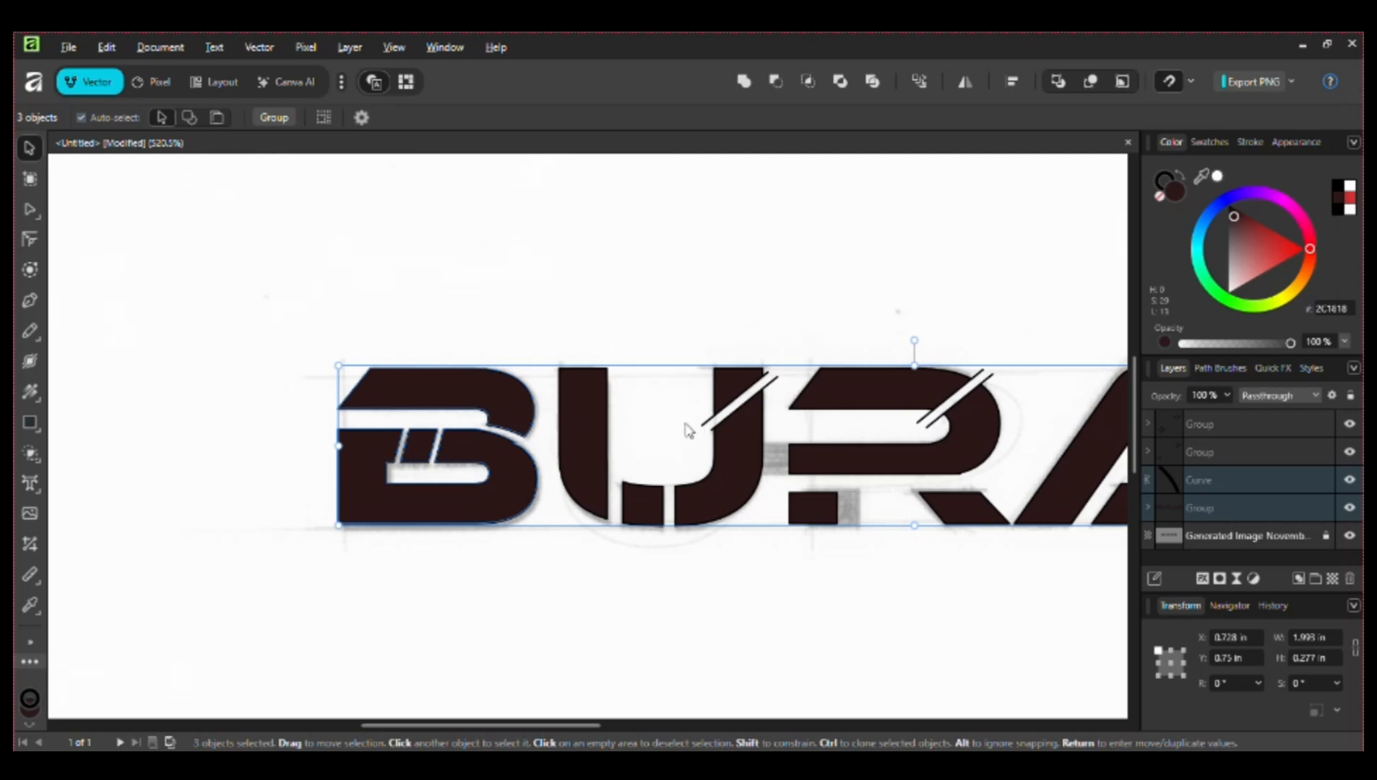
Step: Delete the leftover diagonal line pairs on the U and the R
click(705, 425)
key(Delete)
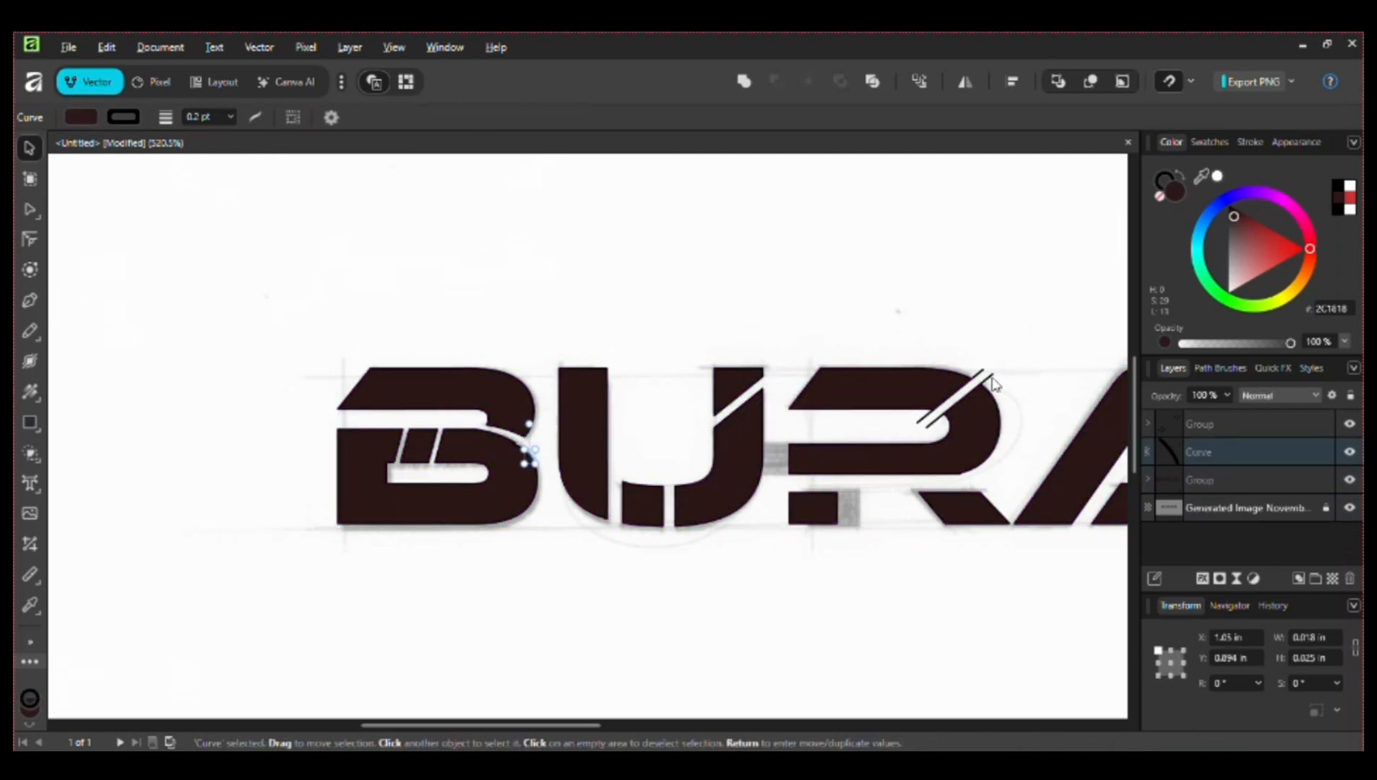
click(939, 410)
key(Delete)
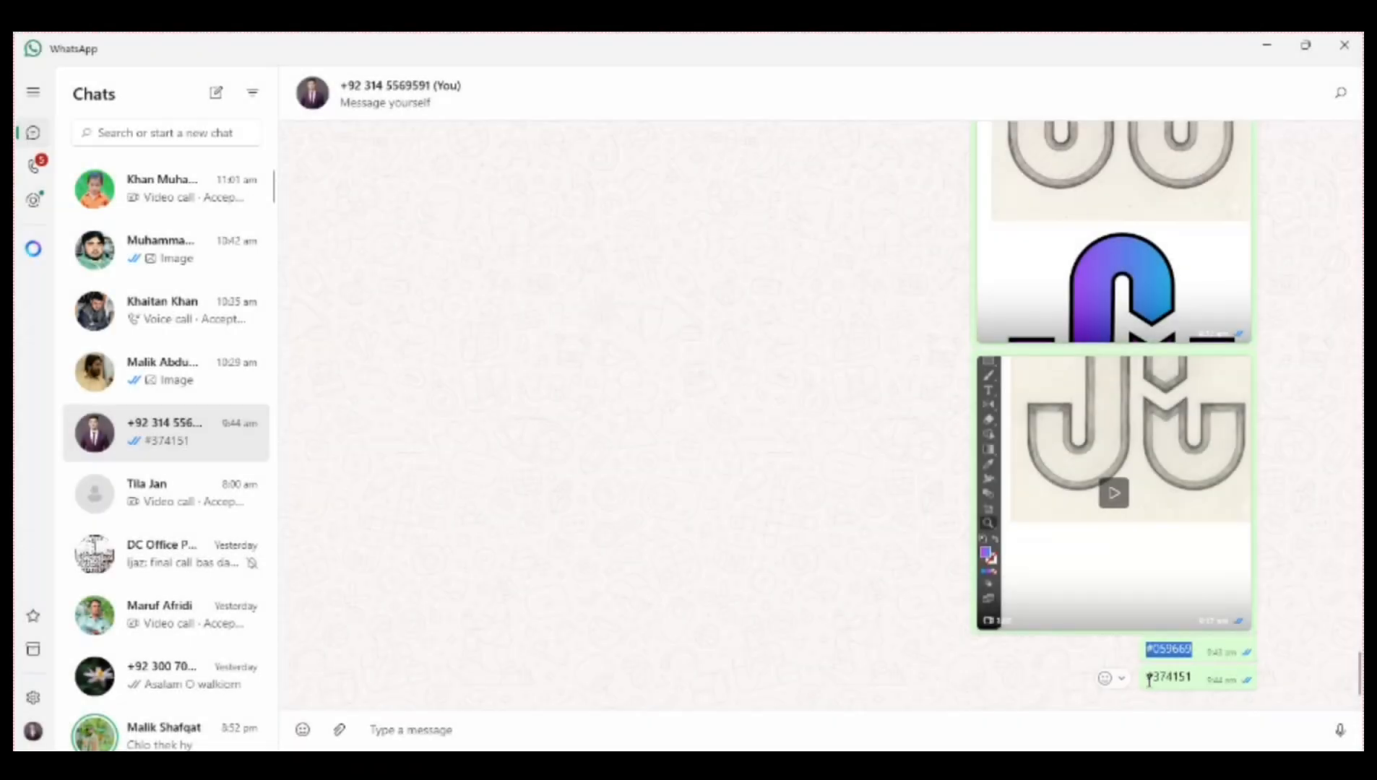
Step: Copy the color code #374151 from the WhatsApp self-chat and return to Affinity
drag(1149, 680, 1206, 687)
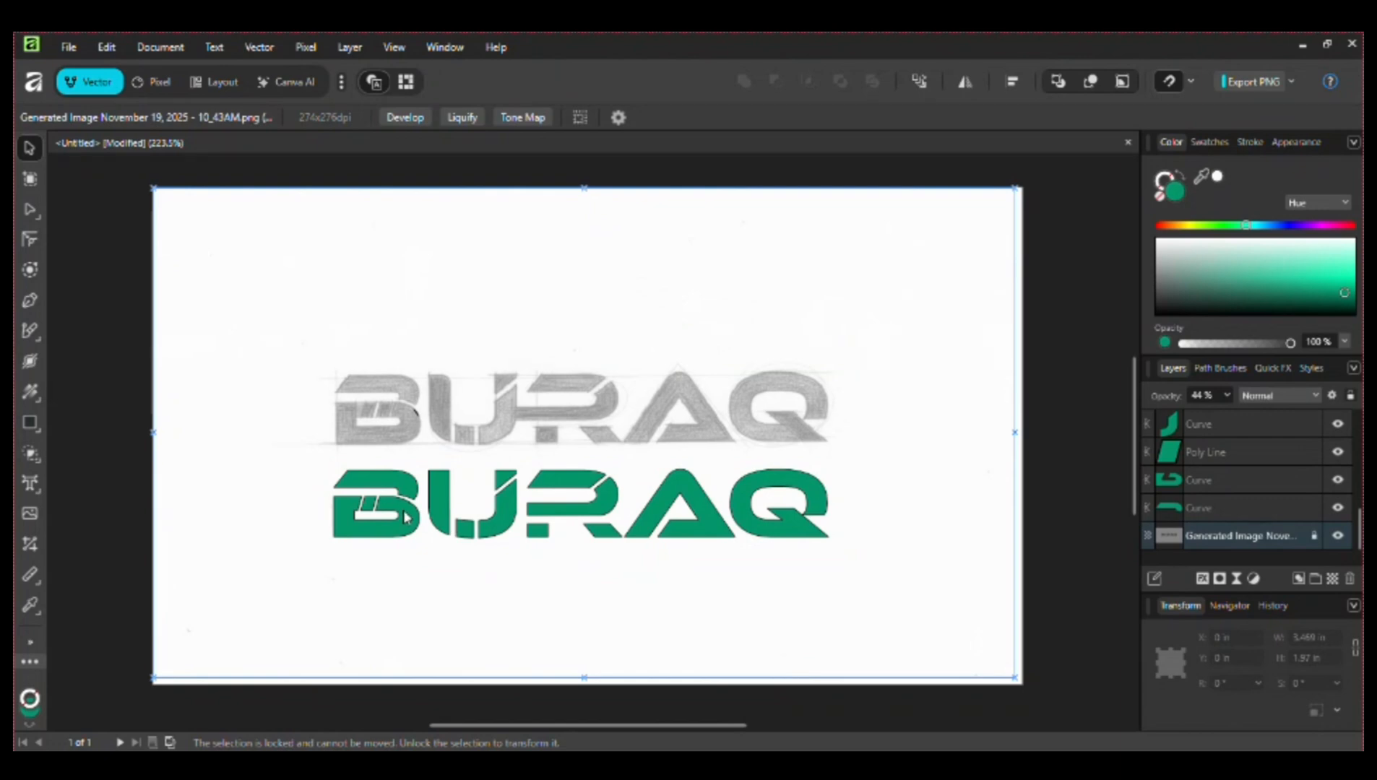
Step: Delete the two surplus nodes at the notch on the upper outer curve of the B's lower part
key(z)
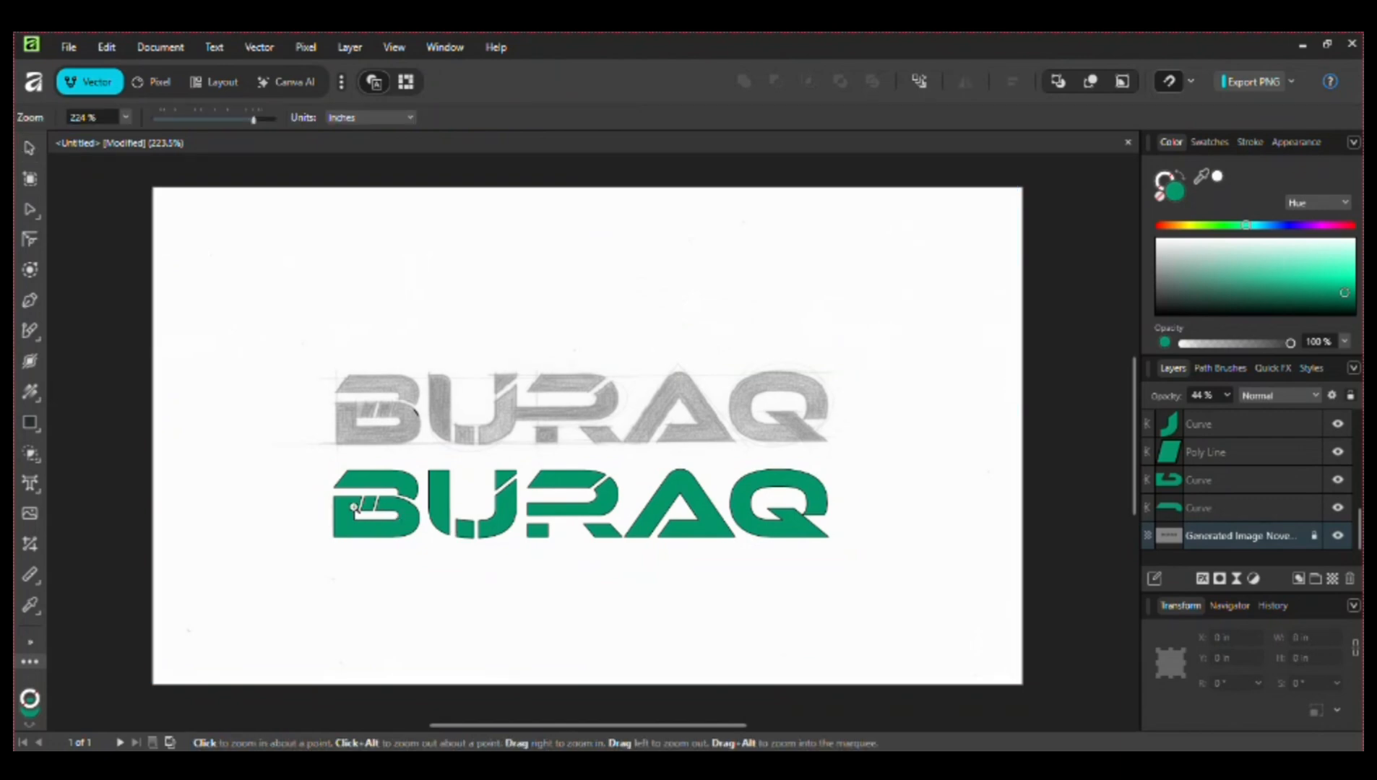
click(357, 512)
click(355, 510)
click(354, 507)
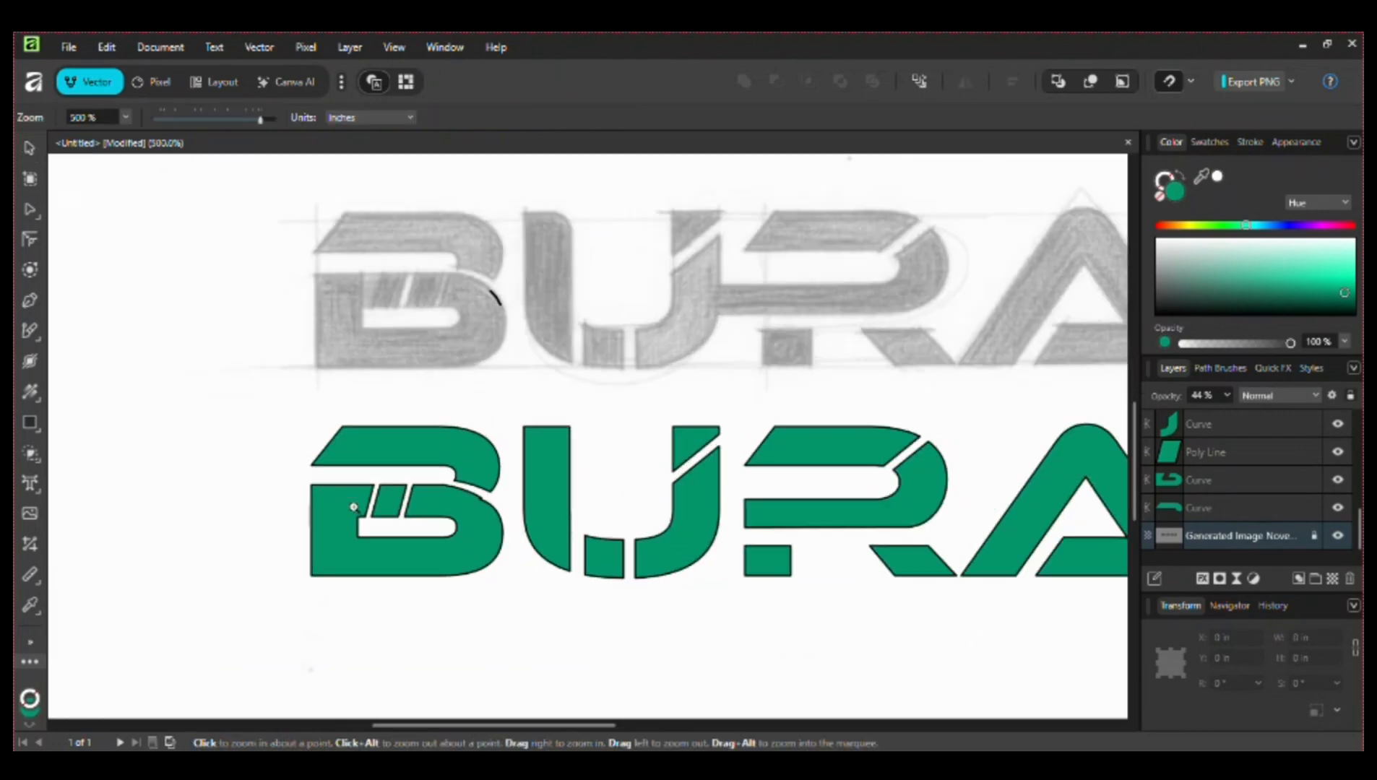
click(451, 503)
click(459, 505)
click(463, 506)
click(466, 506)
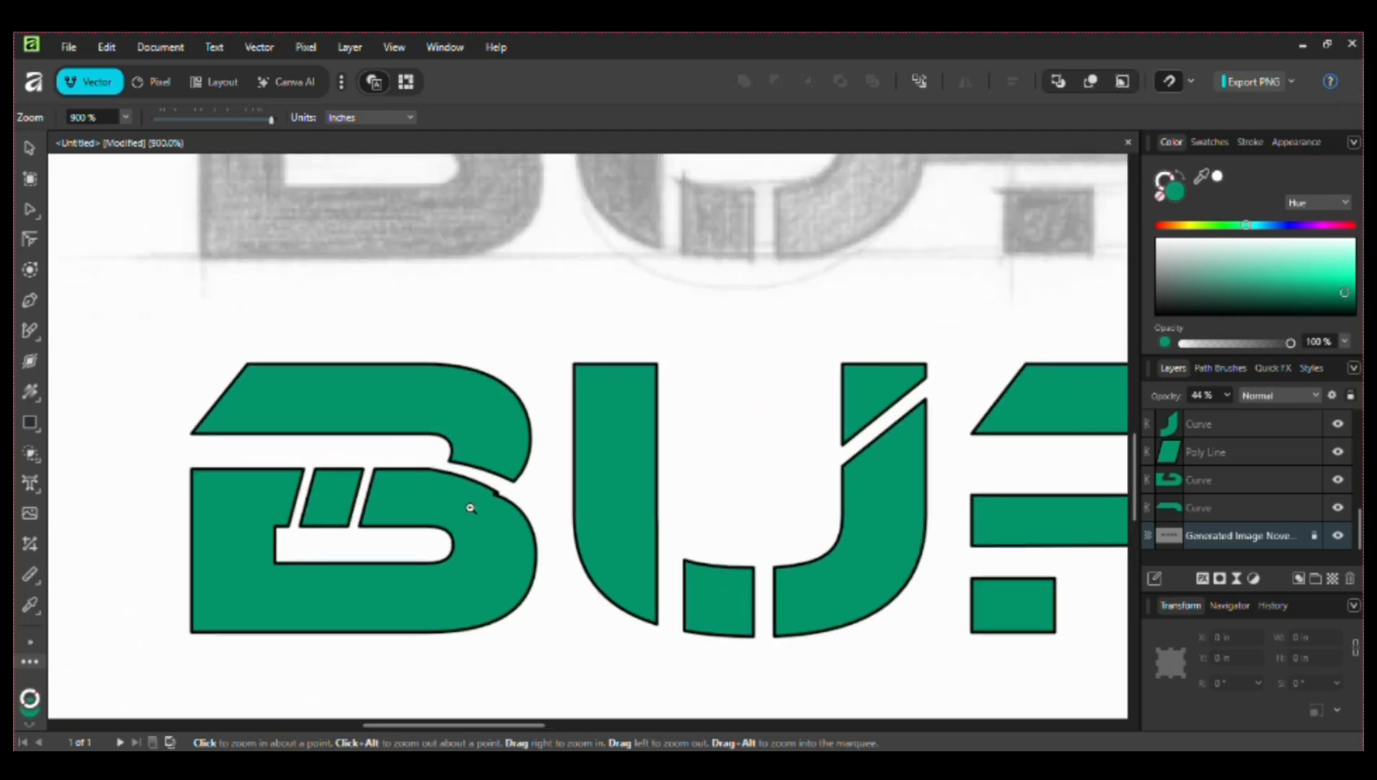
key(a)
click(474, 507)
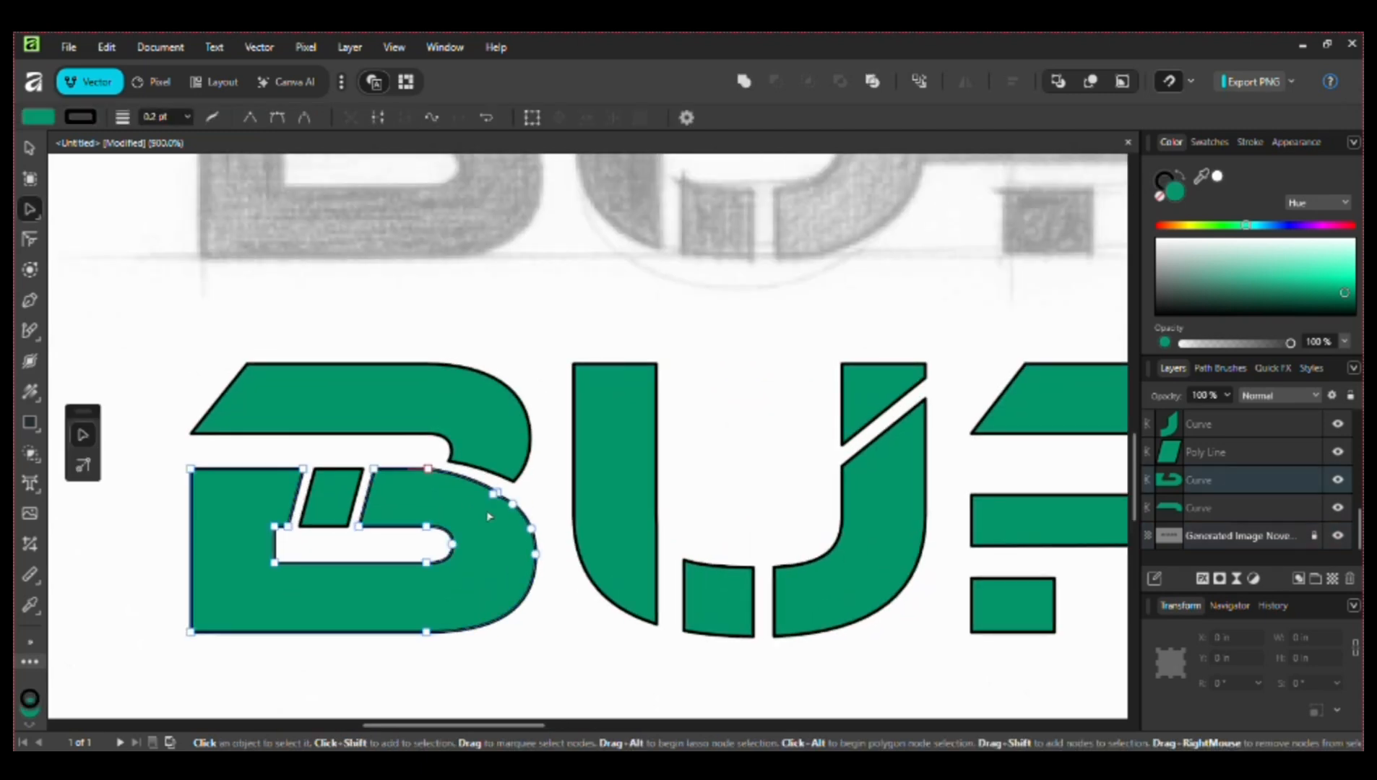
click(499, 493)
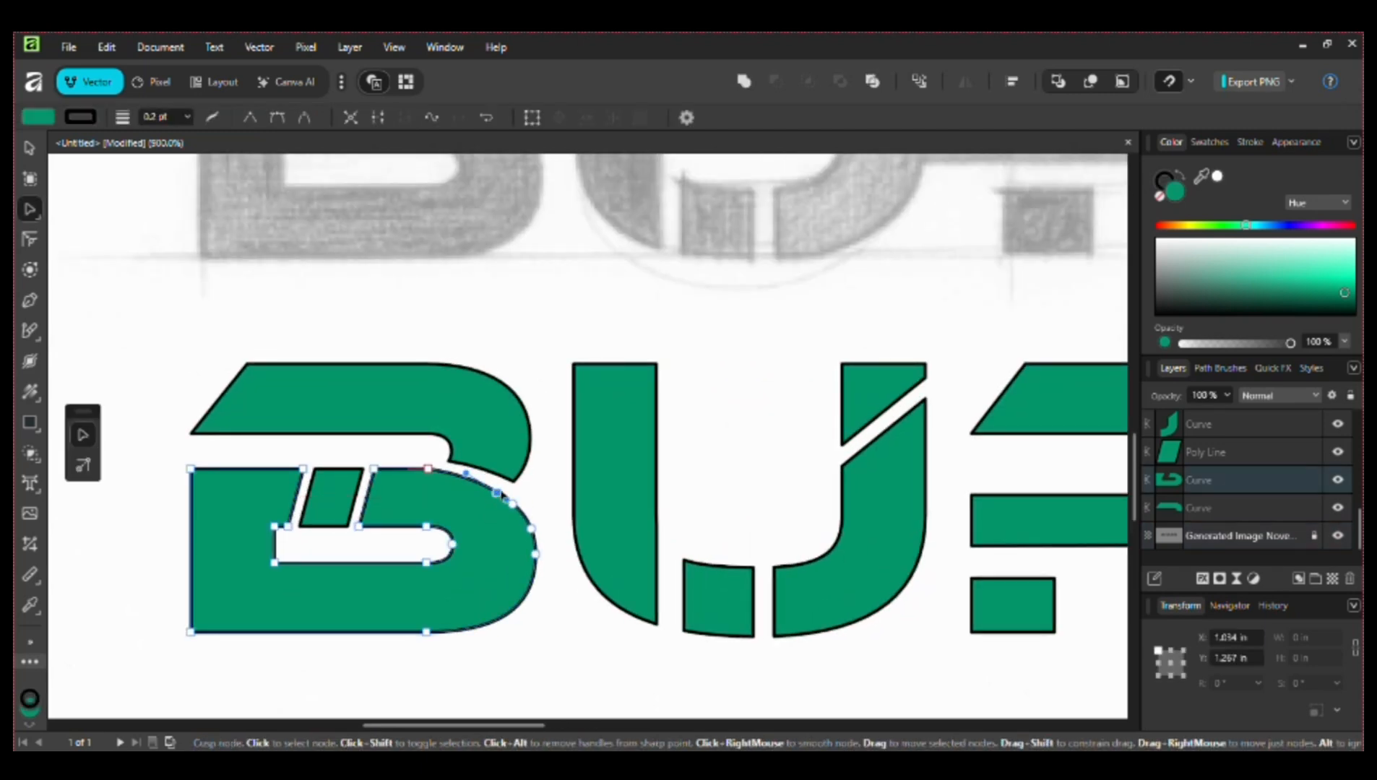
key(Delete)
click(511, 504)
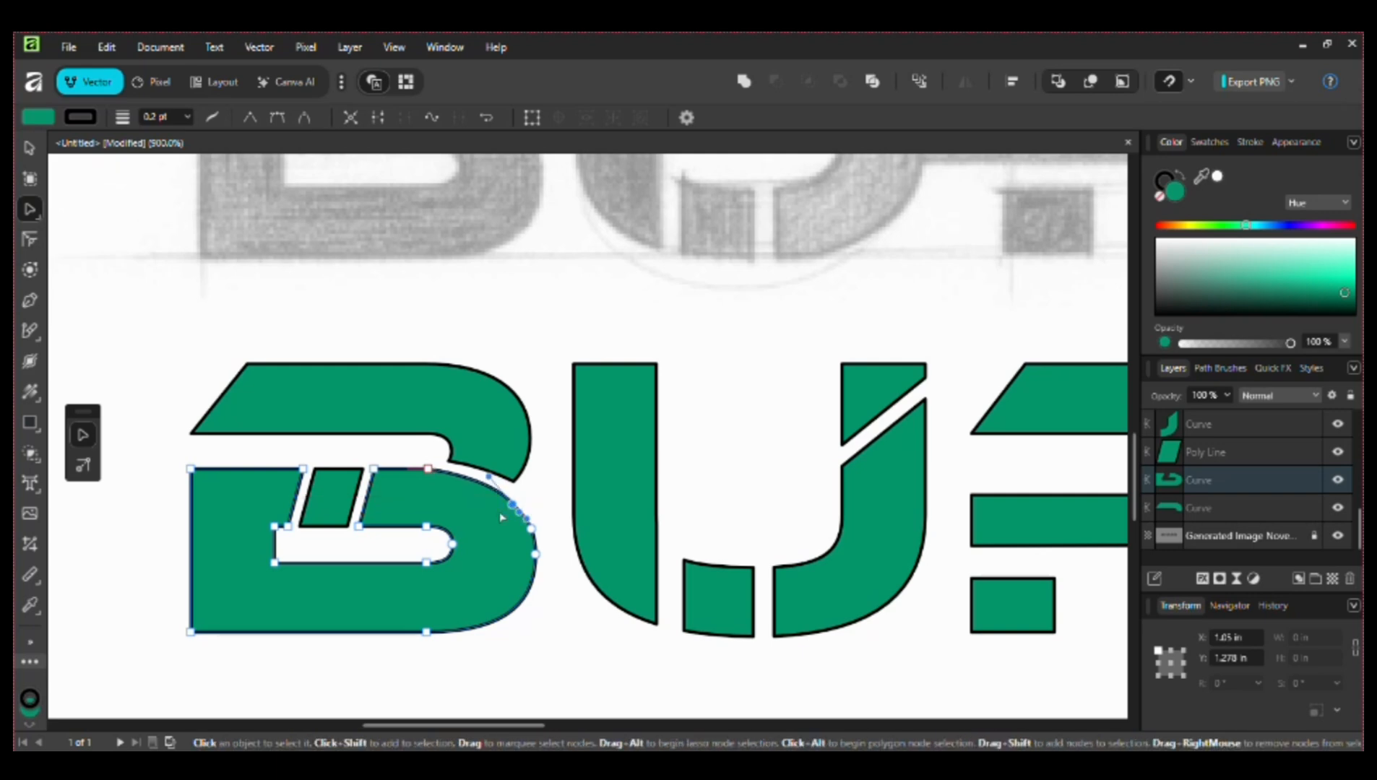
click(502, 518)
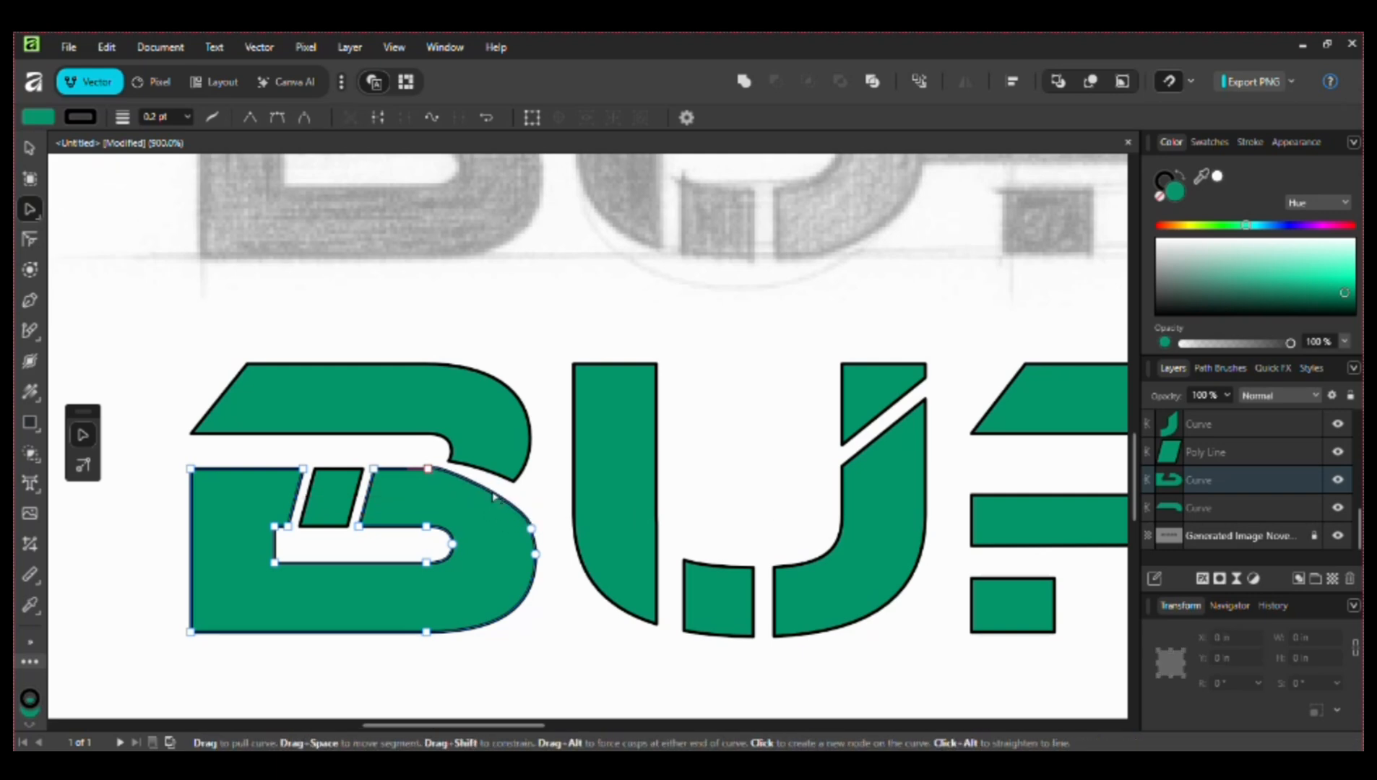
Step: Reshape the outer curve of the B's lower part into a smooth, fuller arc by adjusting its right-hand node's handle
drag(494, 494, 527, 484)
key(ctrl+z)
click(531, 529)
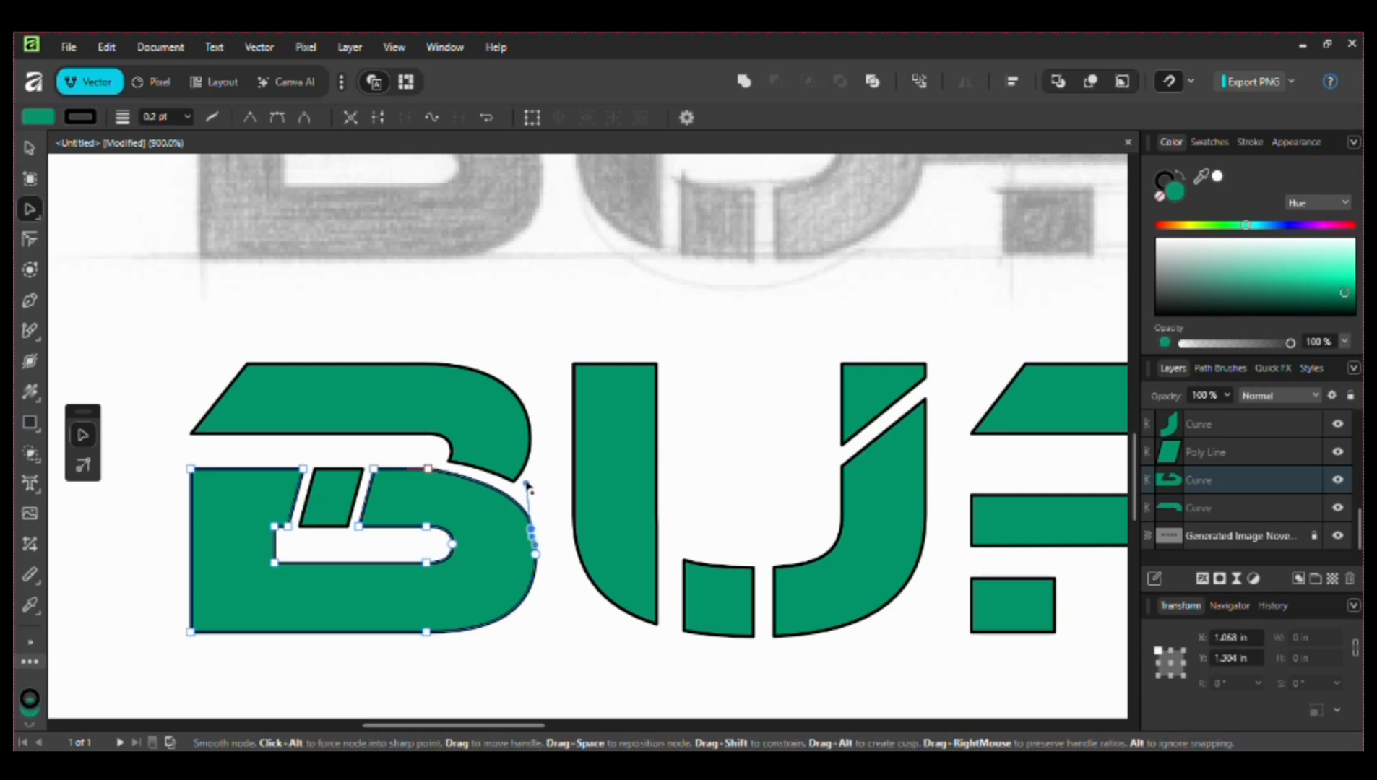
Step: Make the B's slanted inner edge vertical by deleting its surplus lower node and moving its upper node in line with the counter's edge
click(288, 529)
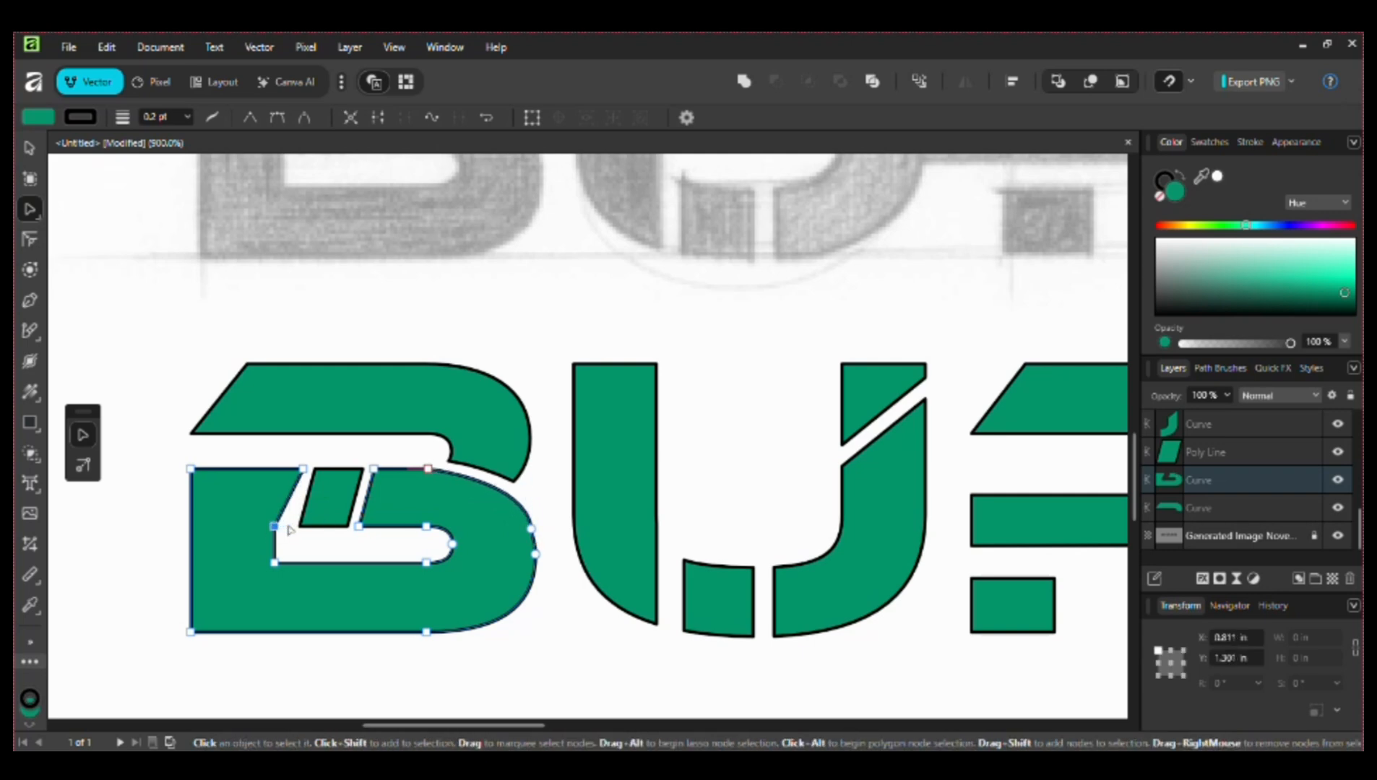
drag(305, 470, 277, 469)
key(v)
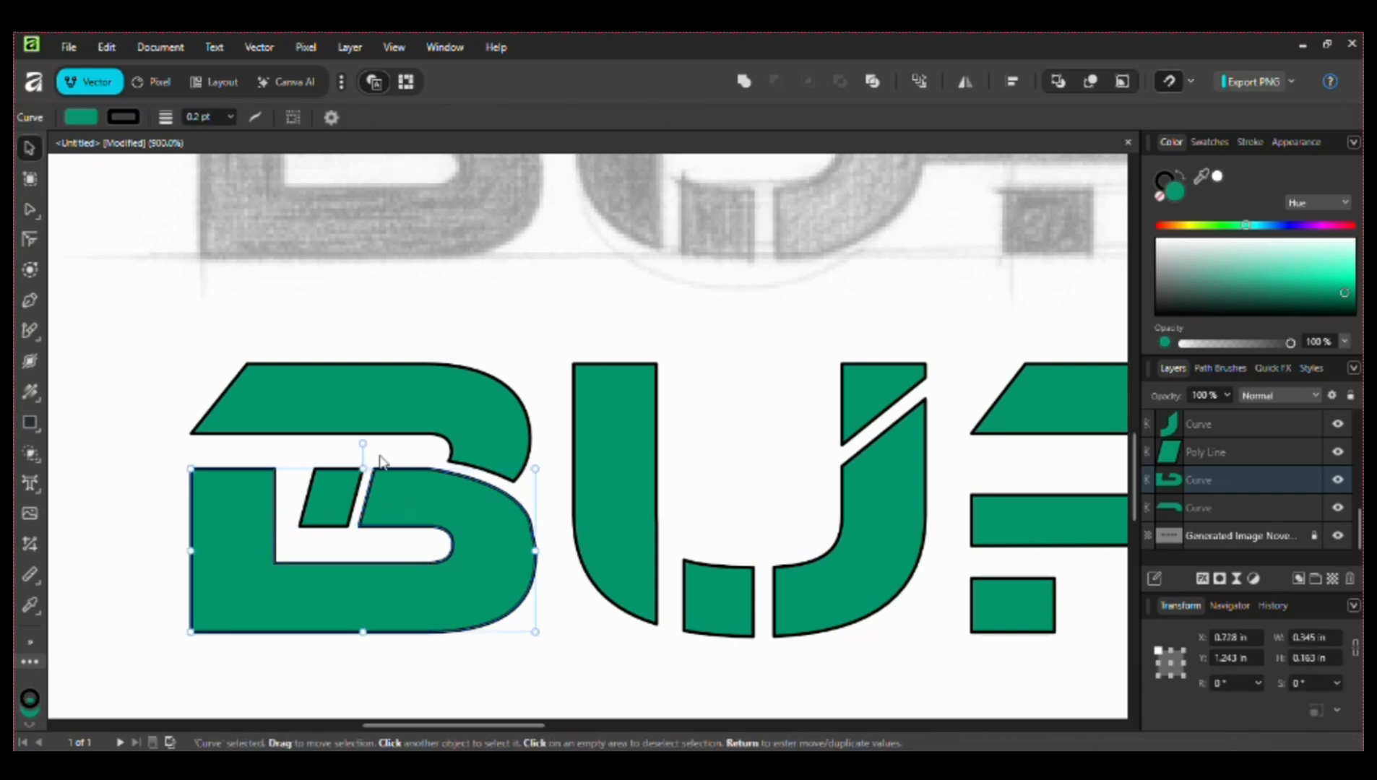
click(381, 460)
Step: Draw a closed slanted strip about 0.064 by 0.084 in across the B's lower part beside the stripes, with straight sides
key(p)
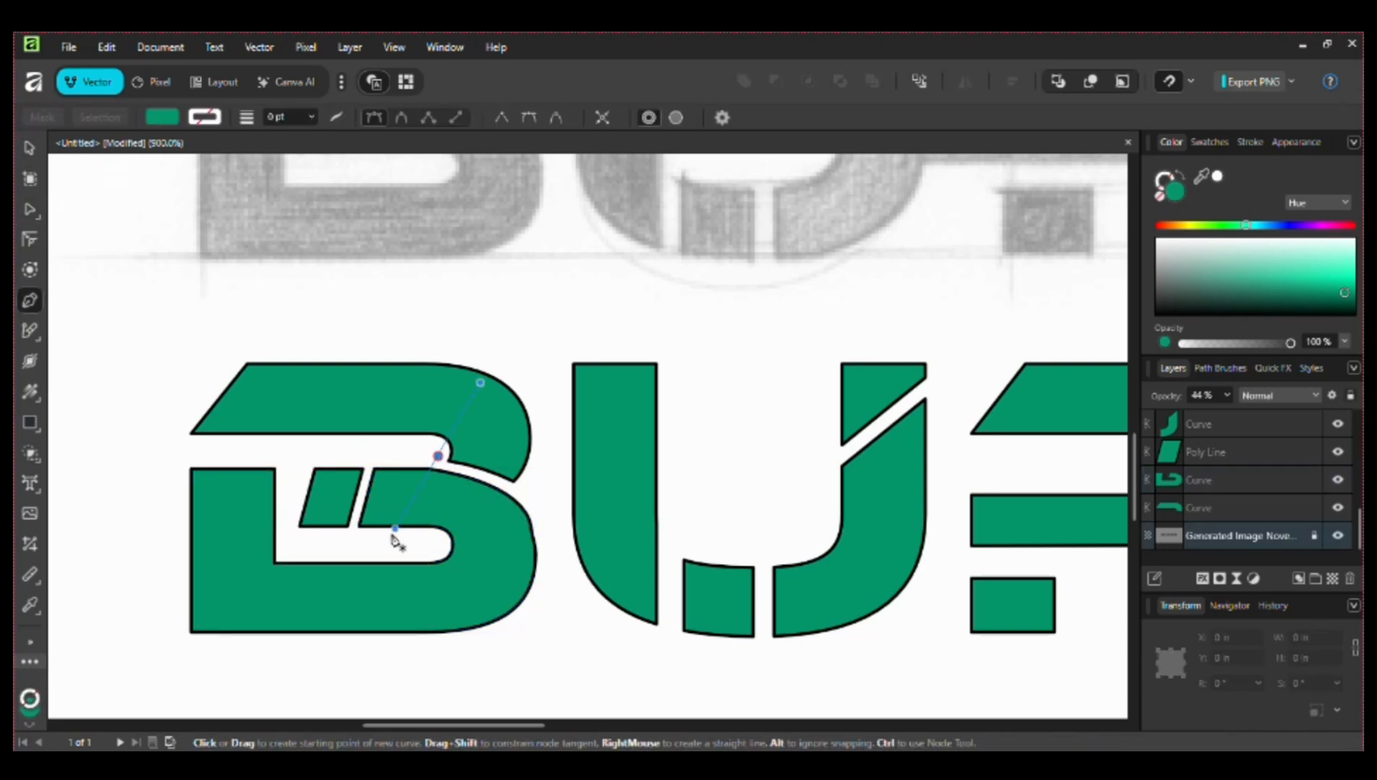
click(393, 540)
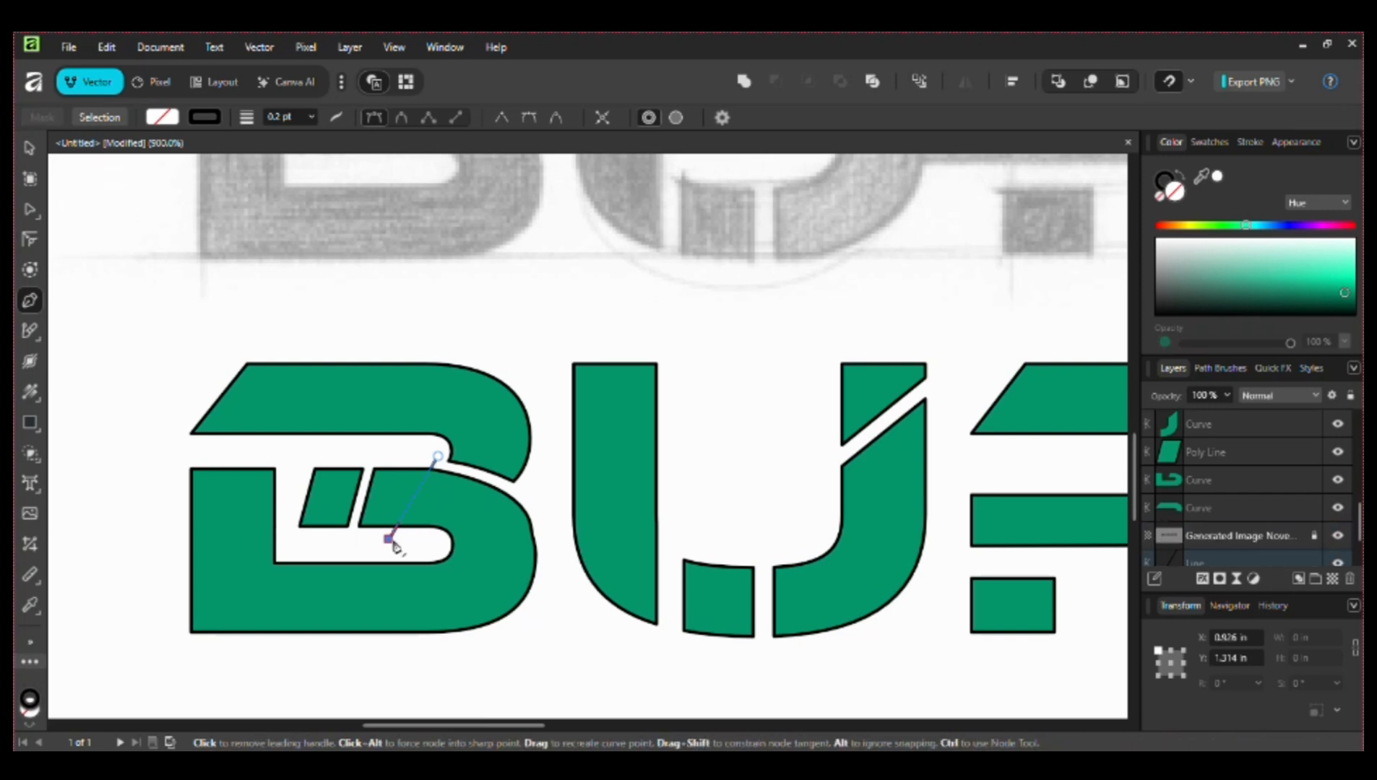
key(v)
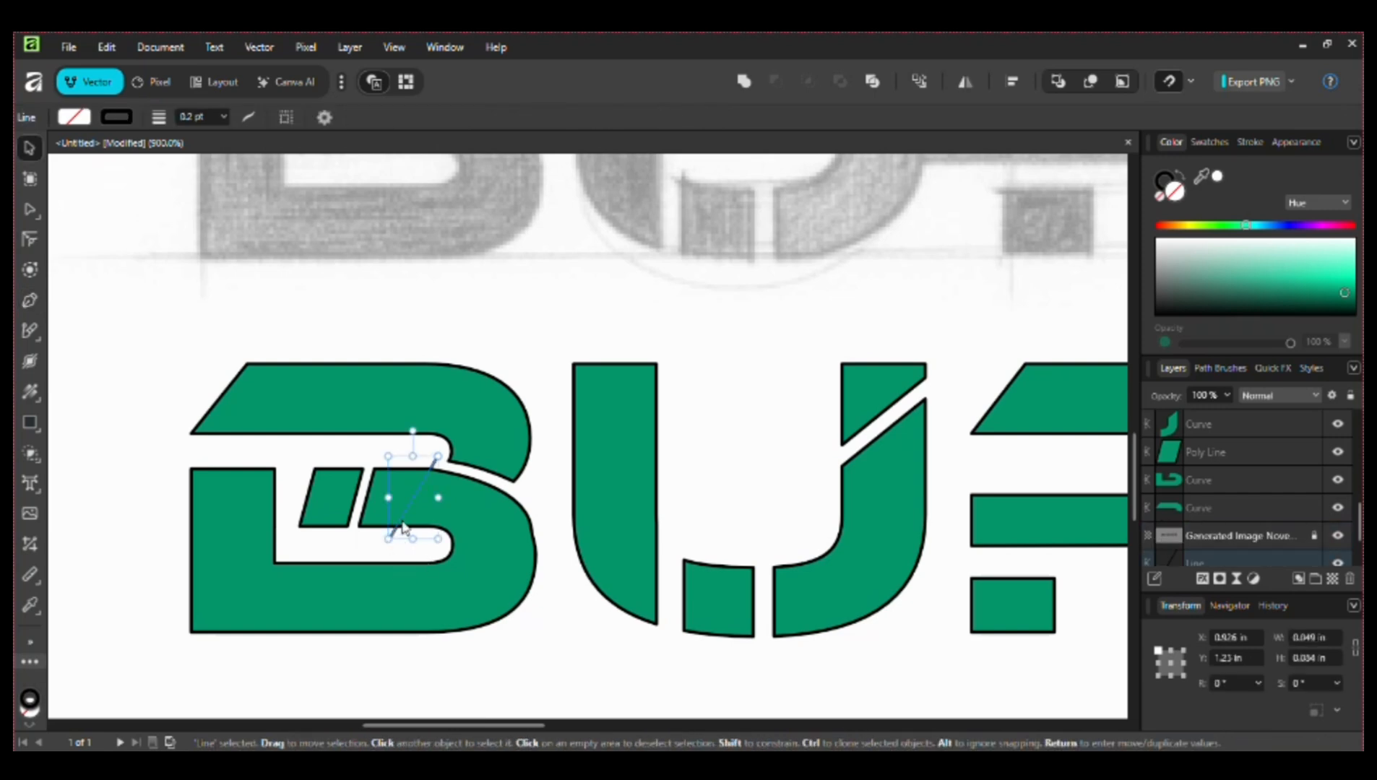
key(p)
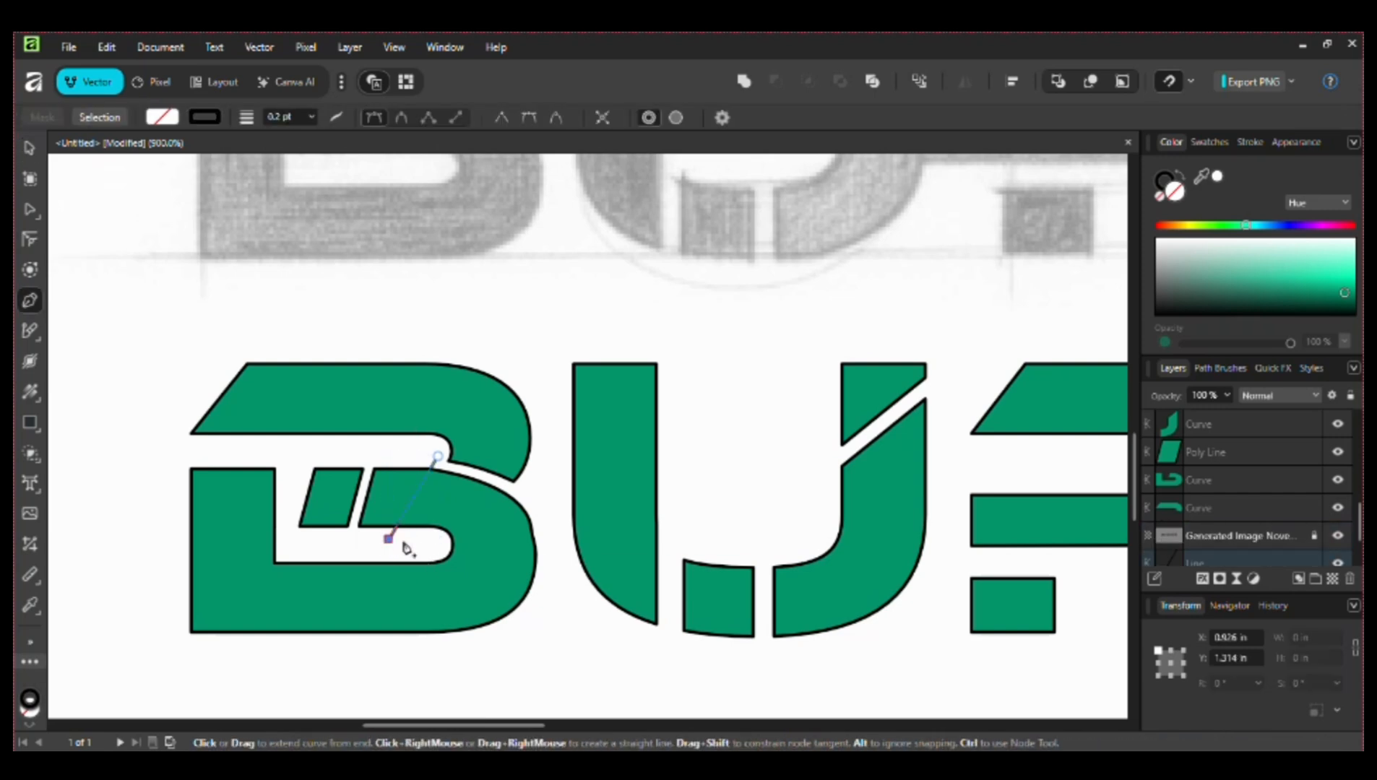
click(438, 459)
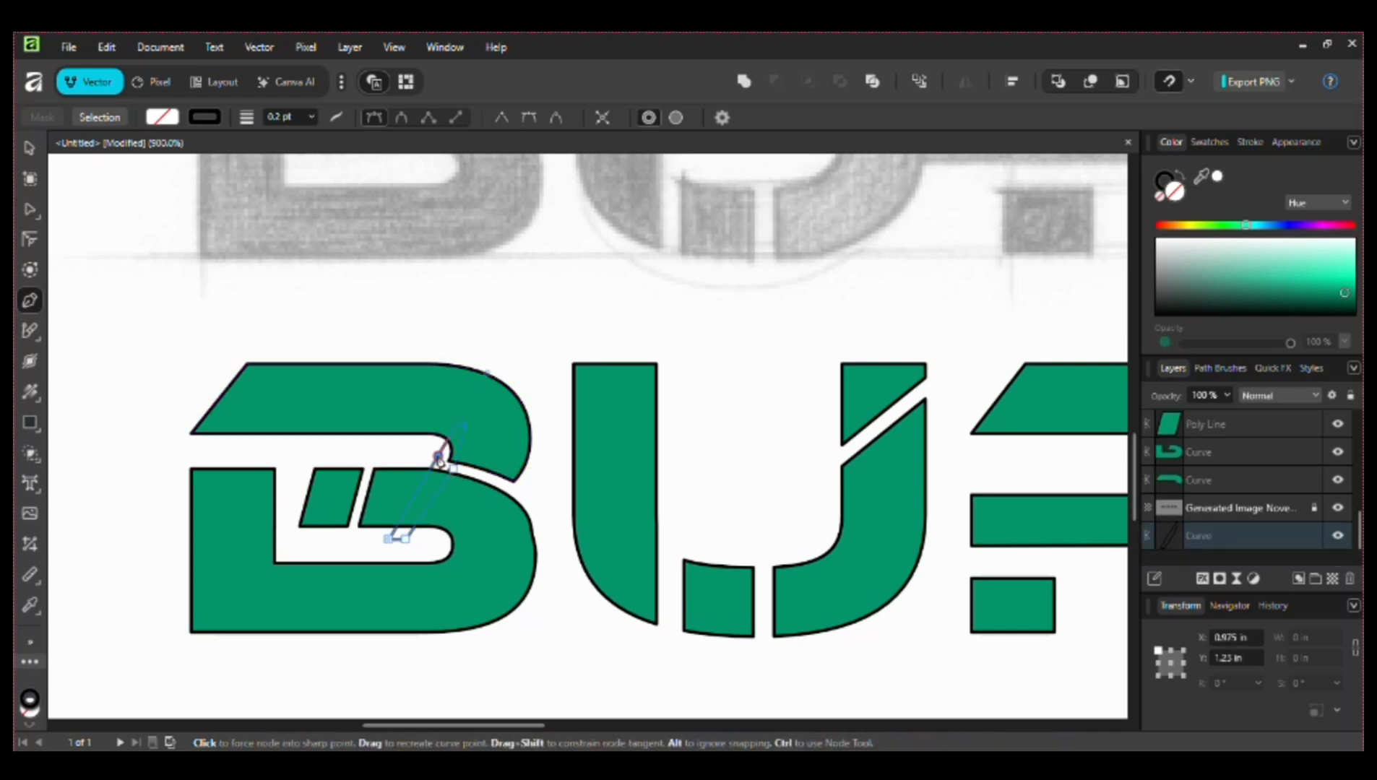
key(a)
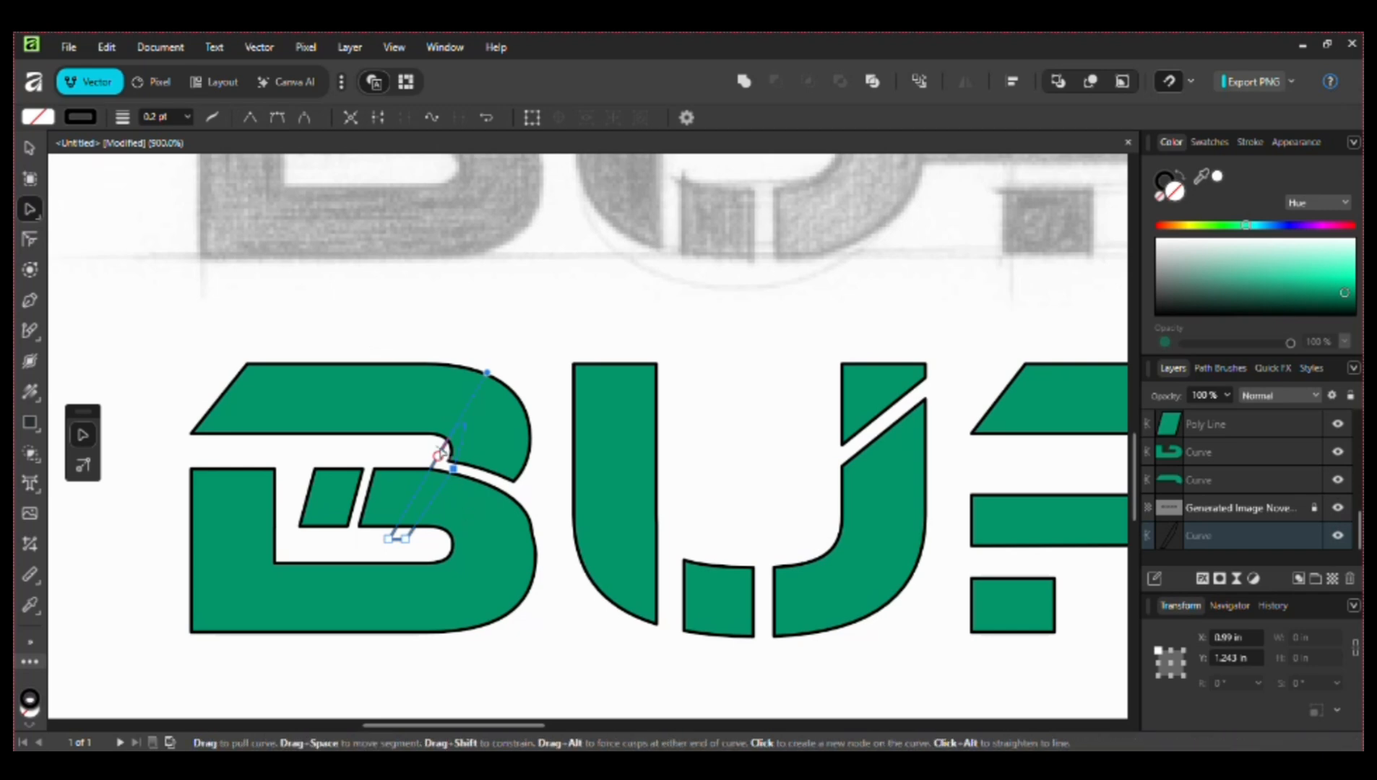
click(252, 116)
key(v)
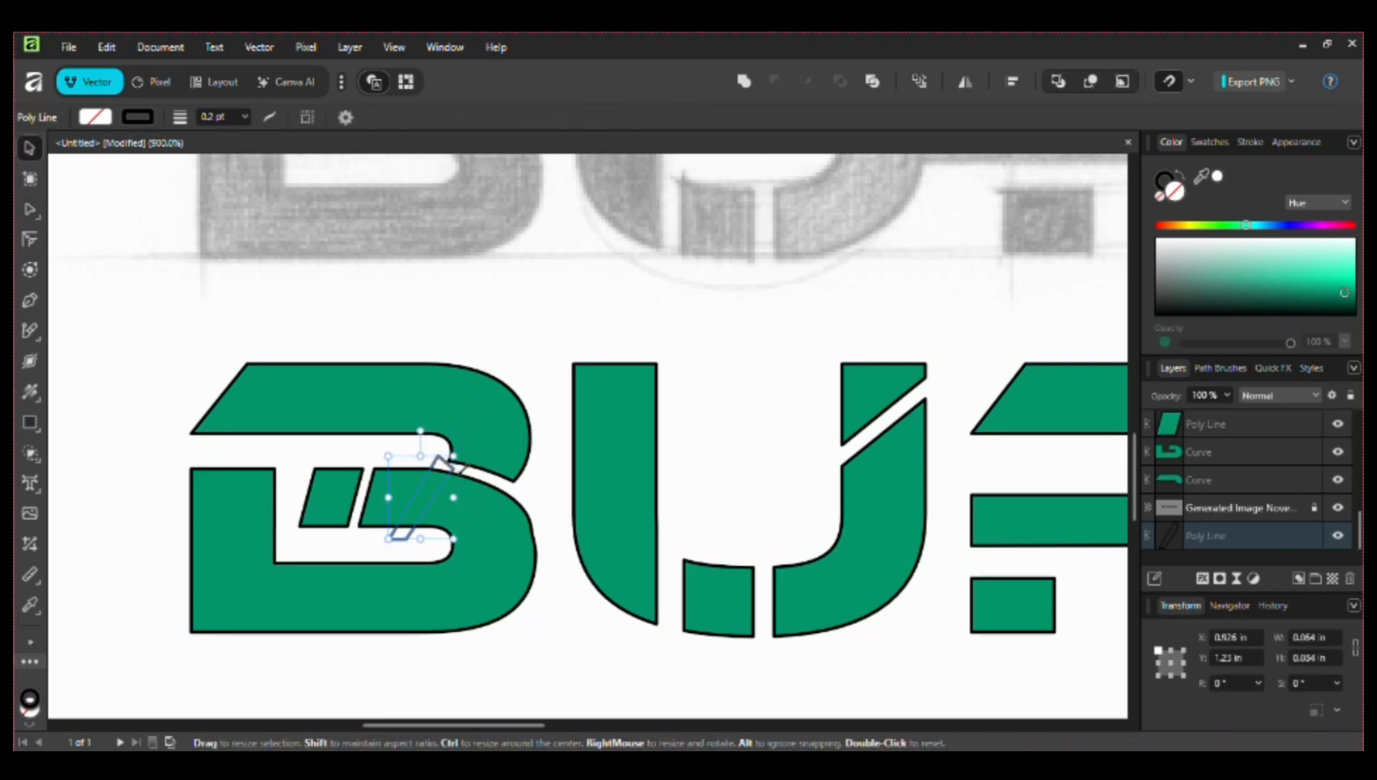
Step: Cut the slanted strip out of the B's lower part with Shape Builder and remove its leftover outline
shift+click(505, 534)
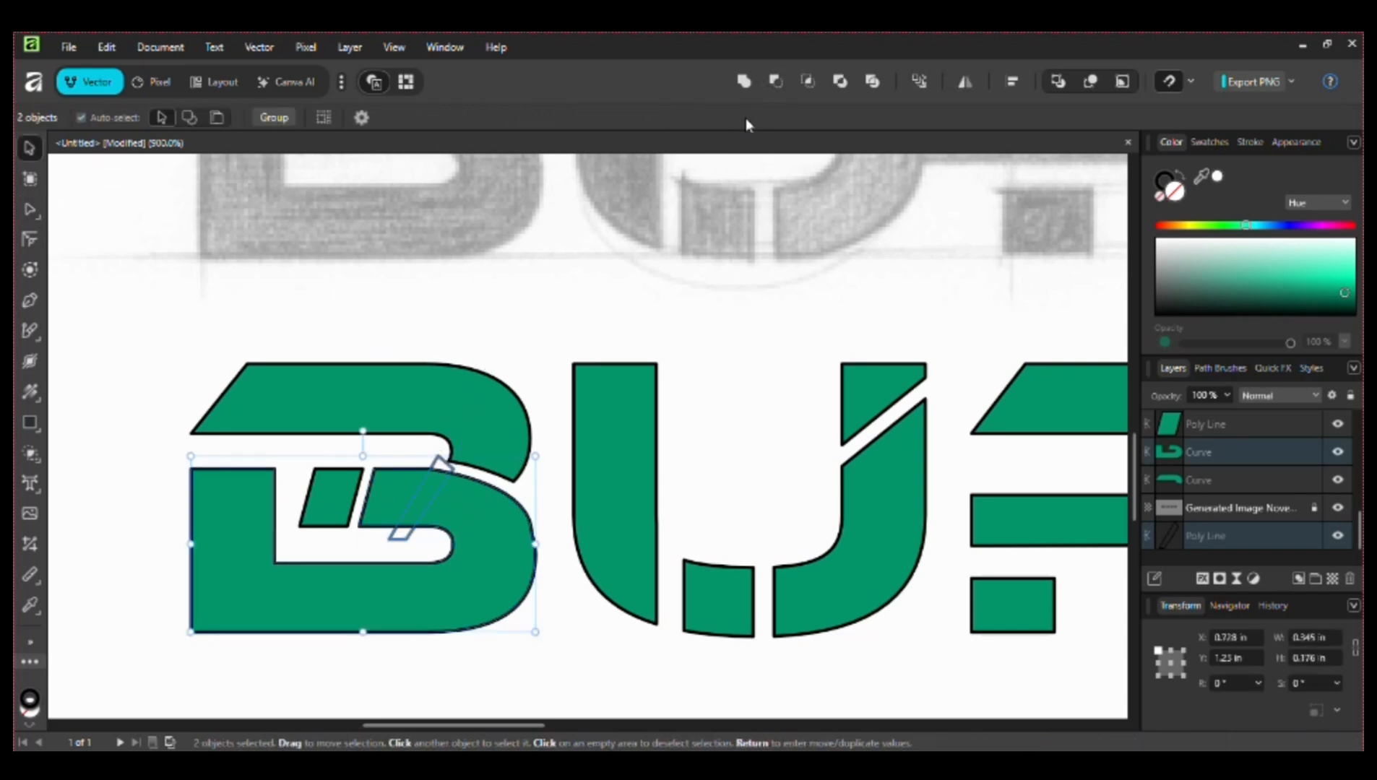
click(36, 454)
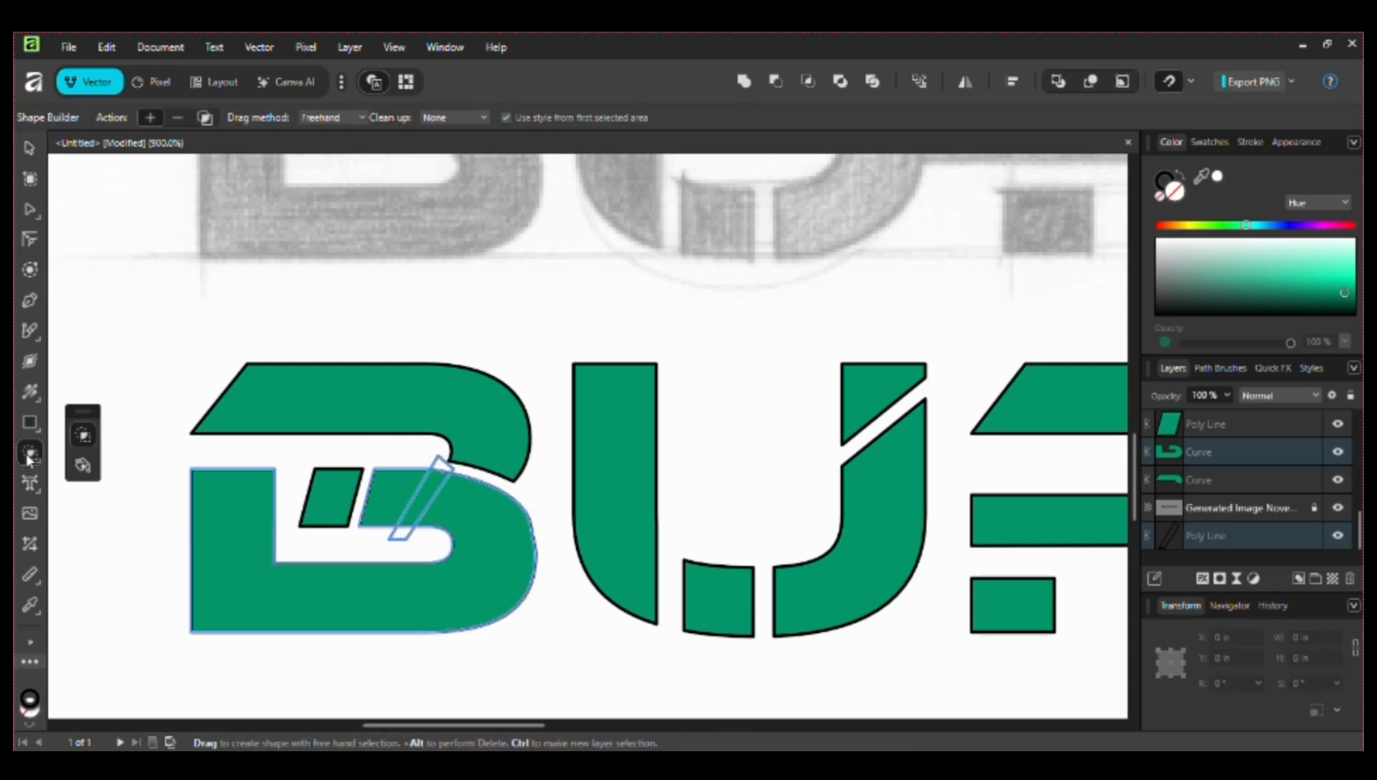
drag(435, 478, 403, 538)
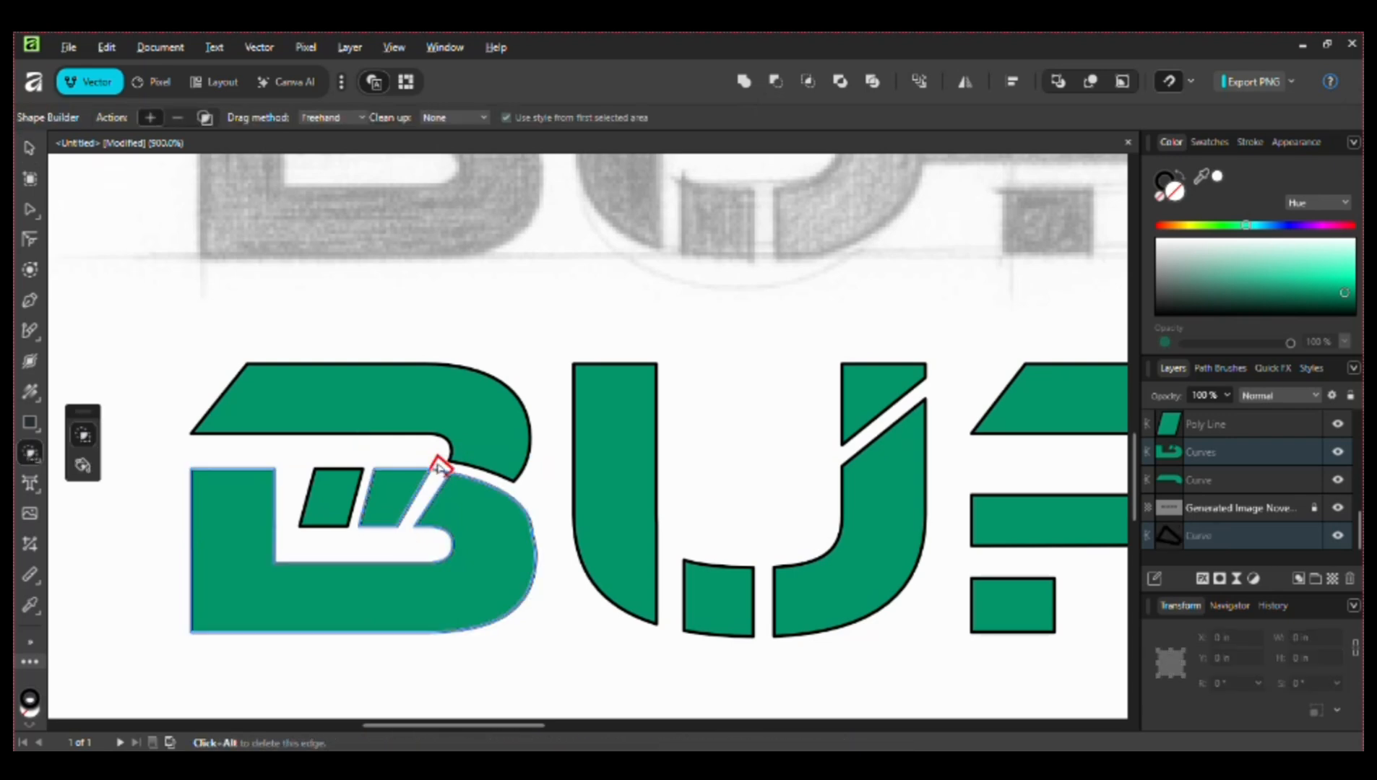
key(v)
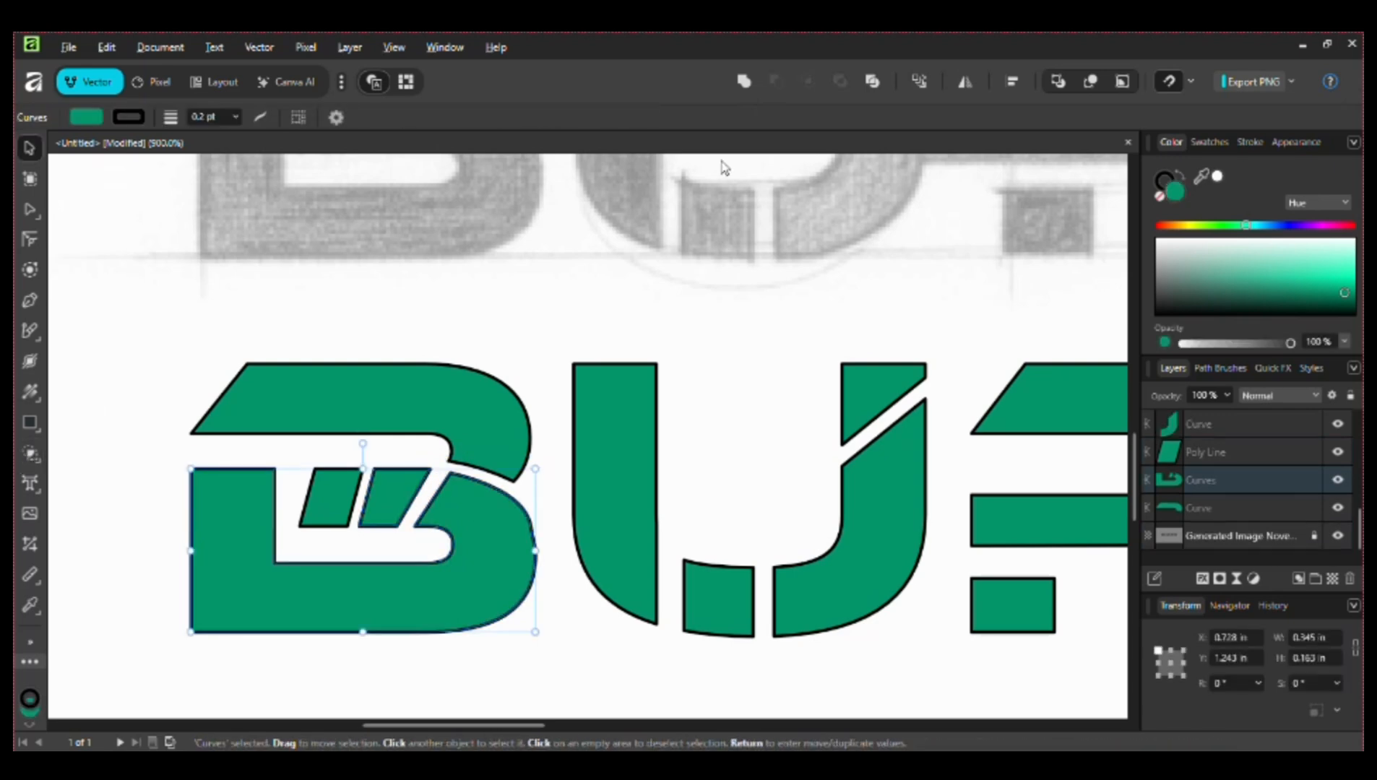
click(557, 280)
Step: Group the B's lower part and two stripes, the U's two tall parts, and the R's middle part and small block
key(ctrl+0)
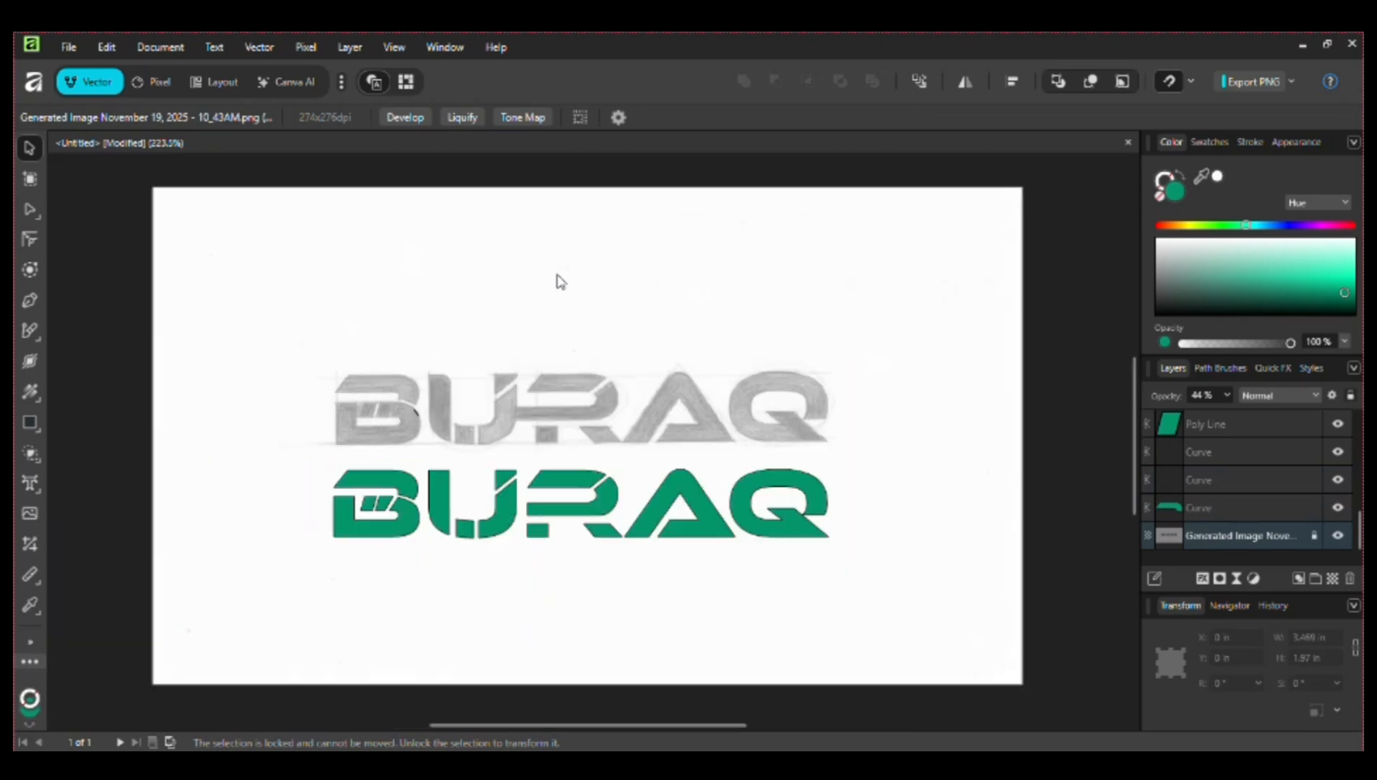
click(403, 510)
shift+click(384, 509)
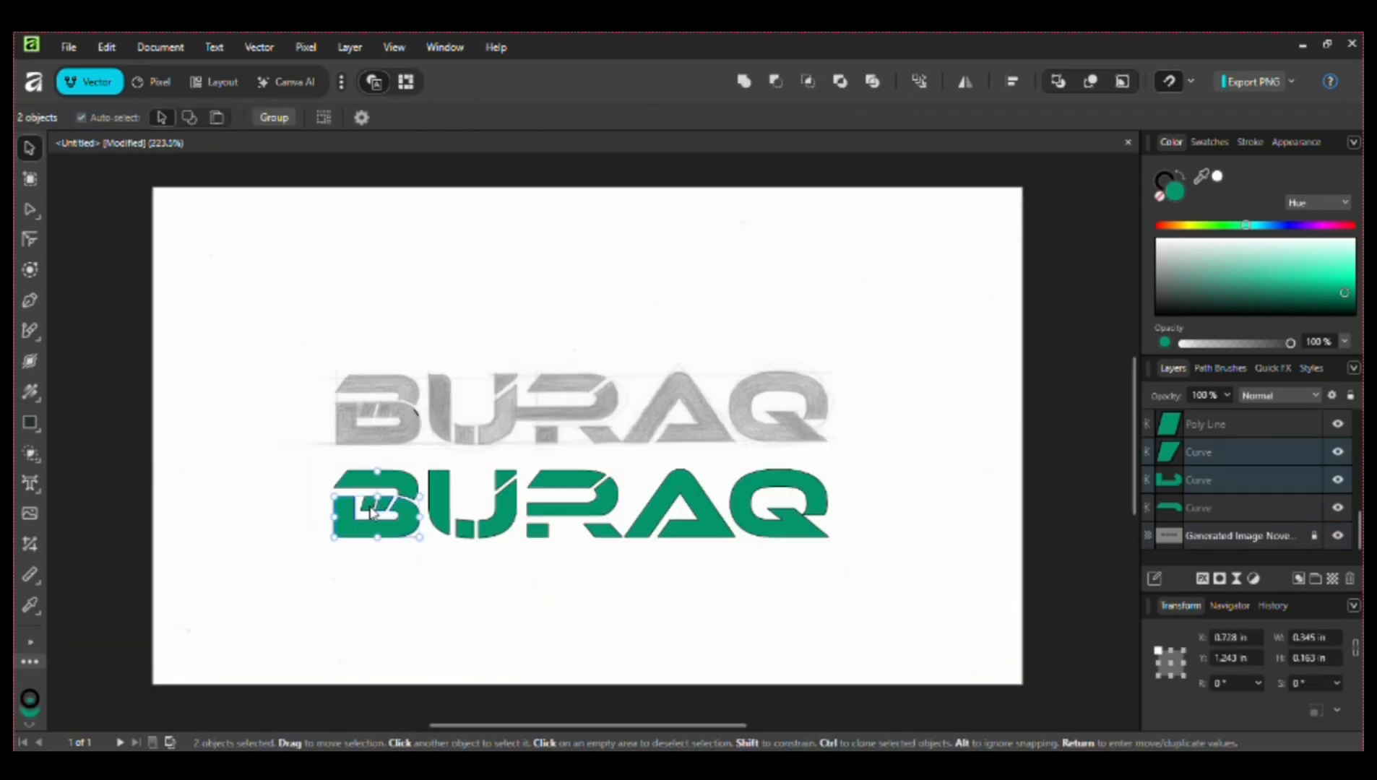
shift+click(369, 509)
shift+click(444, 523)
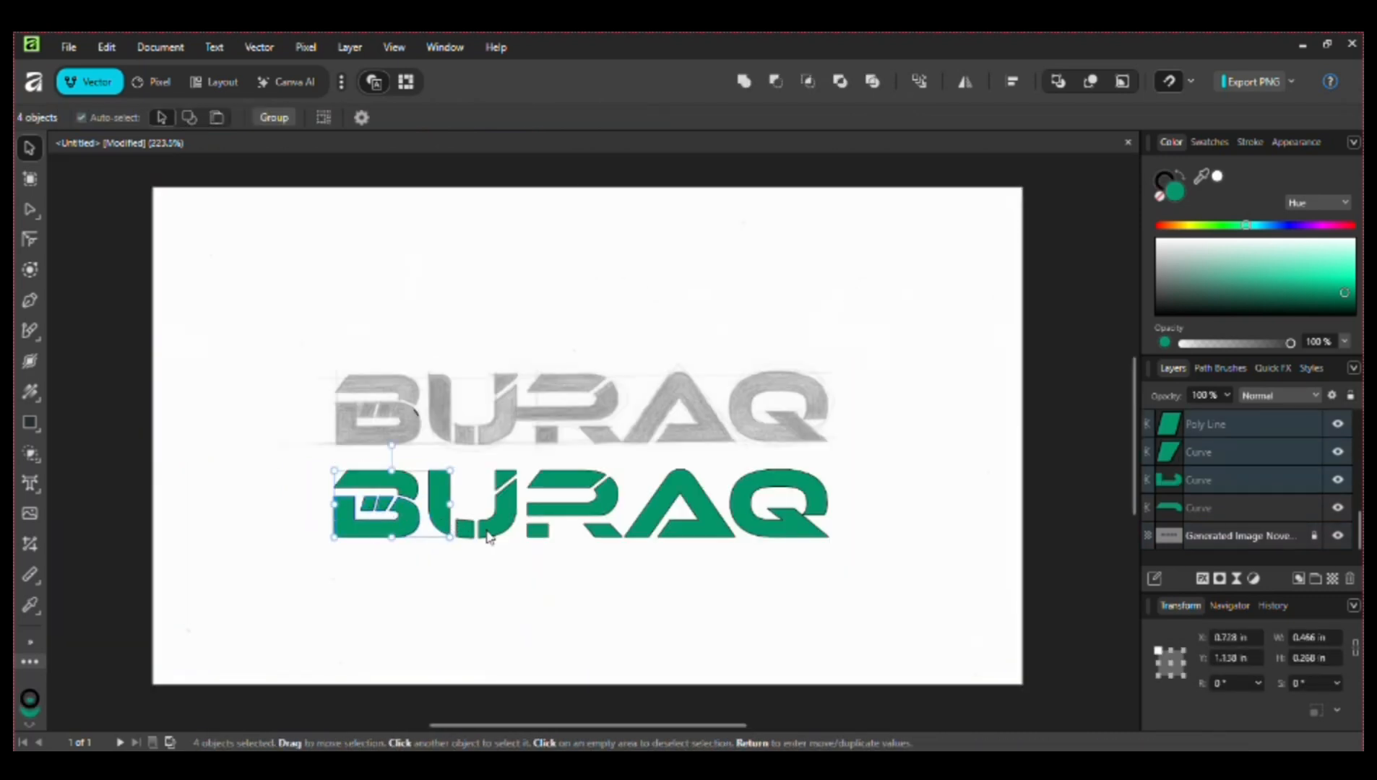
shift+click(490, 531)
shift+click(537, 531)
shift+click(582, 509)
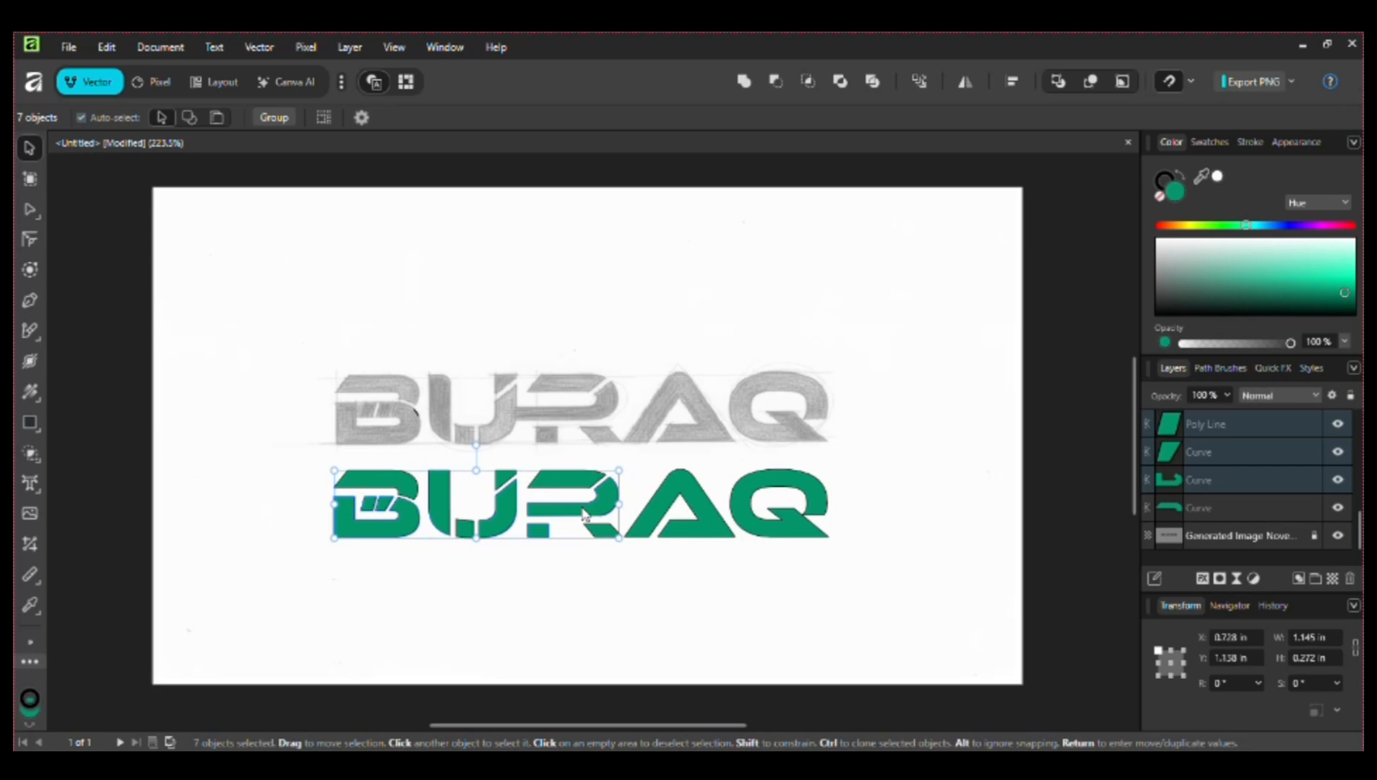
key(ctrl+g)
Step: Fill the grouped letter parts with the dark slate color 374151 from the chat
key(alt+Tab)
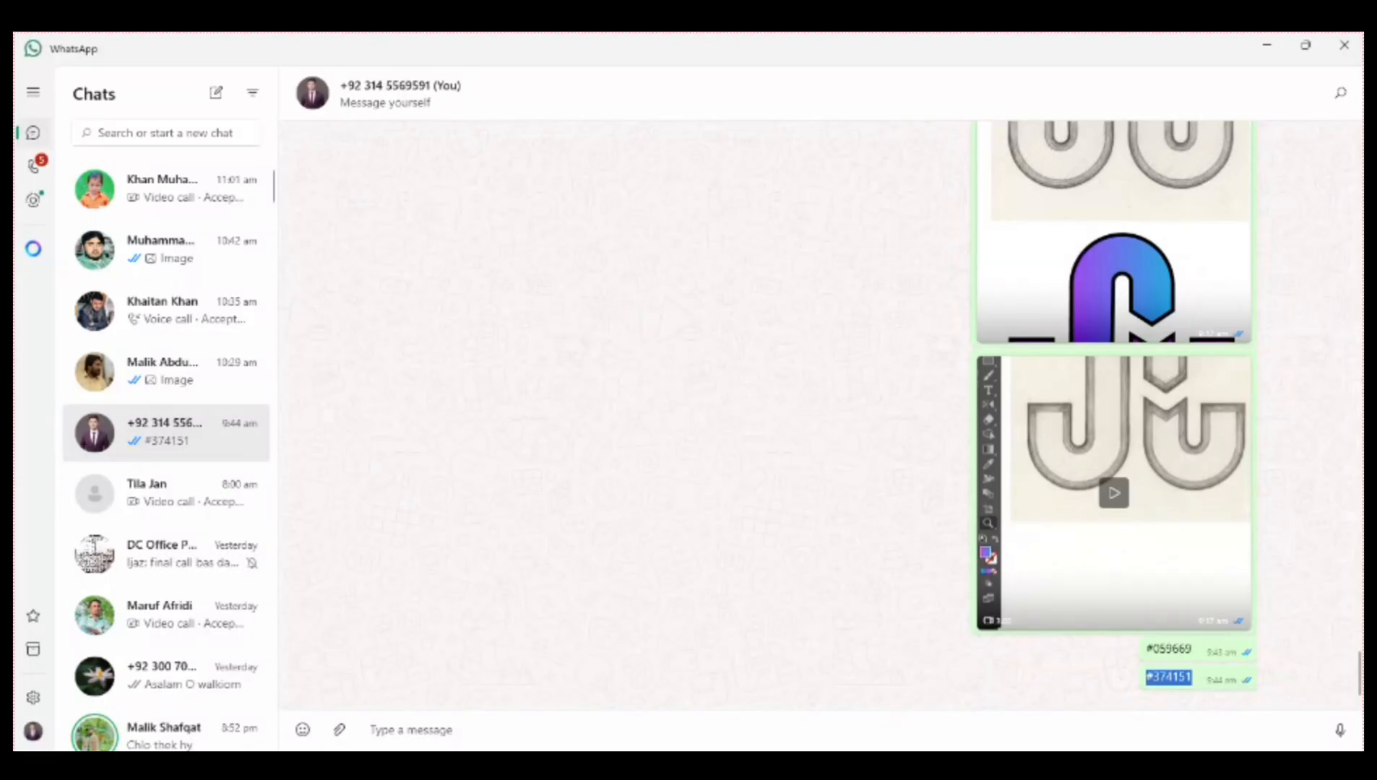
key(alt+Tab)
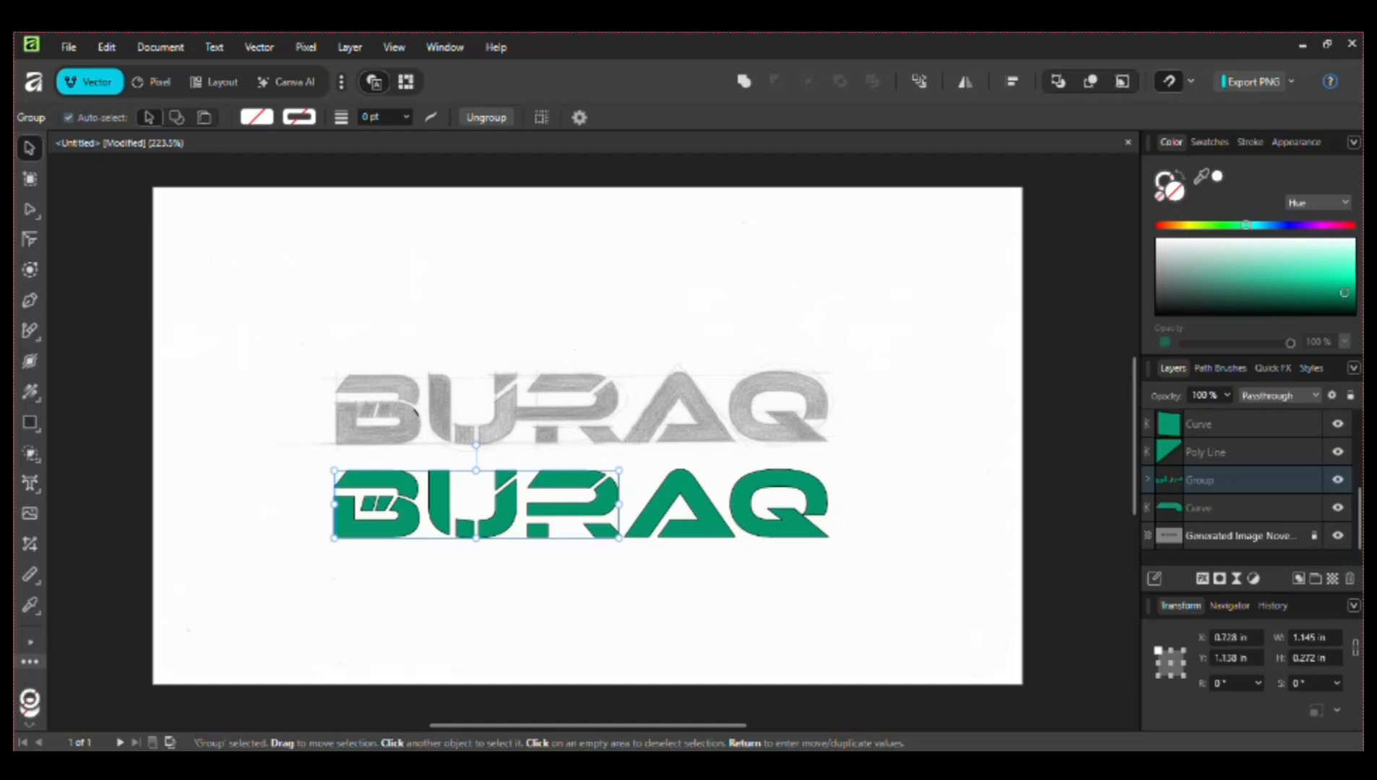
click(1170, 190)
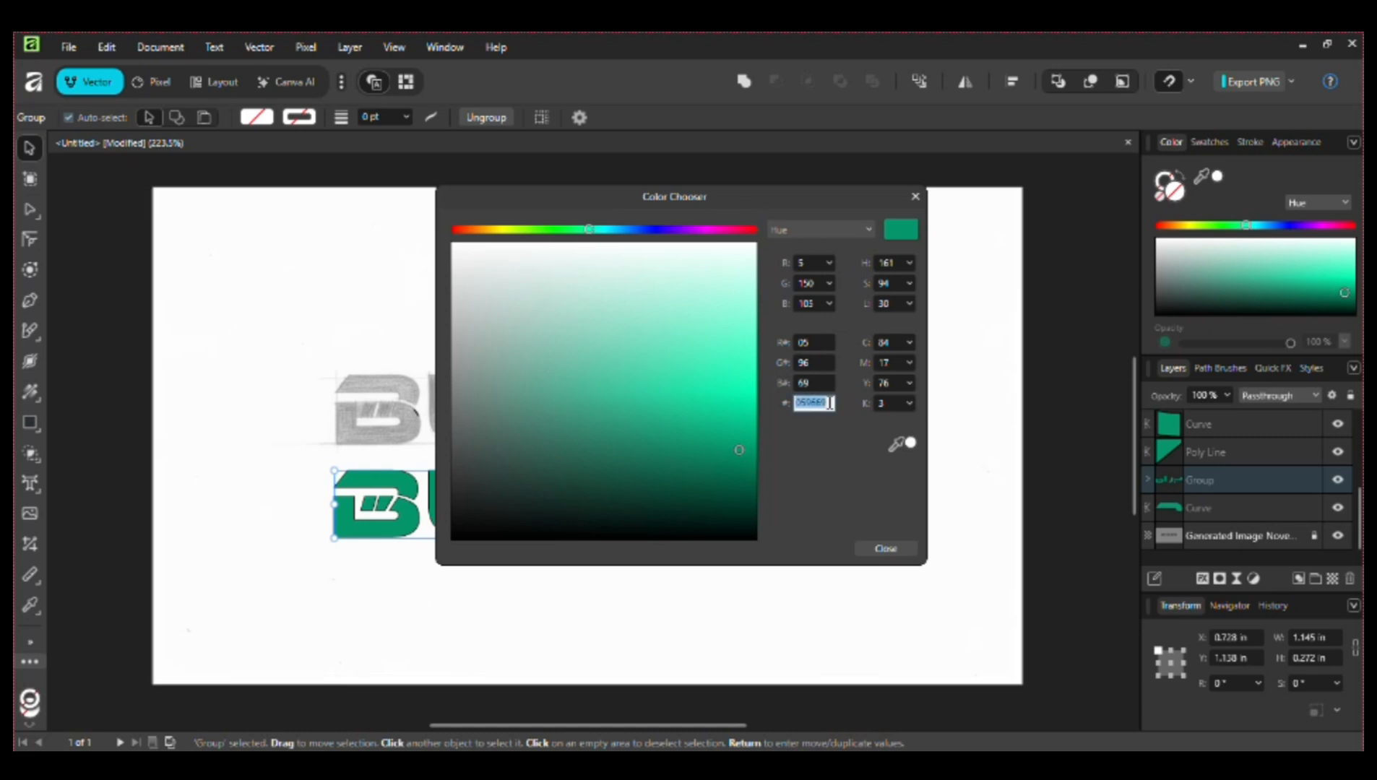
text(374151)
key(Return)
click(902, 547)
Step: Remove the black outline from all pieces of the BURAQ wordmark
drag(312, 431, 693, 536)
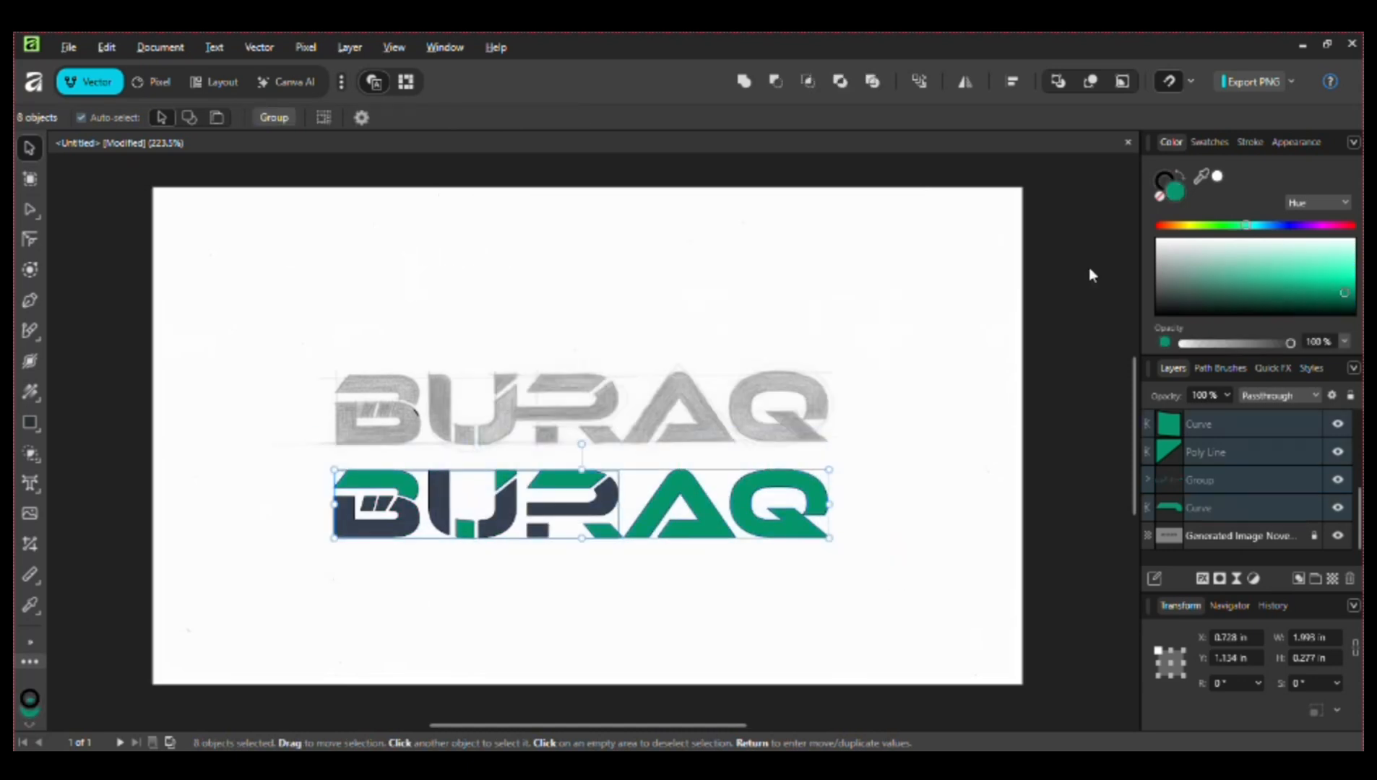
click(1174, 177)
click(977, 409)
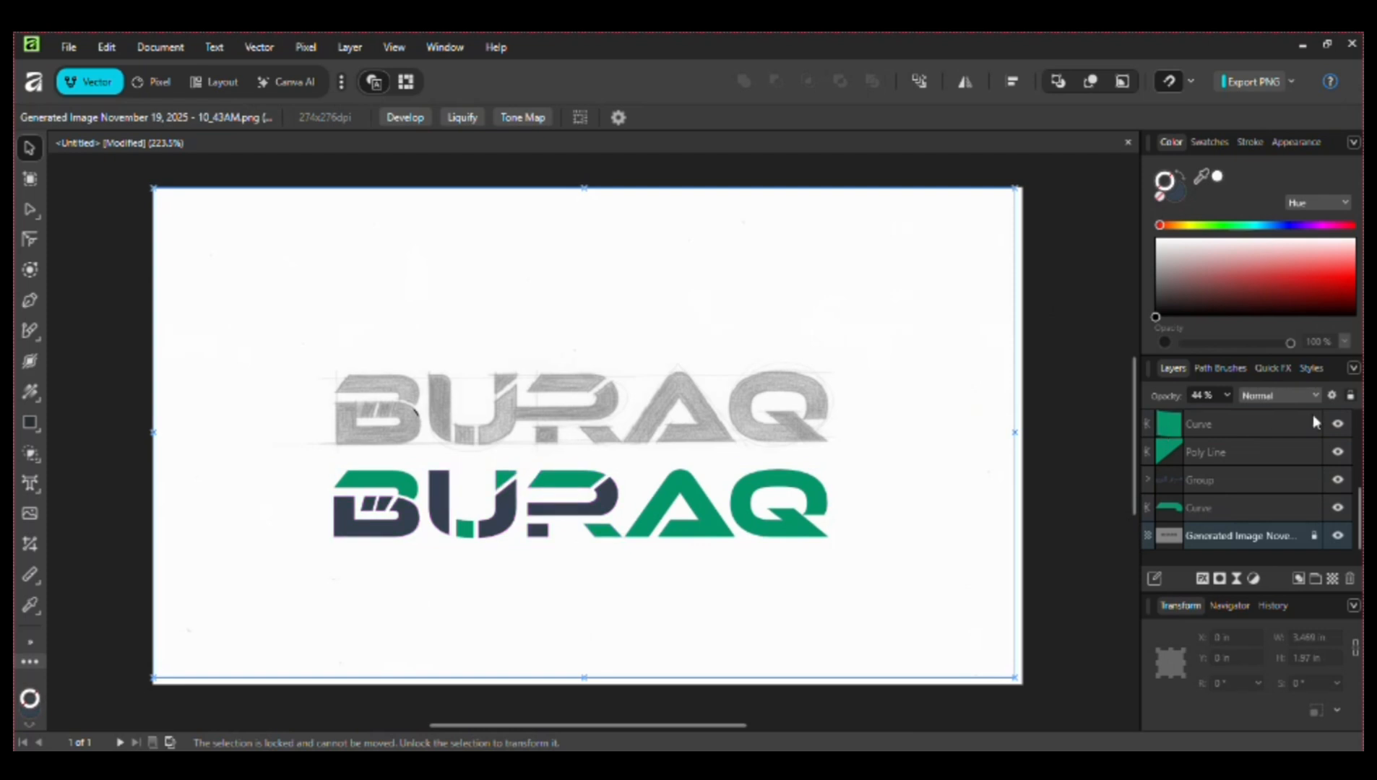
Step: Hide the sketch image and move the whole wordmark up to the middle of the page
click(1339, 536)
mouse_move(329, 411)
mouse_down()
mouse_move(723, 625)
mouse_move(936, 636)
mouse_up()
drag(705, 536, 695, 436)
click(674, 516)
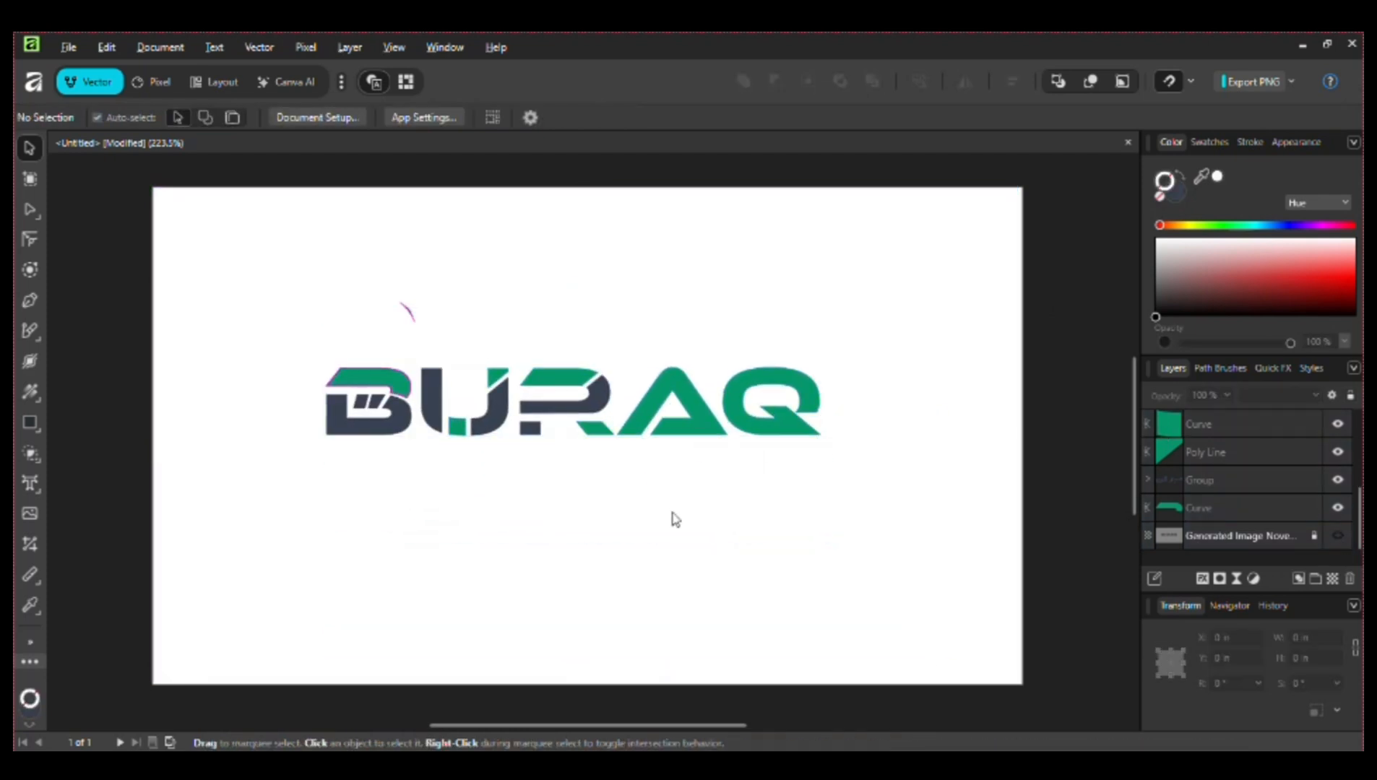